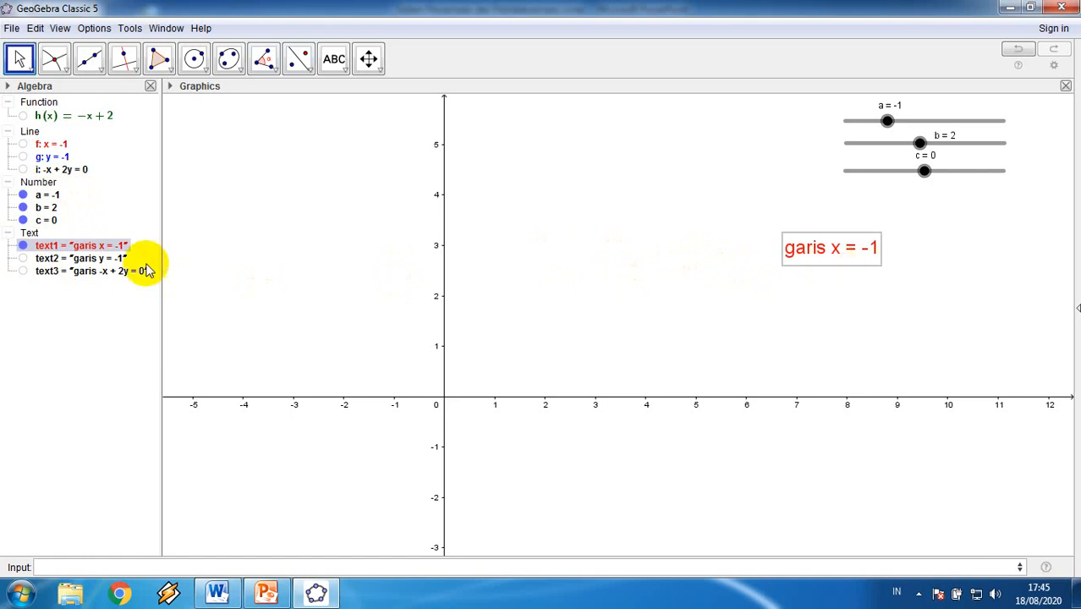
Display line f (x = a) and move slider a to -3, 4 and finally 7 to shift the vertical line.
click(23, 144)
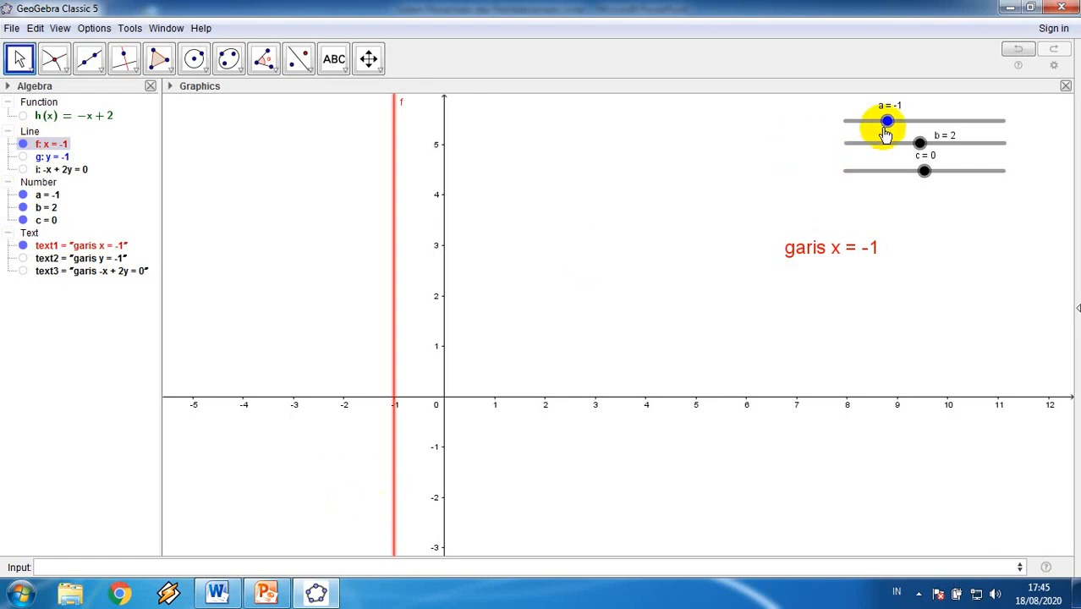
drag(888, 124, 858, 141)
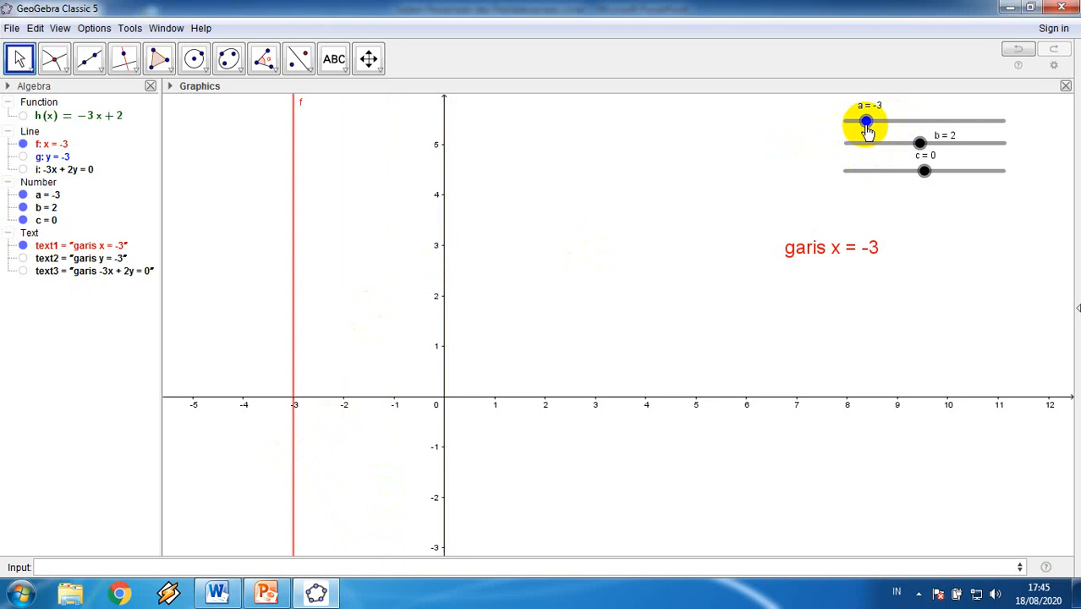
drag(864, 122, 939, 137)
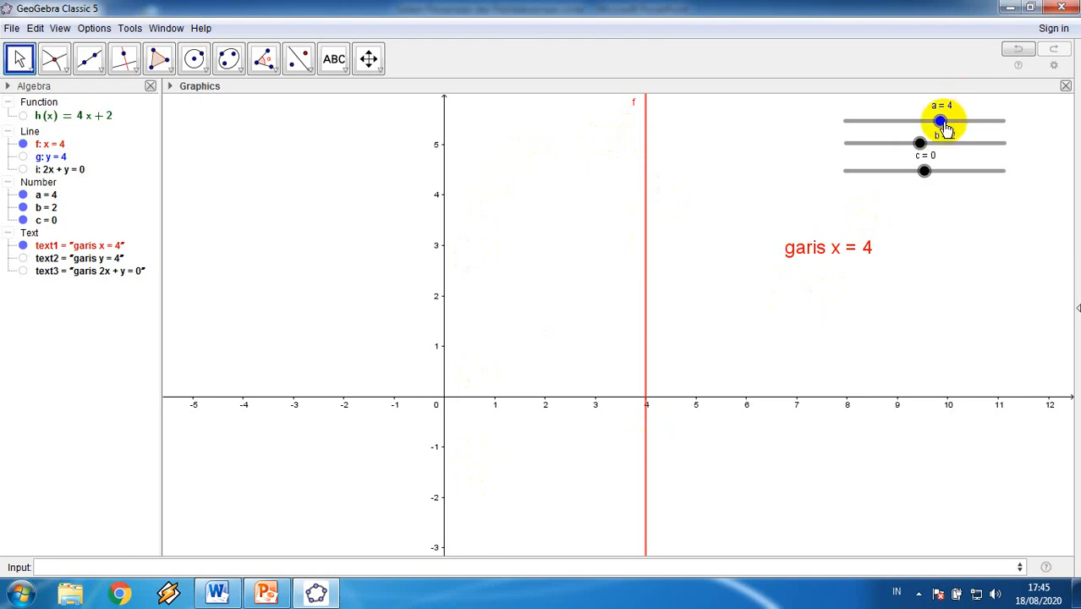
drag(940, 121, 973, 125)
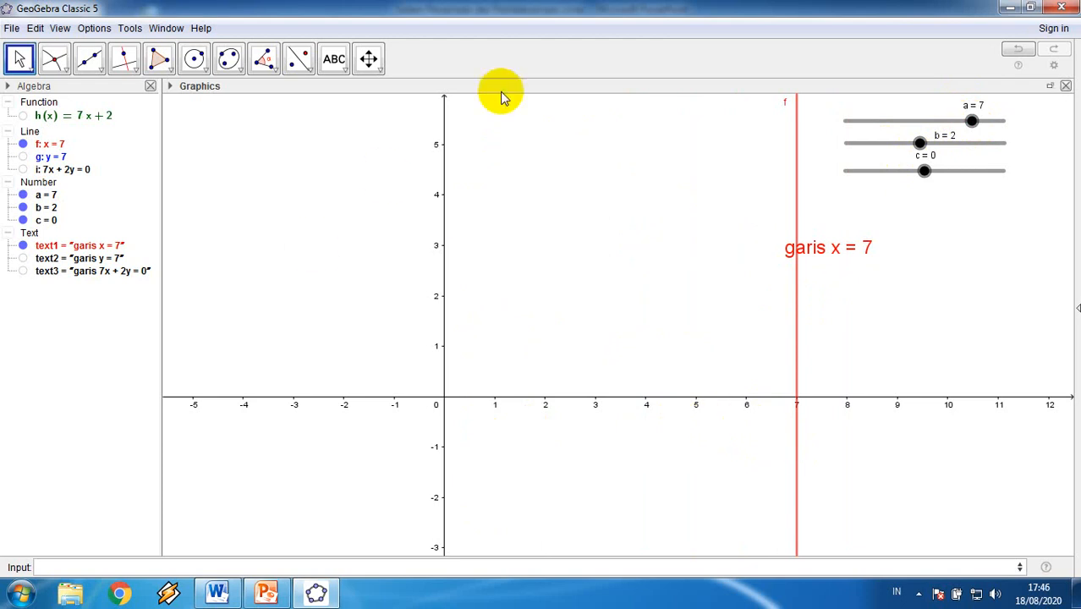
Hide the red label text1 and line f from the graph.
click(22, 247)
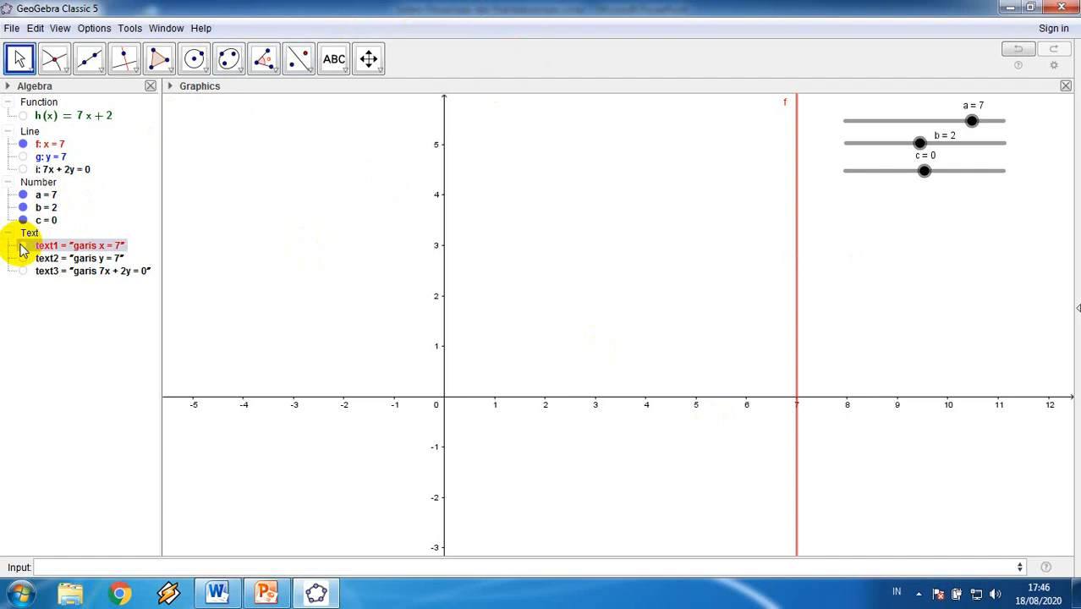
click(23, 246)
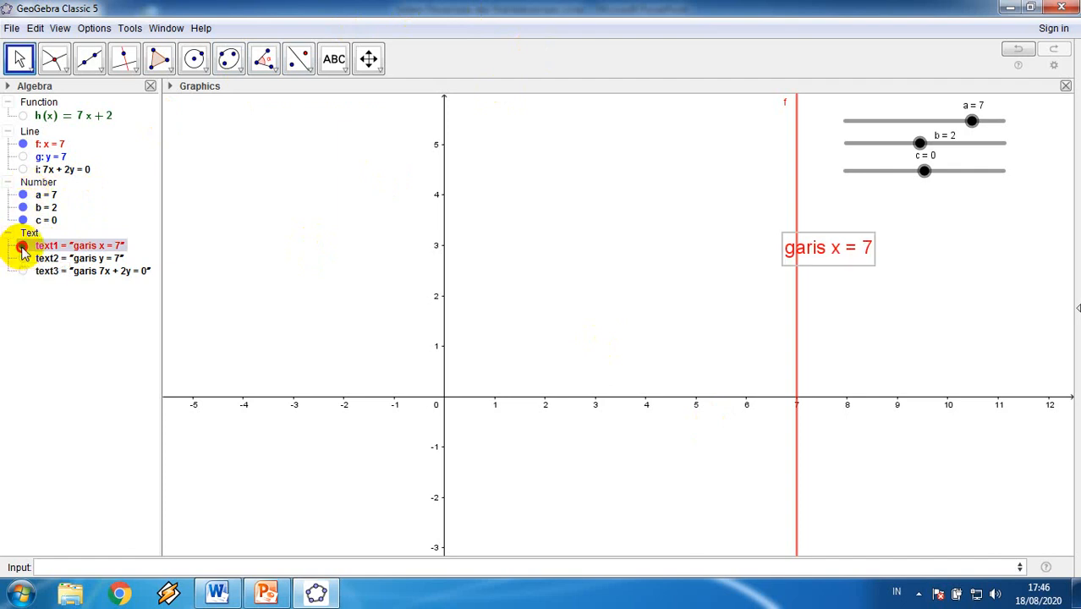
click(23, 246)
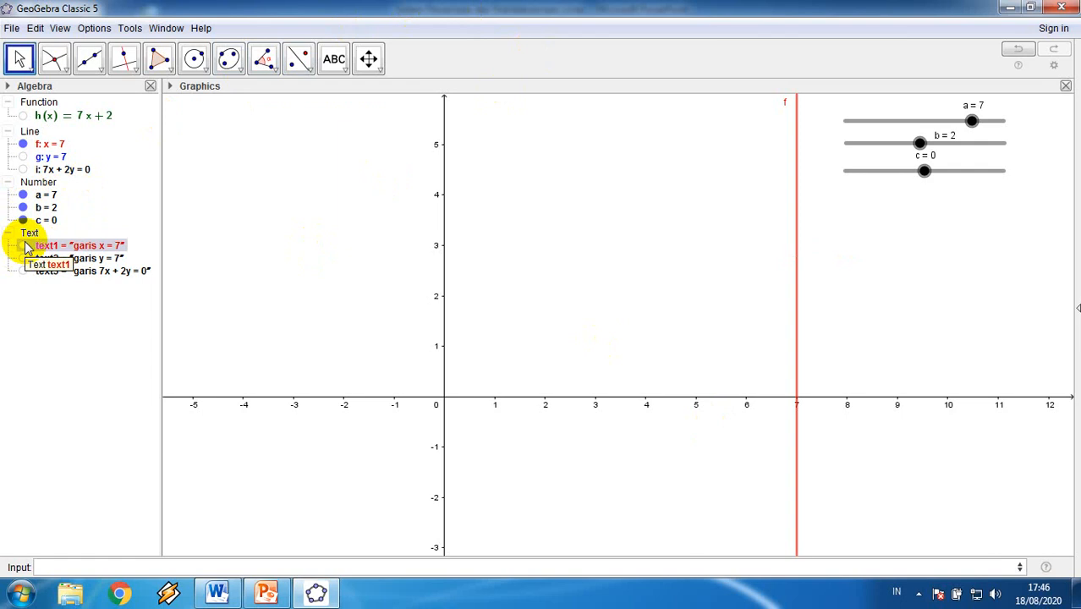
click(23, 144)
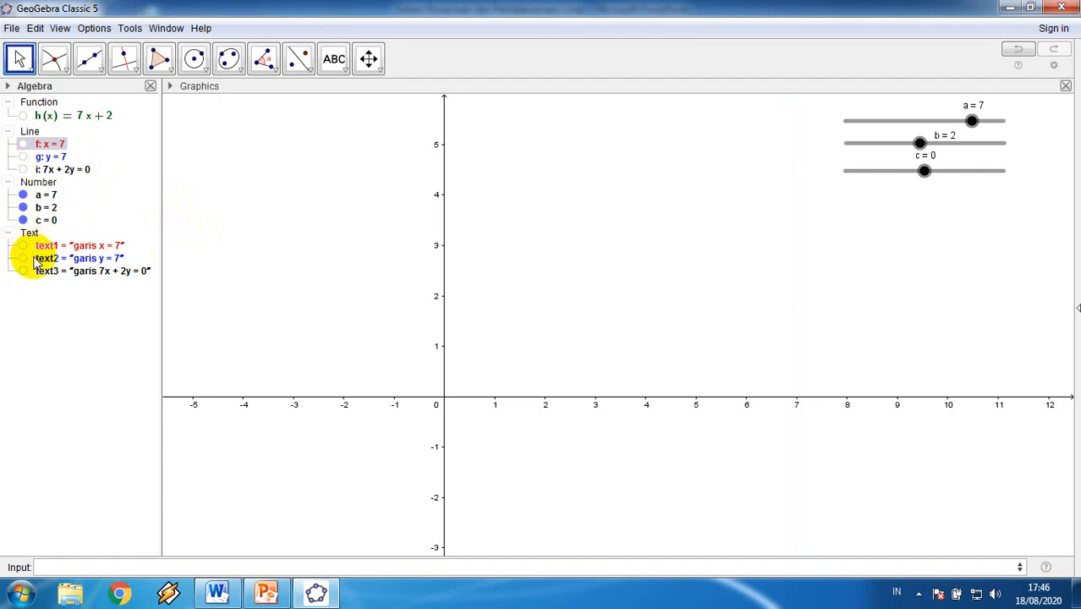
Display the blue label text2 for the line y = a and set slider a to 5.
click(963, 123)
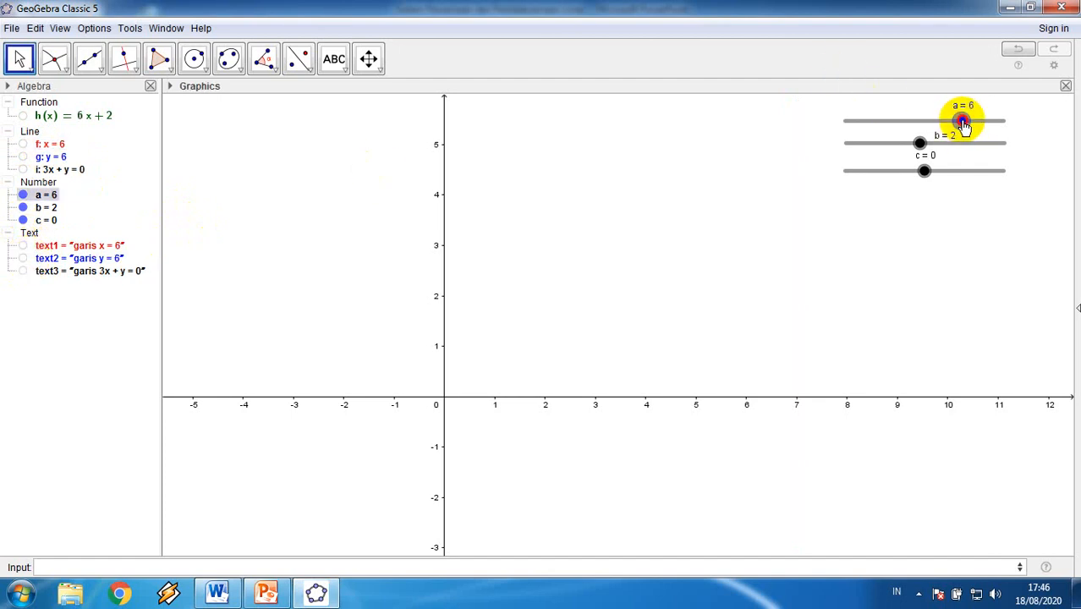
drag(963, 122, 939, 123)
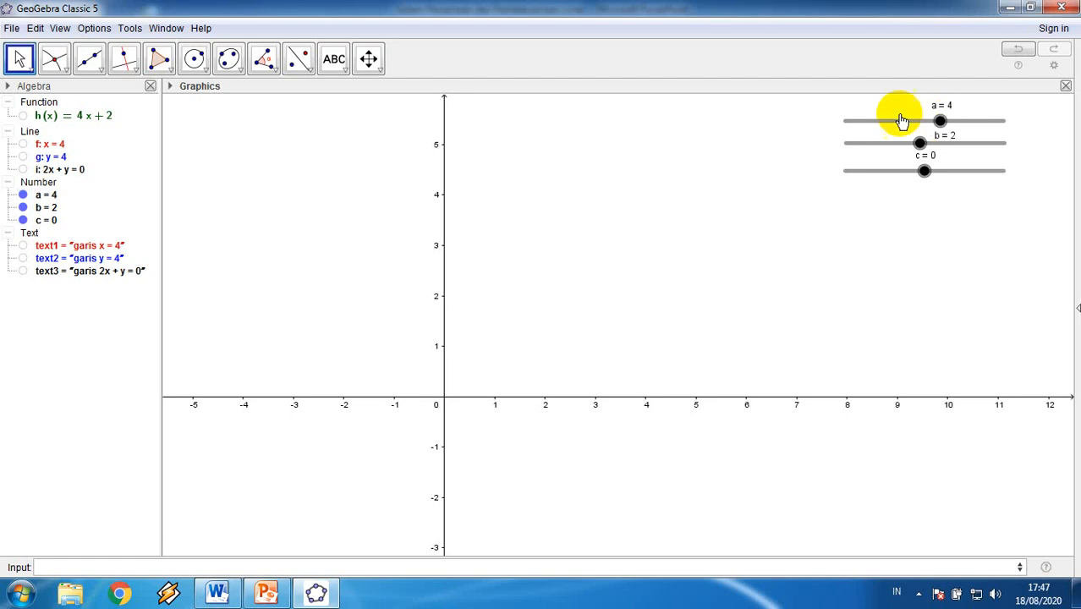
click(23, 258)
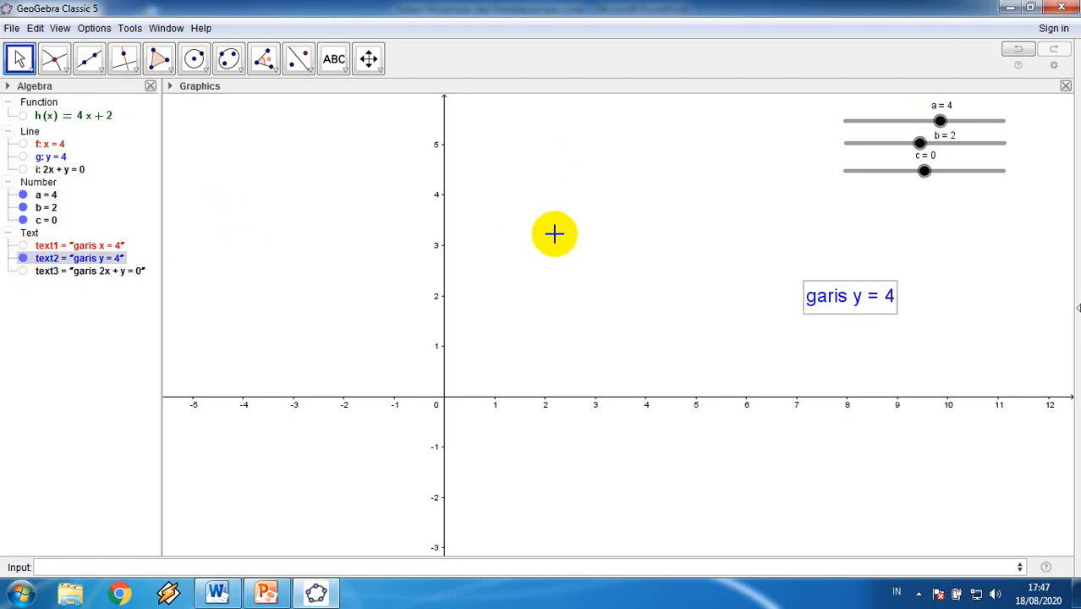
drag(939, 121, 949, 123)
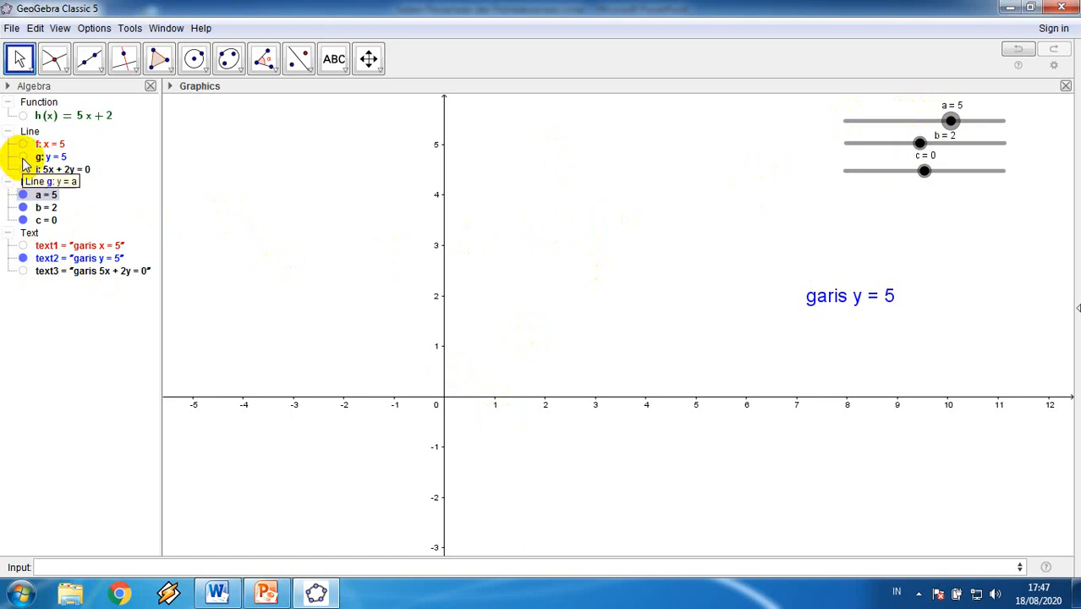
Display line g (y = a) and shift it by setting slider a to 3 and finally -2.
click(23, 156)
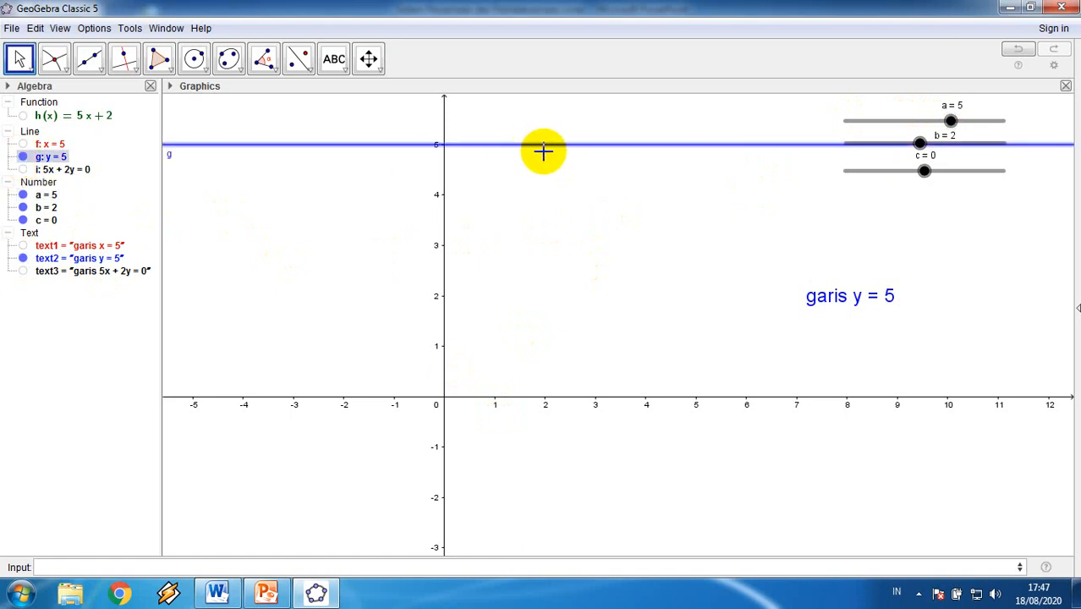
drag(950, 123, 927, 121)
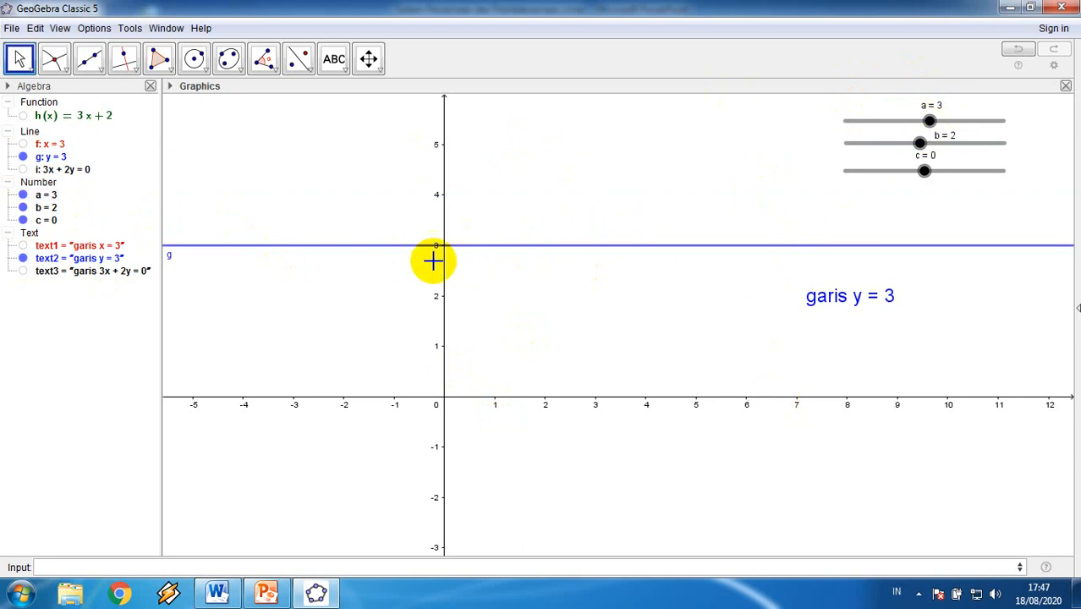
drag(931, 118, 879, 137)
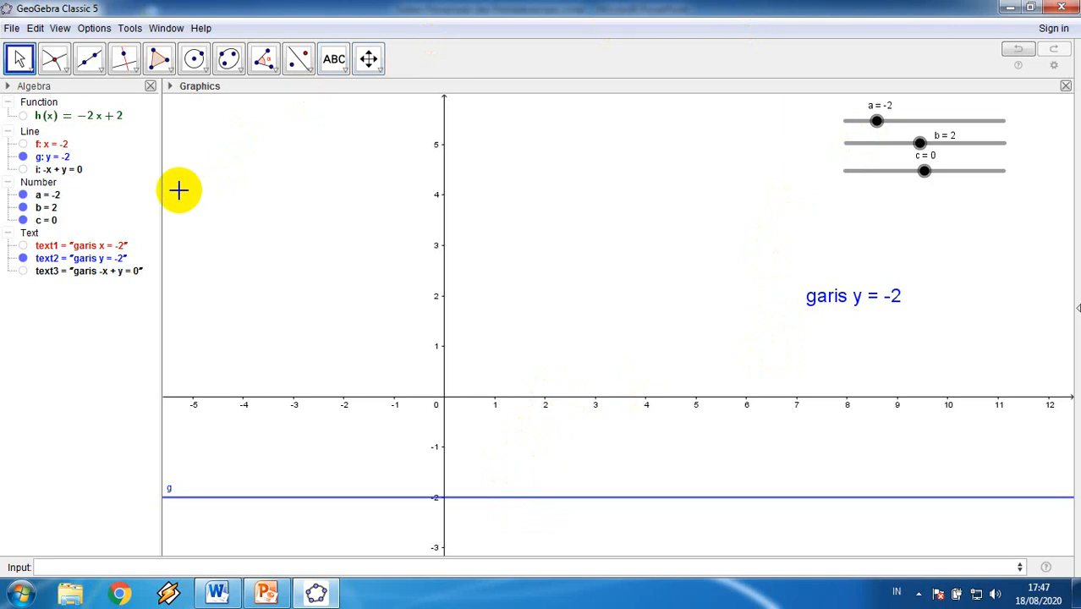
Display label text1 and line f alongside line g, with slider a set to 4.
click(23, 245)
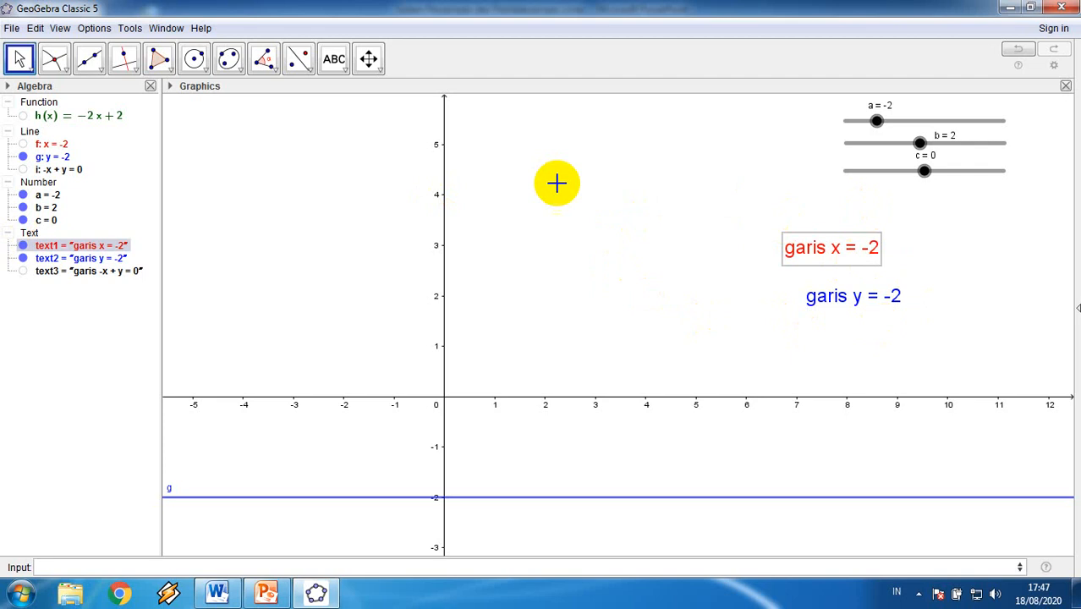
click(23, 145)
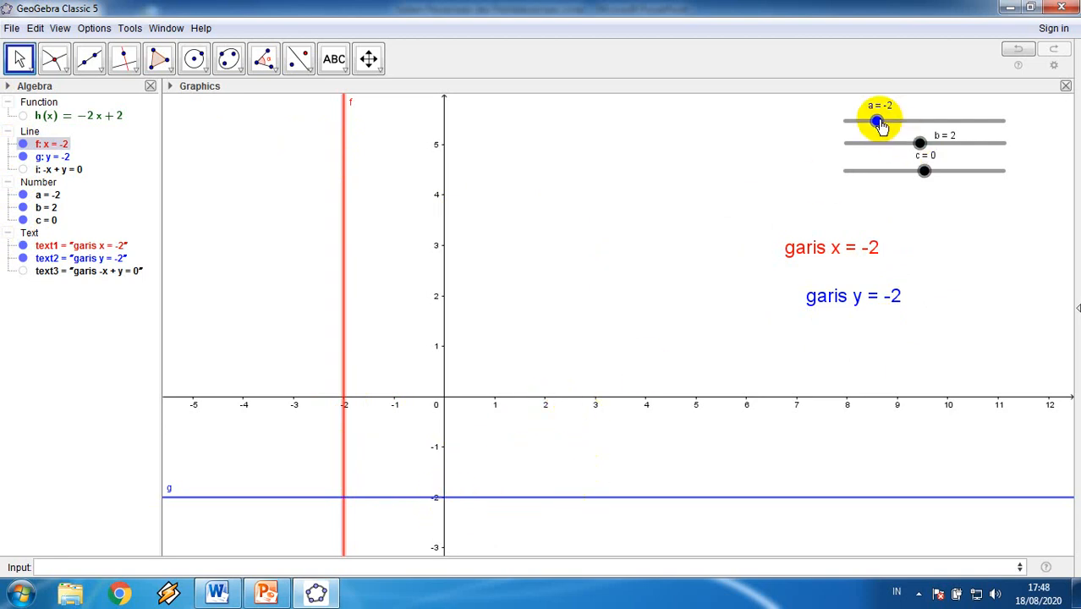
drag(876, 121, 939, 121)
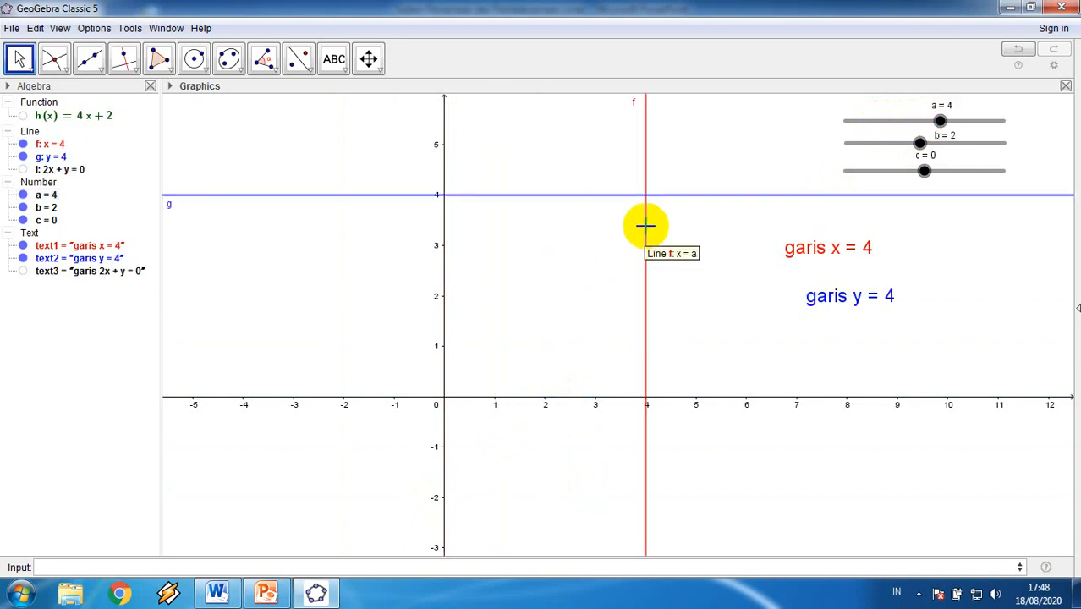
Set slider a to 2 and move the blue y label slightly lower, clear of line g.
drag(943, 119, 921, 124)
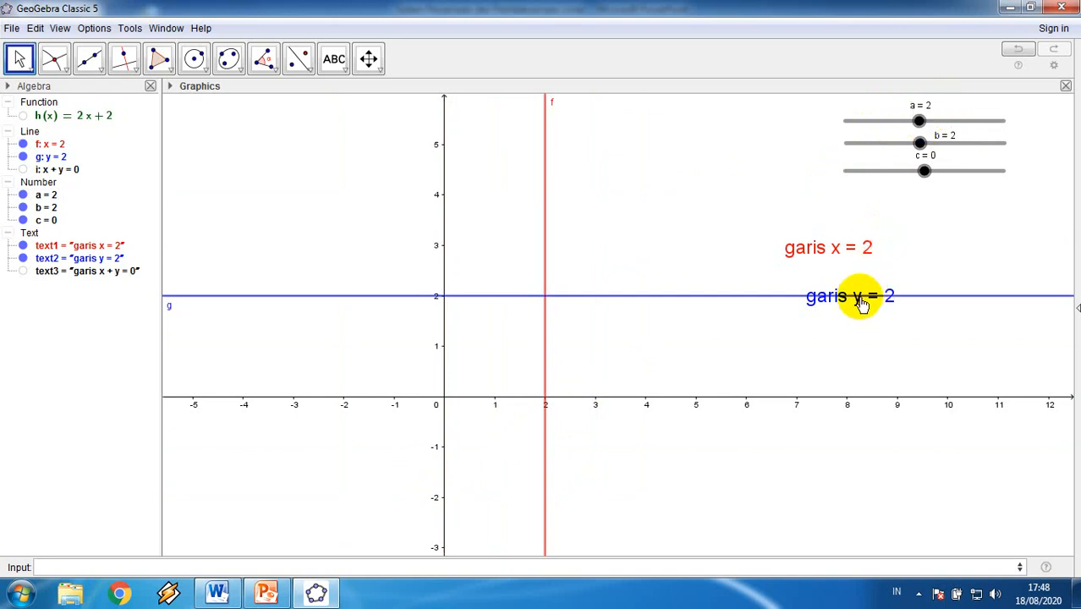
drag(861, 302, 848, 329)
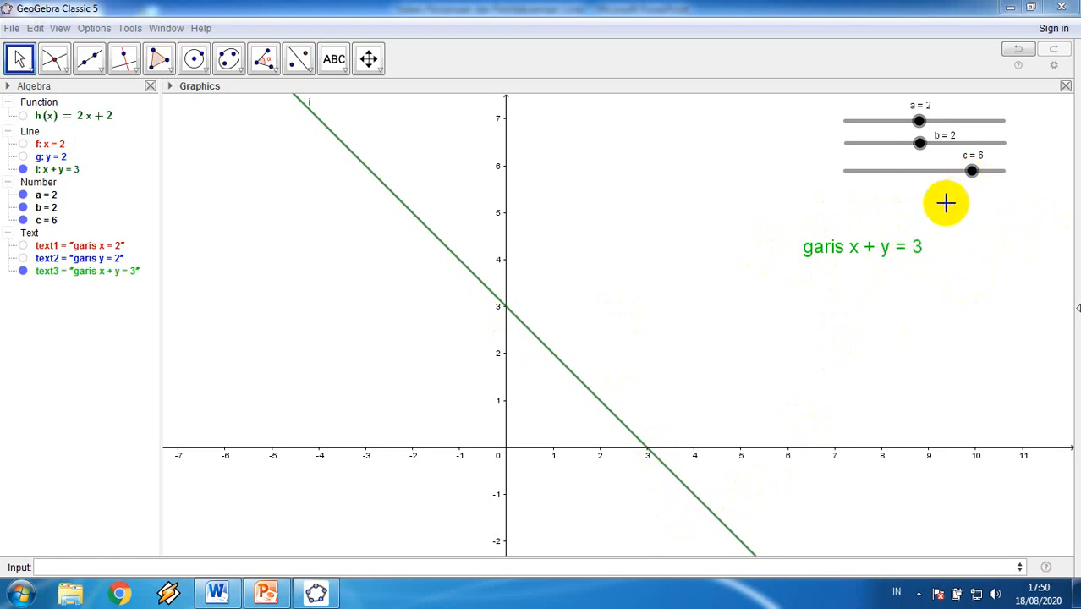
Set slider c to 5 and reposition the green label of line i beneath the sliders.
mouse_move(971, 171)
mouse_down()
mouse_move(948, 172)
mouse_move(964, 175)
mouse_move(960, 184)
mouse_move(953, 177)
mouse_move(965, 176)
mouse_up()
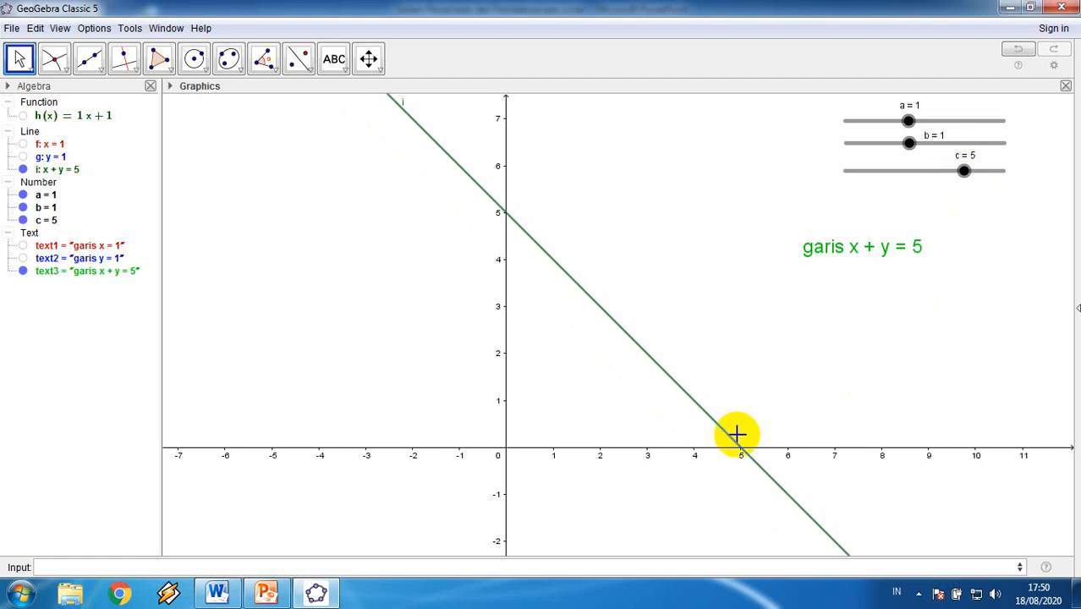
drag(798, 391, 820, 334)
drag(864, 189, 861, 212)
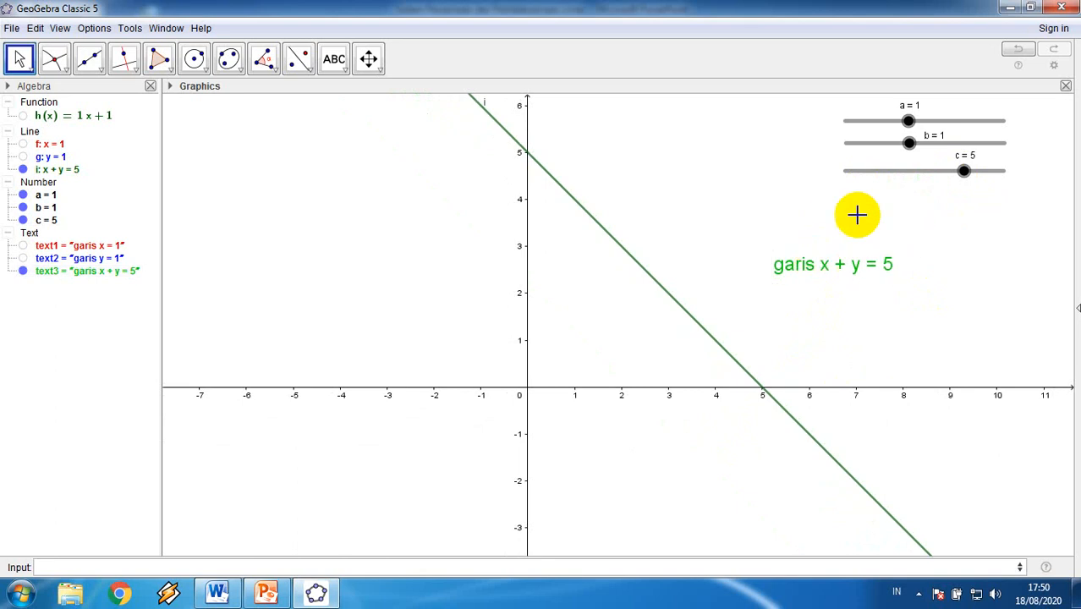
Shift line i across the graph by moving slider c to -1, -4, 2 and finally 3.
drag(964, 171, 917, 192)
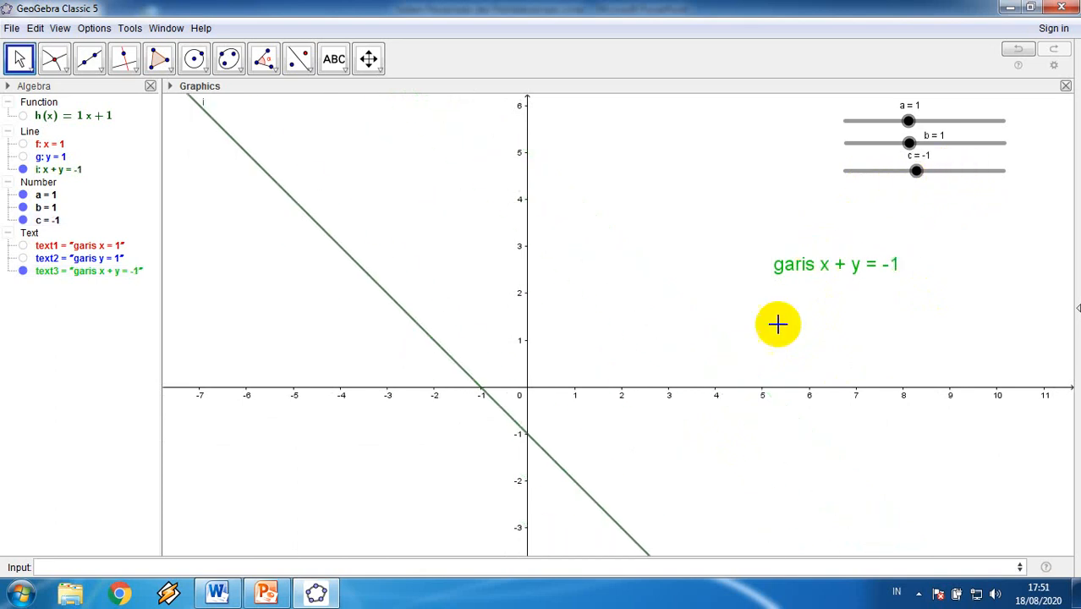
drag(920, 180, 895, 192)
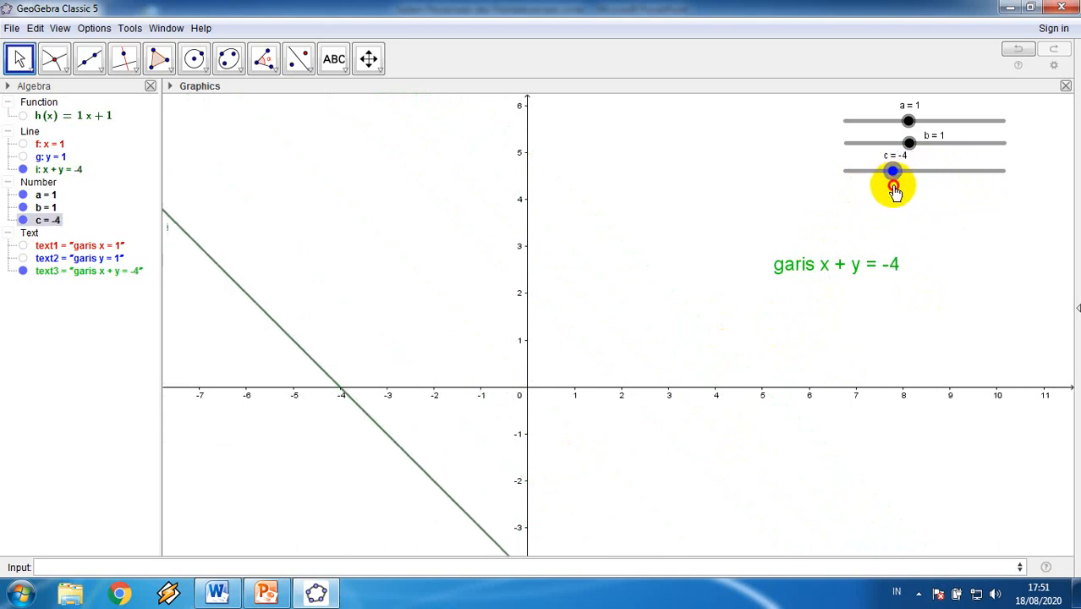
drag(705, 323, 716, 272)
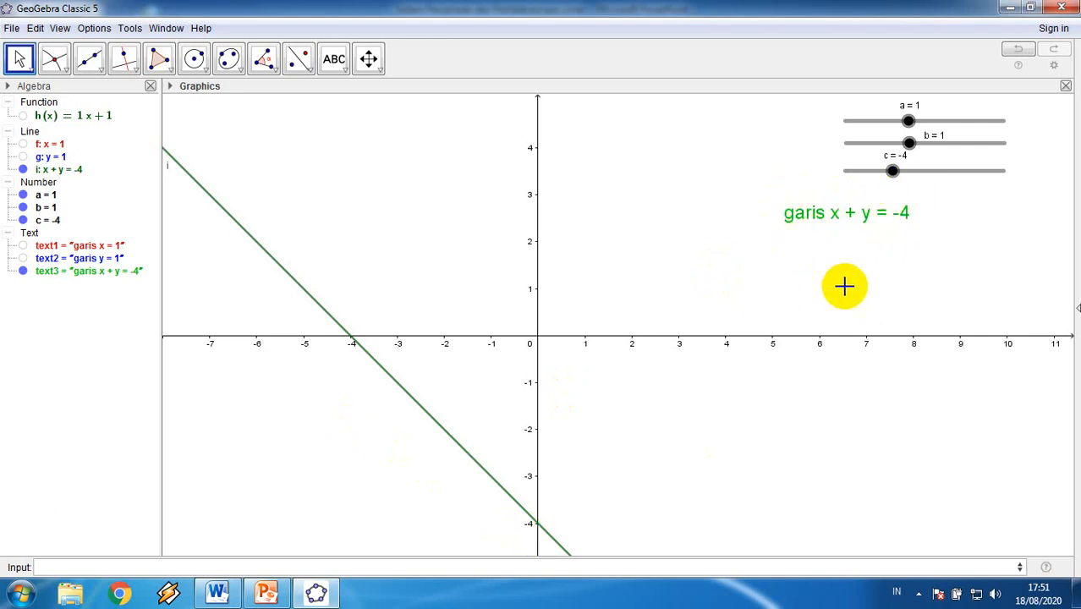
drag(895, 184, 939, 188)
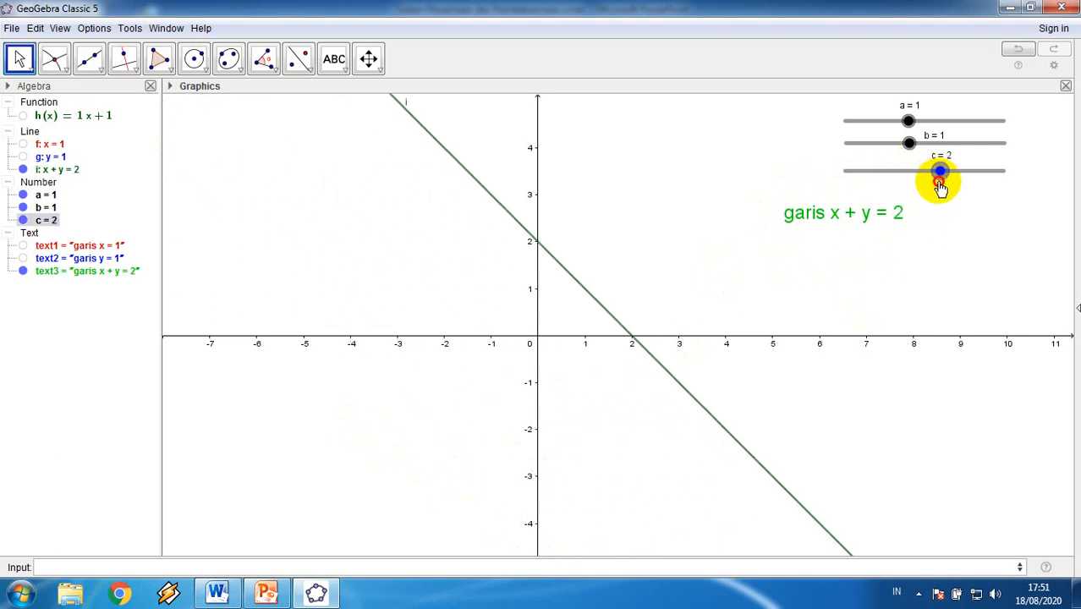
drag(940, 188, 895, 231)
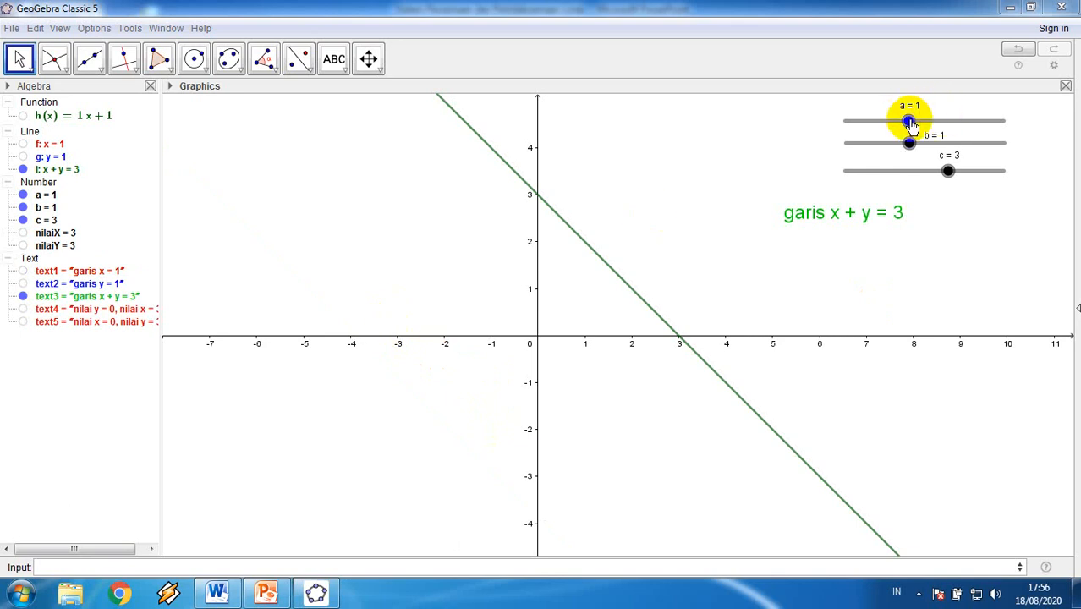
Set slider a to 2 and hide line i, keeping its green equation label displayed.
drag(909, 123, 919, 125)
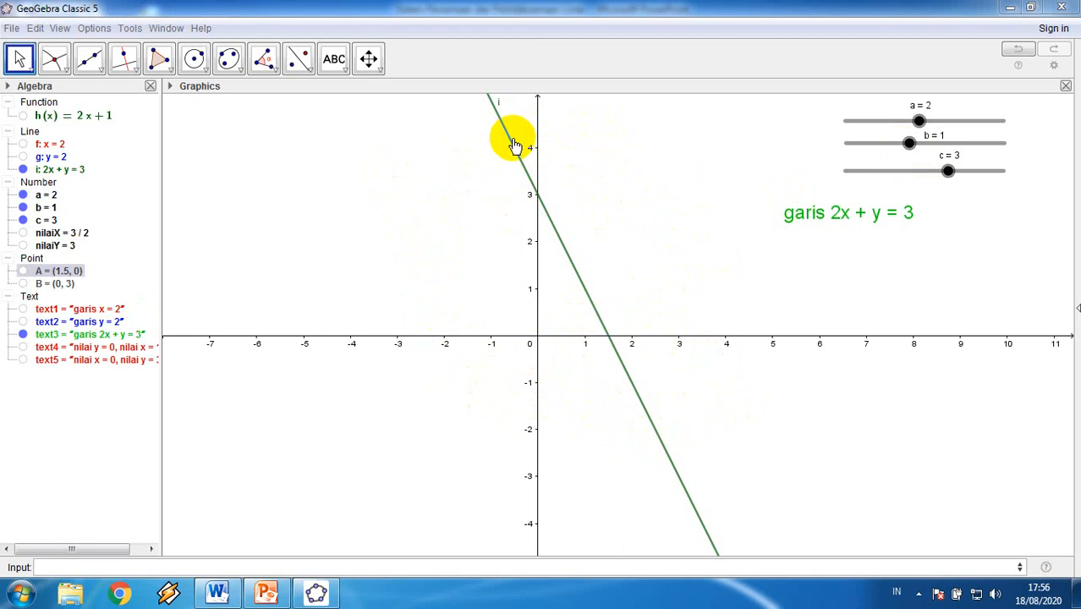
click(23, 169)
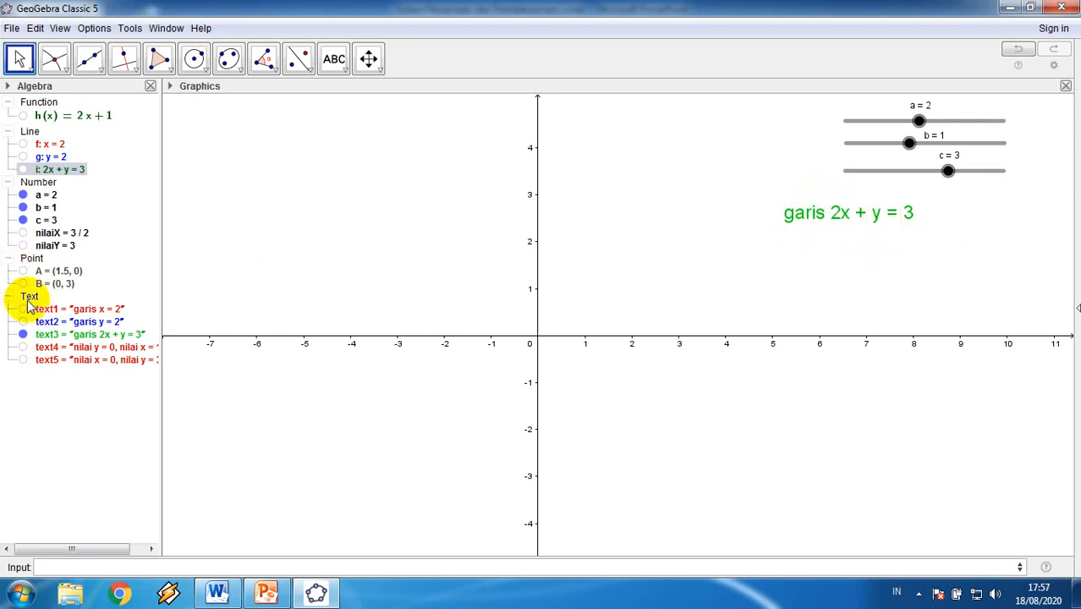
Display text5 with the y value at x = 0 and the matching point B on the y-axis.
click(25, 362)
click(24, 360)
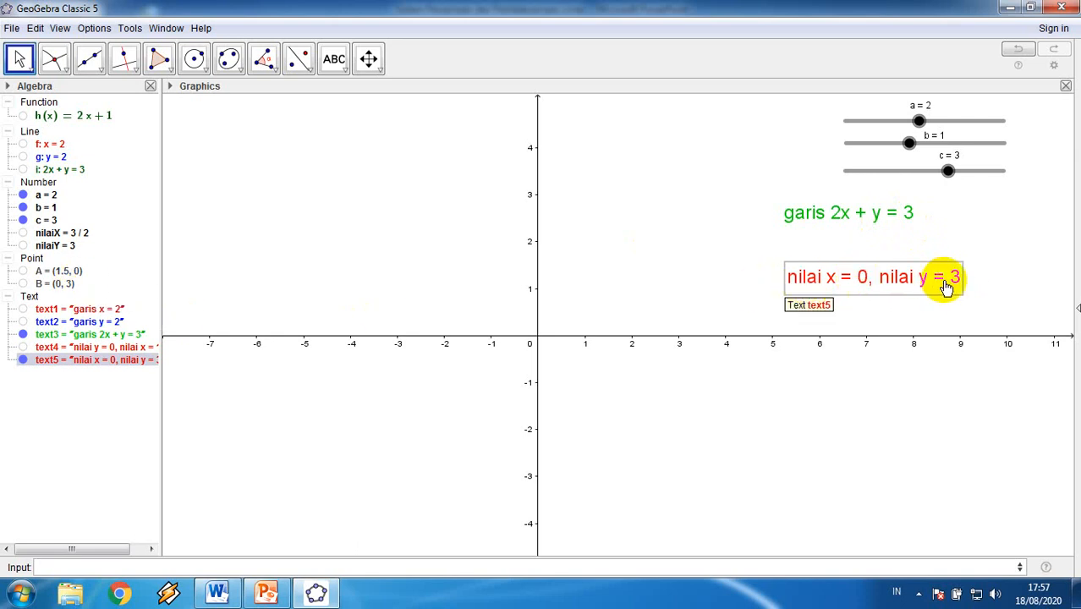
click(25, 287)
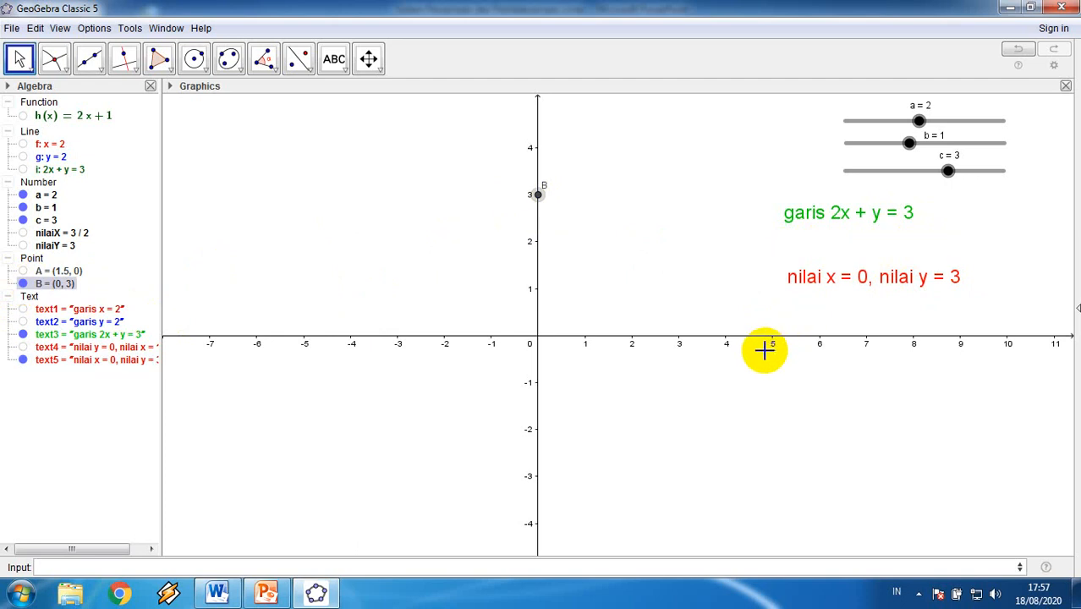
Display text4 with the x value at y = 0 and point A on the x-axis, leaving function h hidden.
click(22, 347)
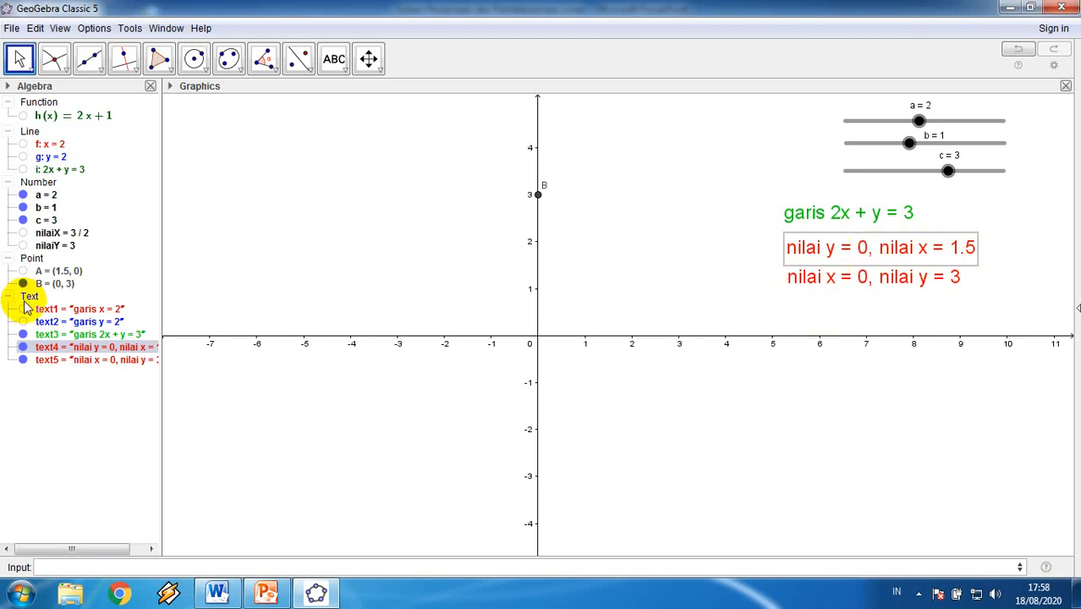
click(24, 273)
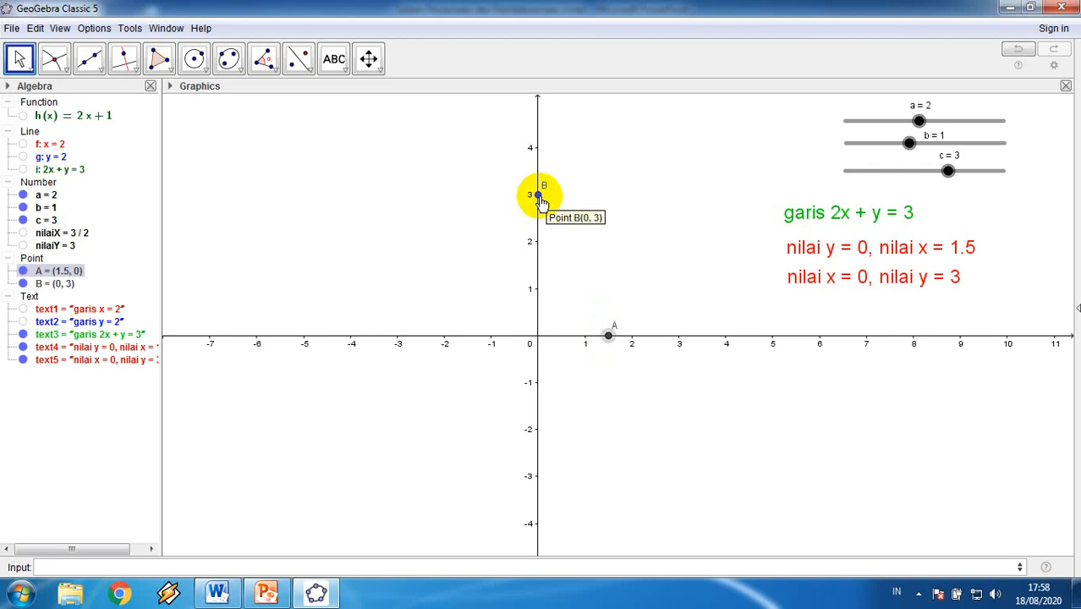
click(24, 117)
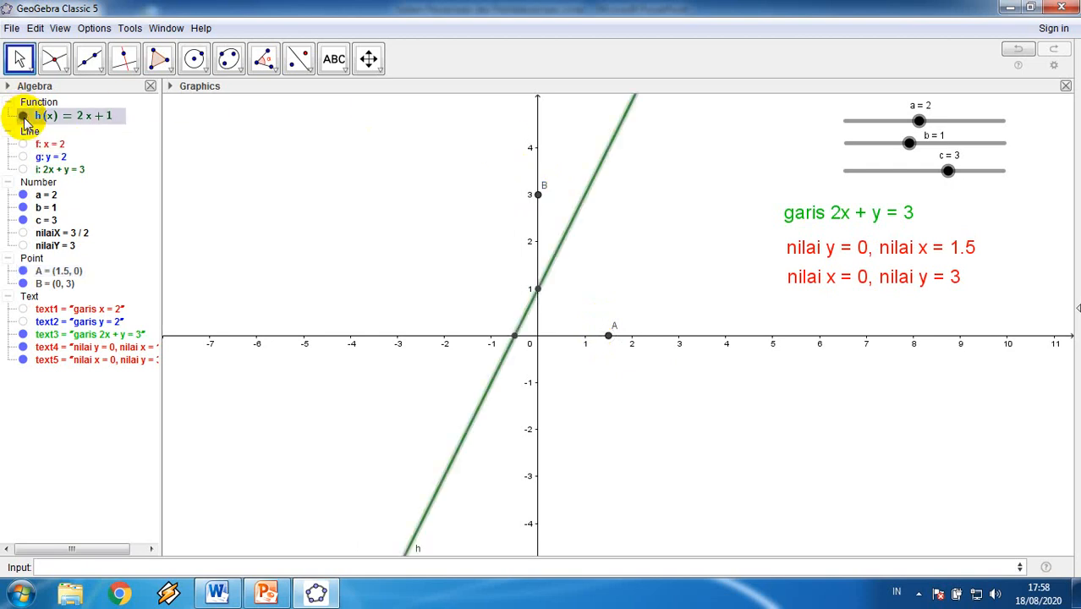
click(24, 117)
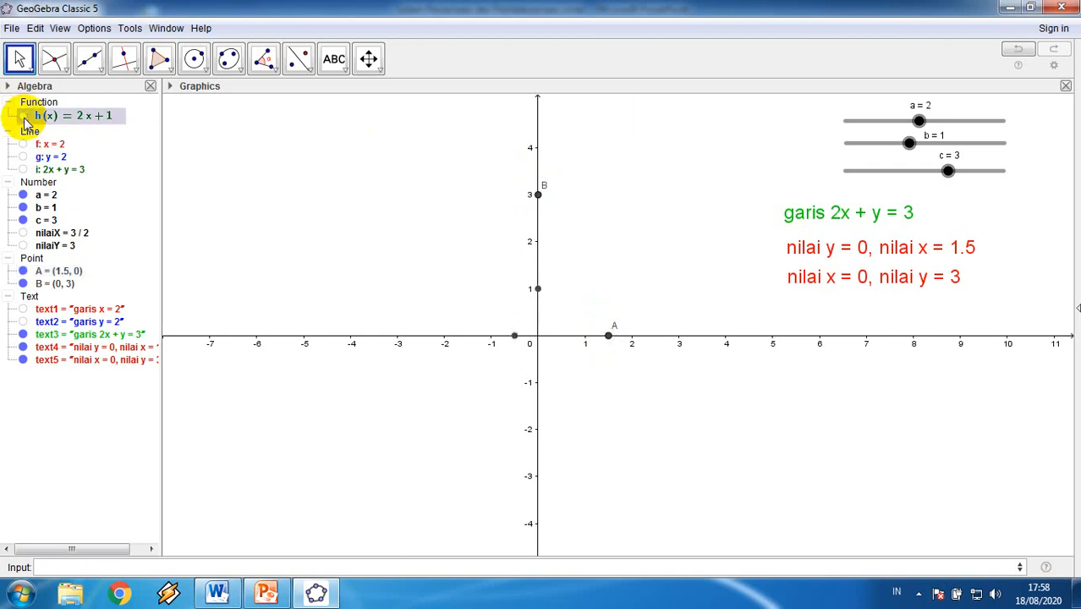
Display line i through points A and B, and set slider b to 4 and slider c to 8.
click(25, 169)
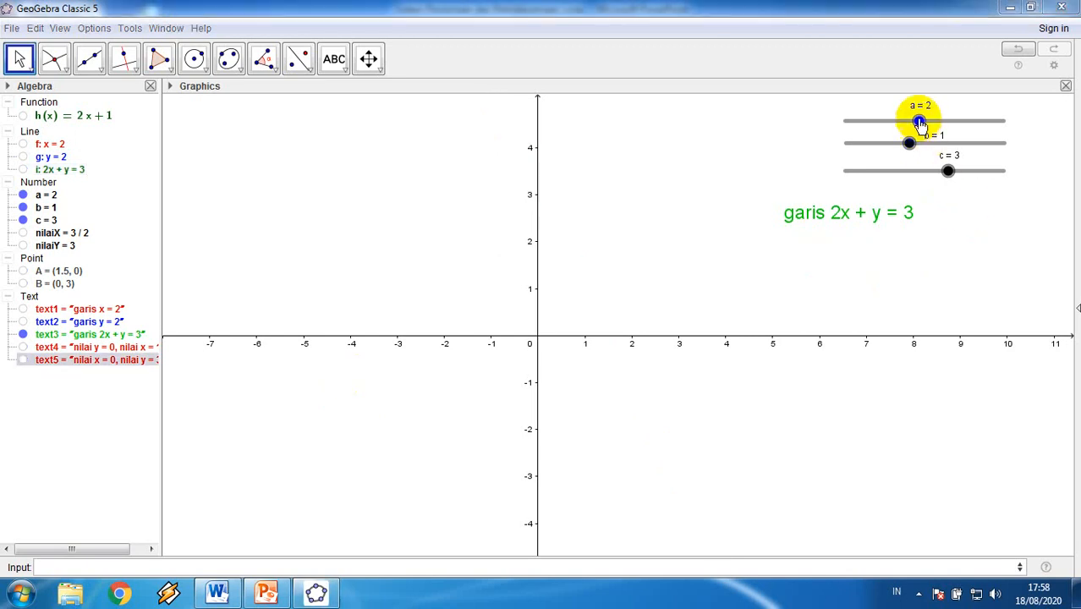
drag(909, 143, 1002, 175)
mouse_move(995, 184)
mouse_down()
mouse_move(977, 184)
mouse_move(986, 177)
mouse_up()
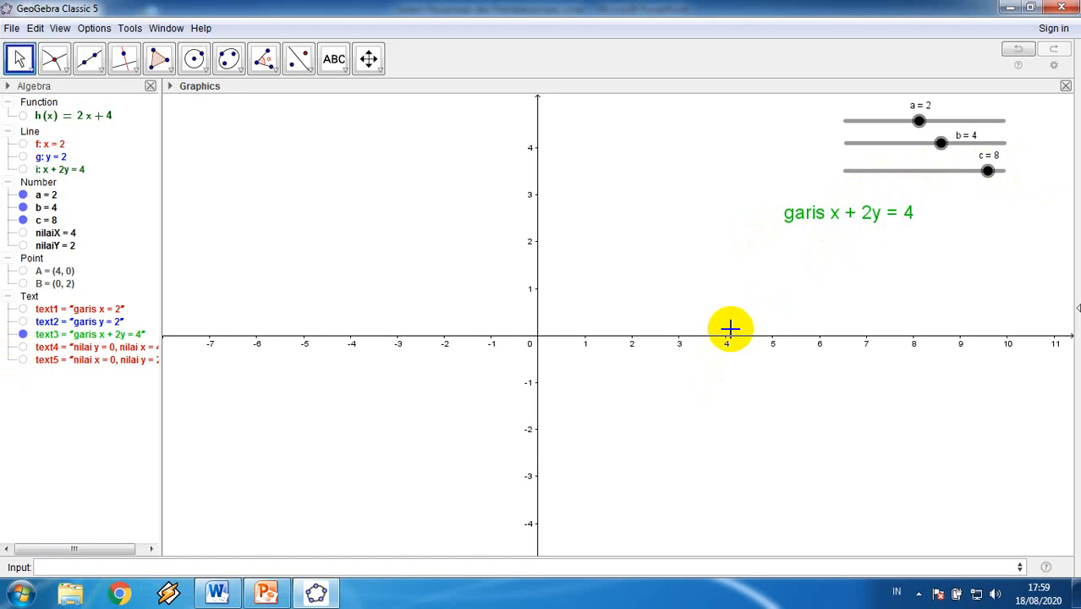
Plot the line x + 2y = 4 by displaying text4, point A, text5, point B and finally line i.
click(24, 348)
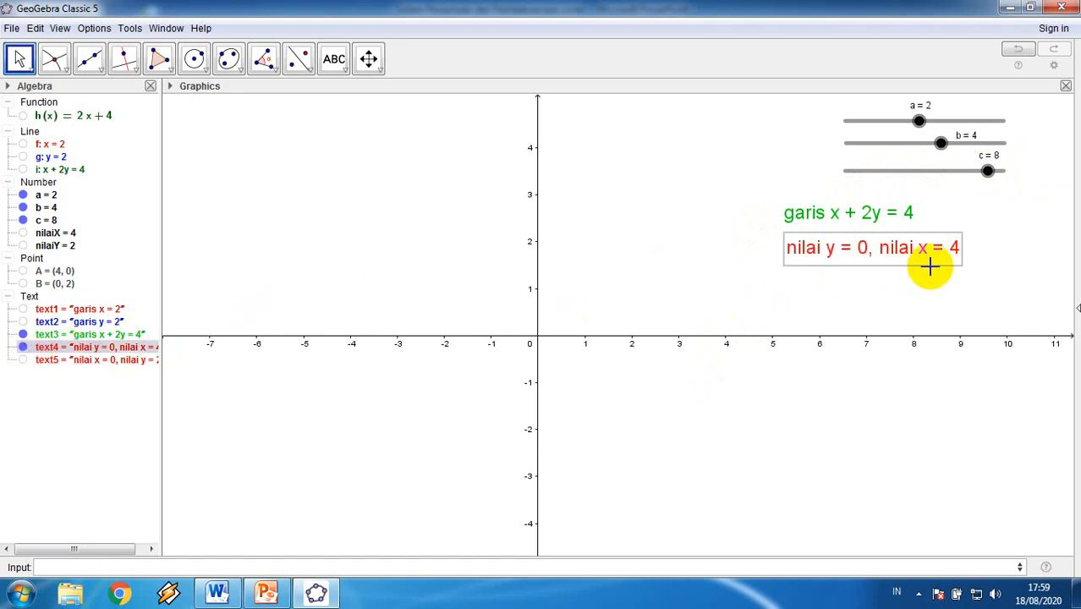
click(23, 271)
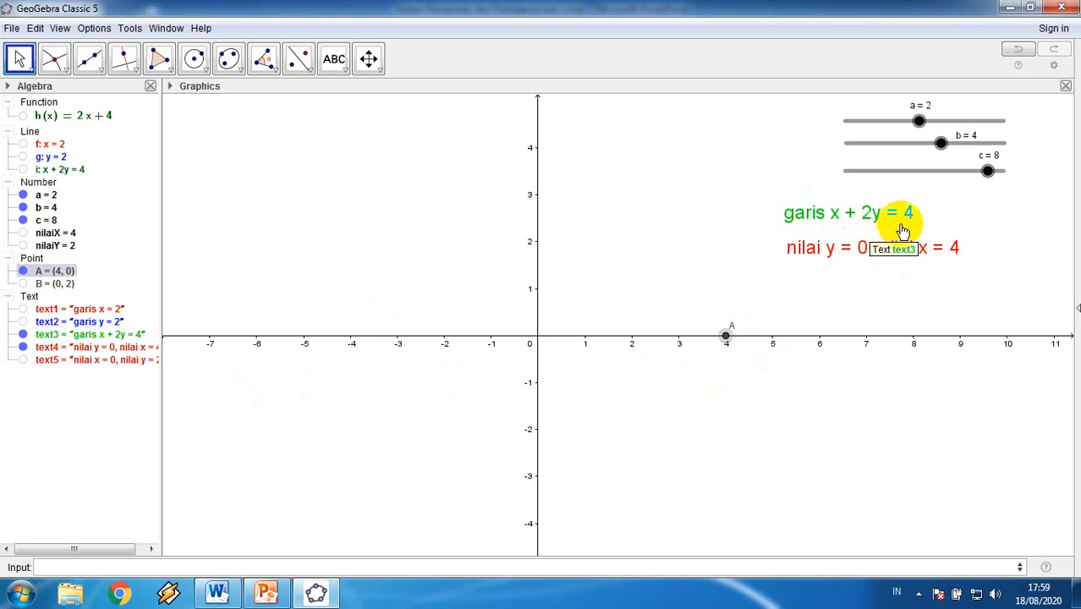
click(23, 361)
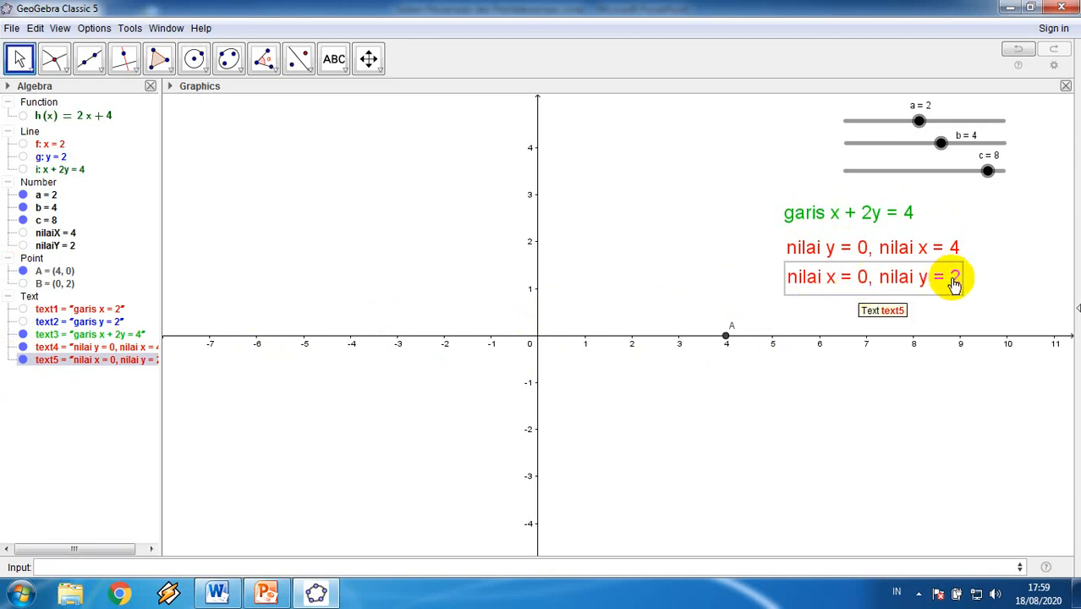
click(23, 283)
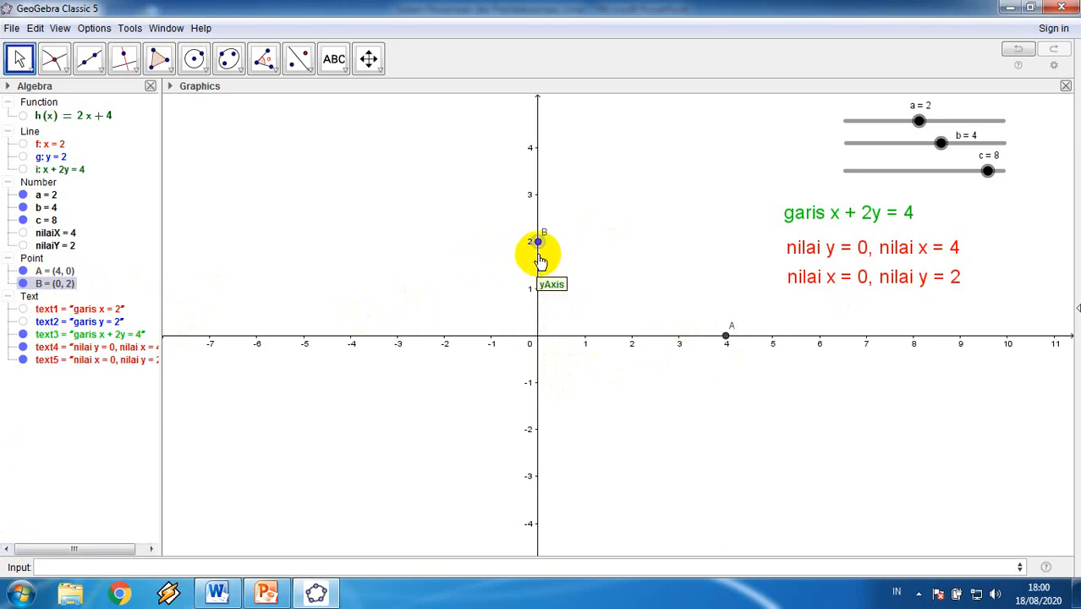
click(23, 169)
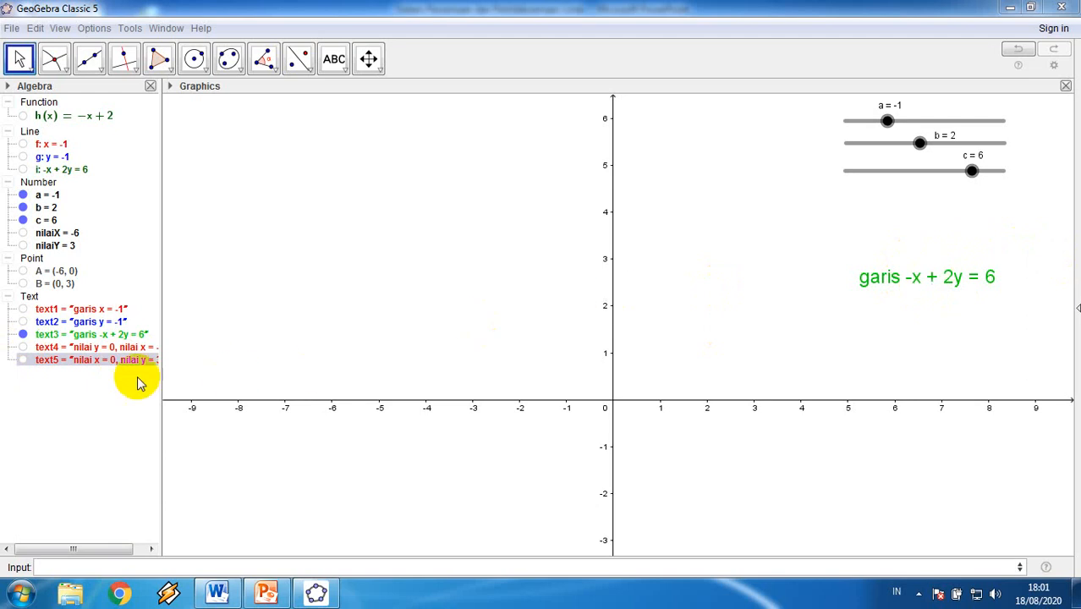
Plot the line -x + 2y = 6 by displaying text4, point A, text5, point B and finally line i.
click(23, 360)
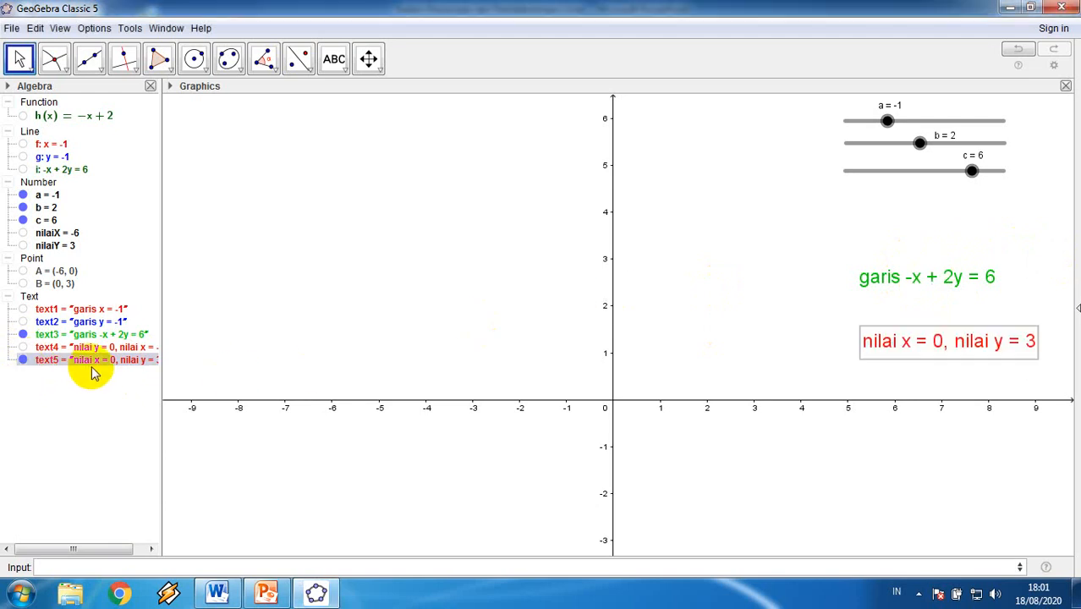
click(22, 360)
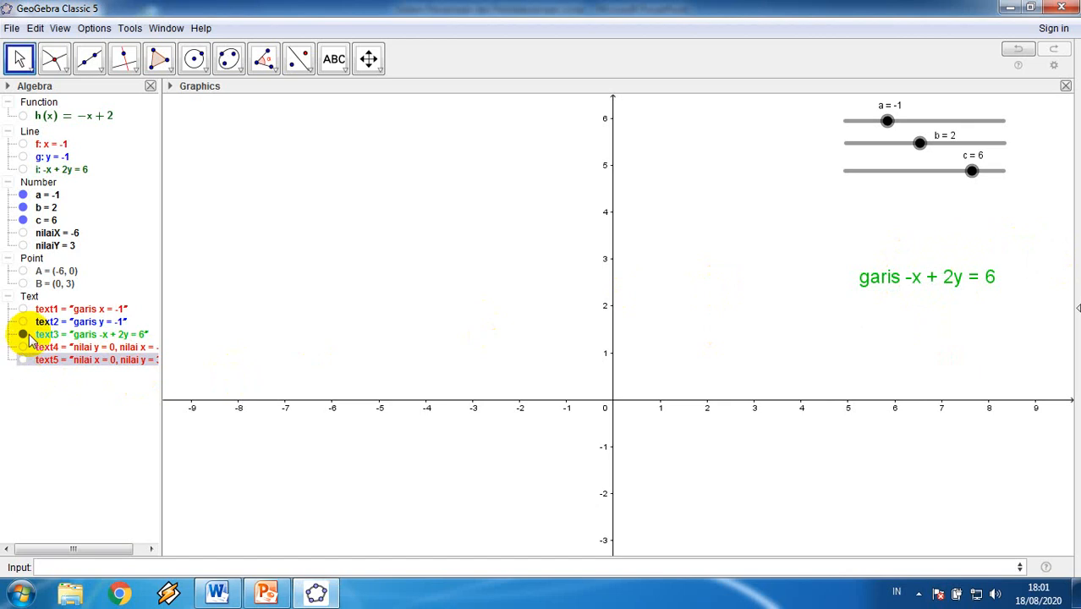
click(22, 347)
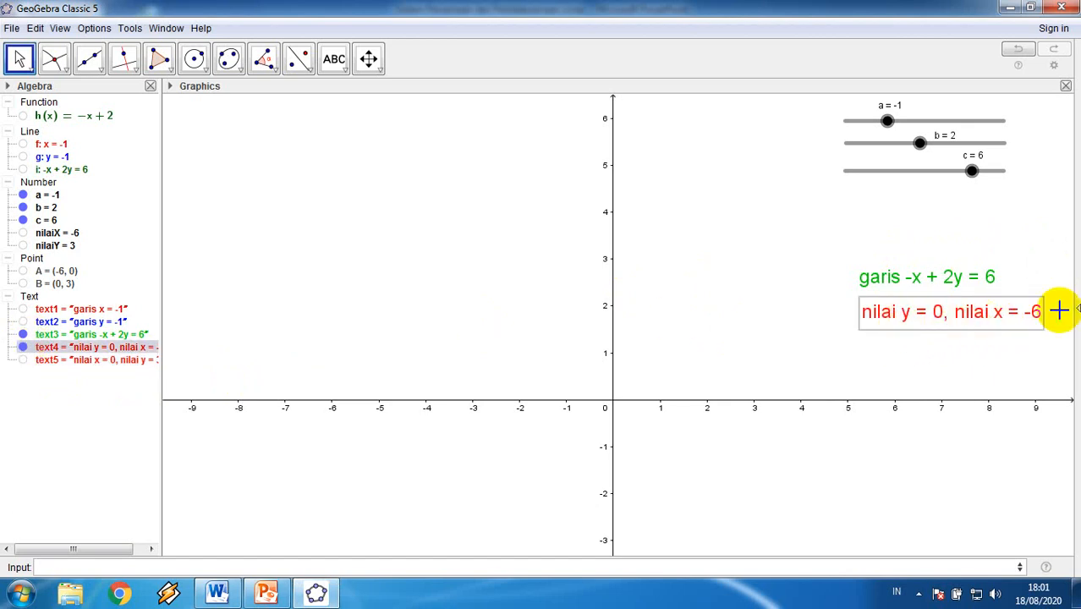
click(23, 272)
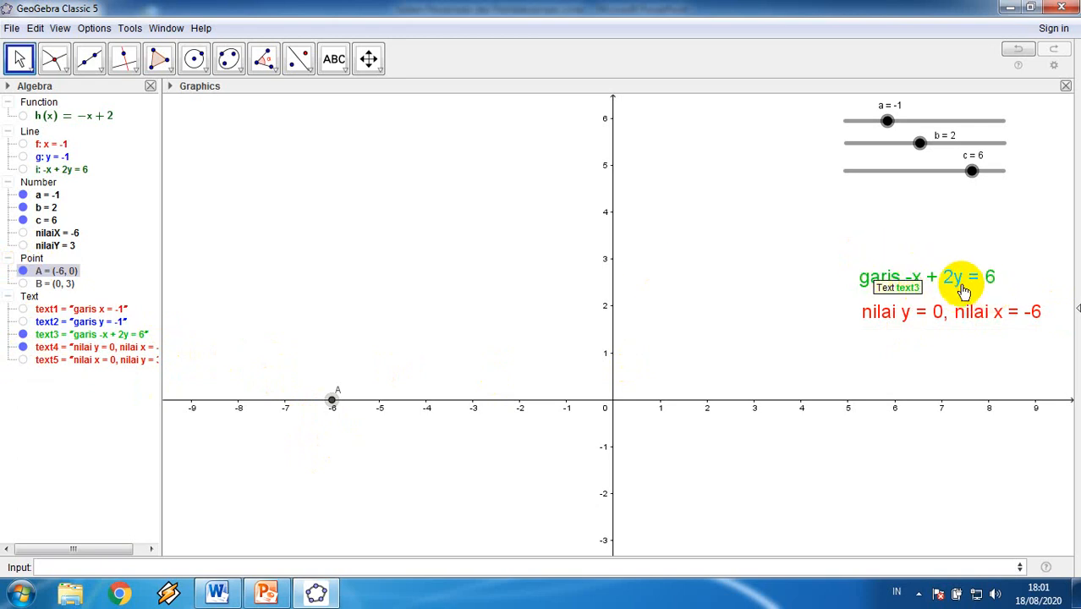
click(23, 360)
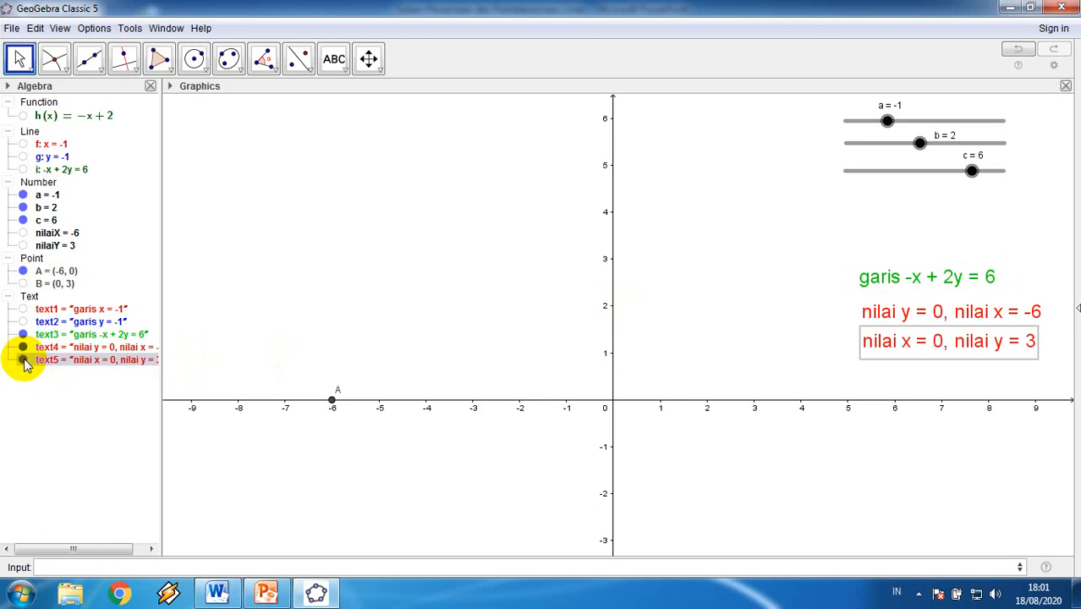
click(22, 283)
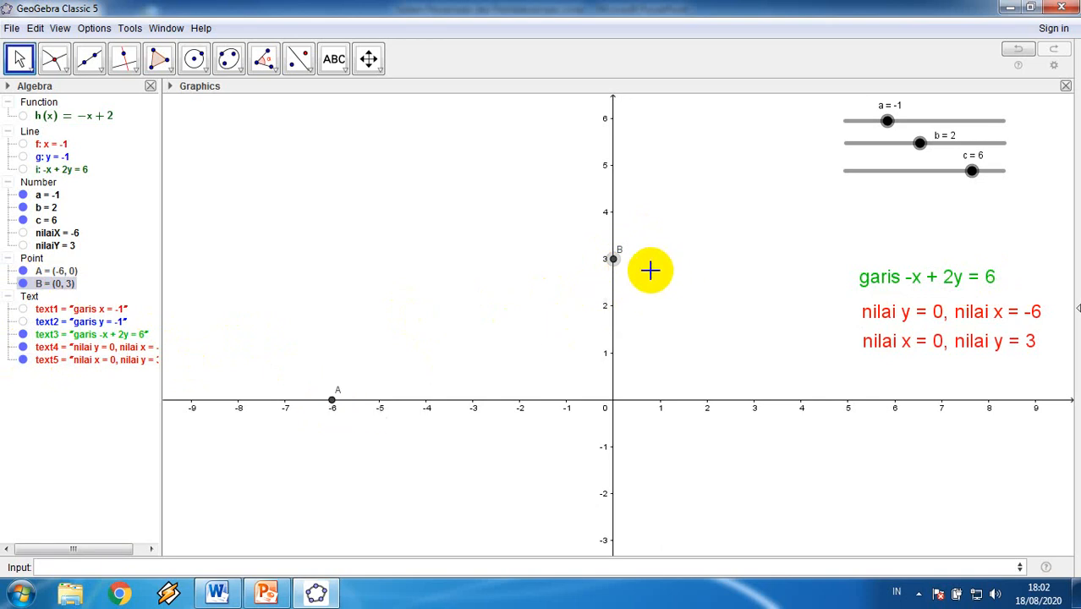
click(23, 169)
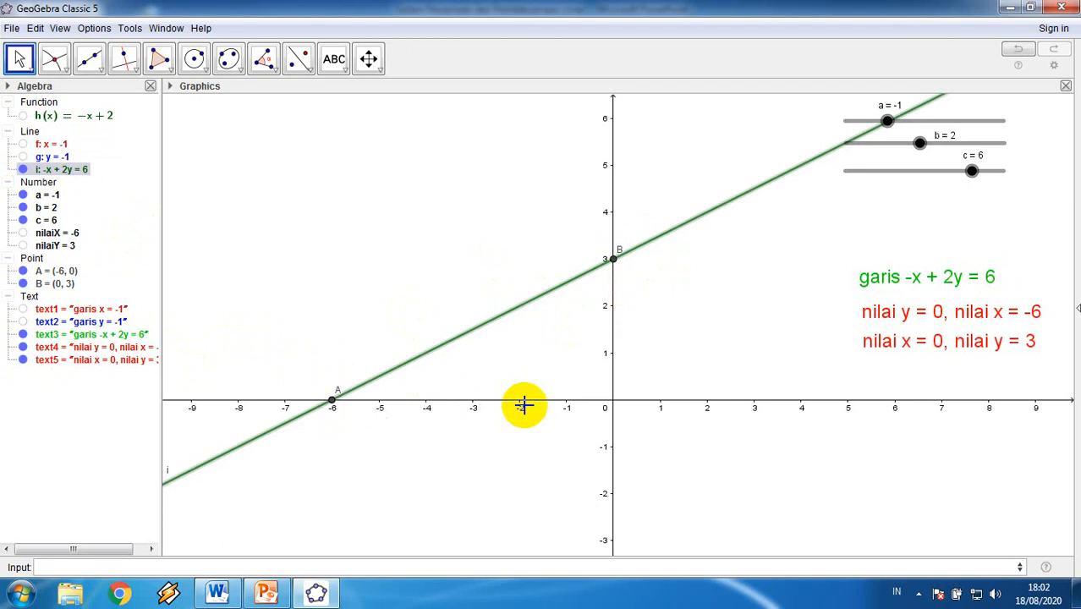
Set slider a to 2 and slider b to 1 to change line i to 2x + y = 6.
mouse_move(922, 147)
mouse_down()
mouse_move(953, 155)
mouse_move(913, 160)
mouse_move(898, 120)
mouse_move(919, 122)
mouse_move(918, 145)
mouse_move(939, 149)
mouse_move(910, 143)
mouse_up()
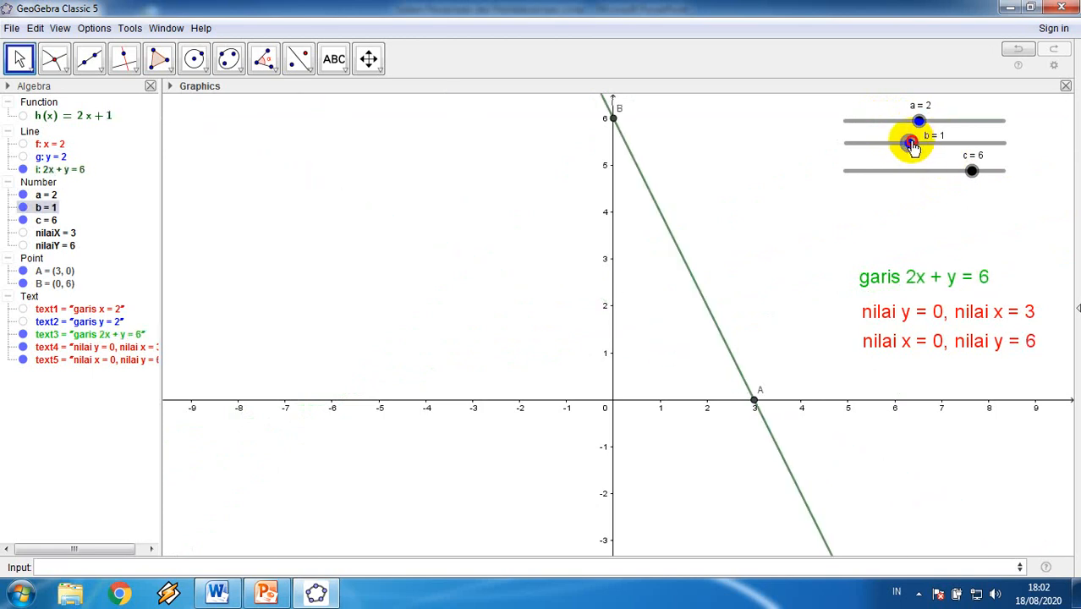
click(777, 258)
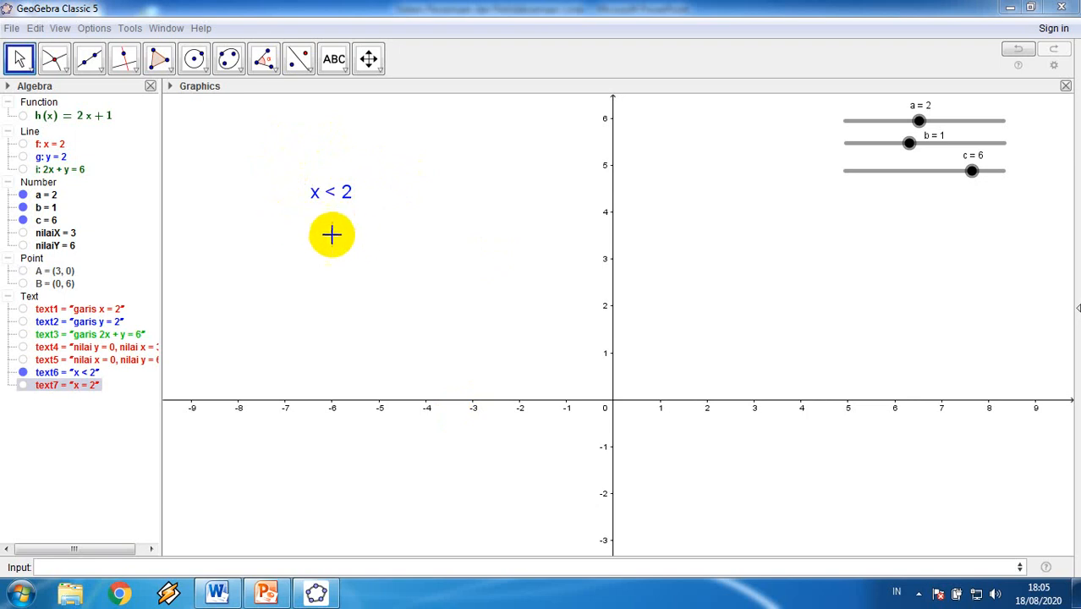
Display text7 (x = 2) under the x < 2 label and show the boundary line f.
click(23, 386)
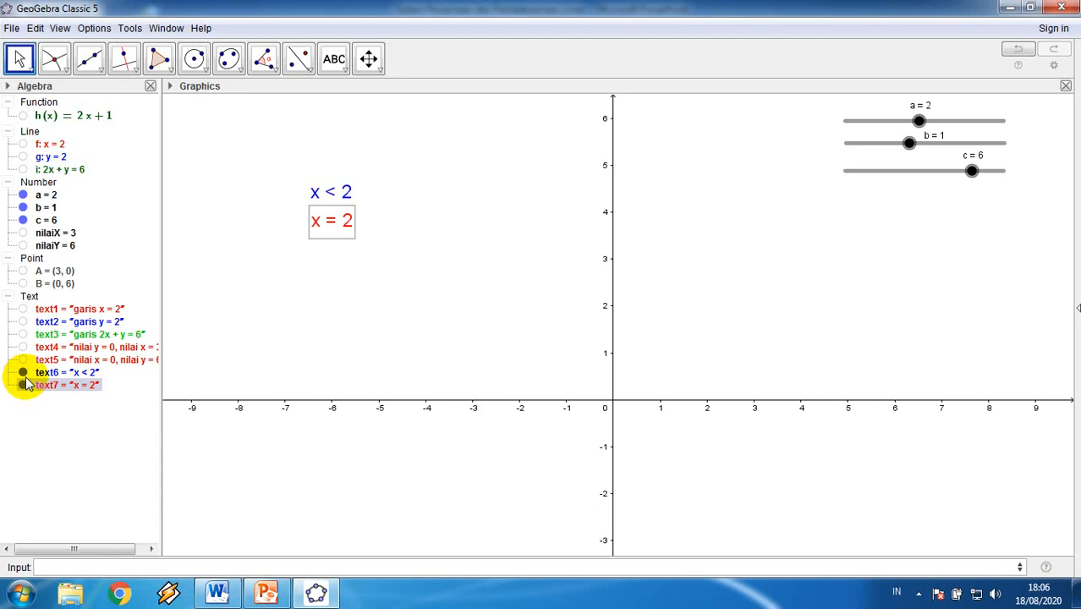
click(23, 144)
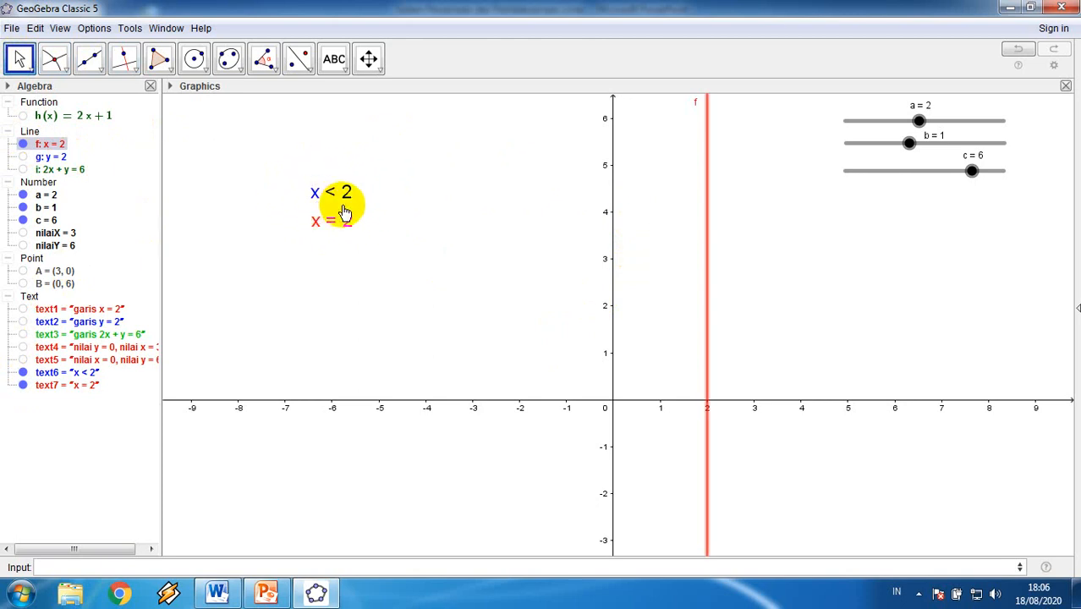
Change the line style of the boundary line f to dashed and deselect it.
right_click(707, 140)
click(738, 346)
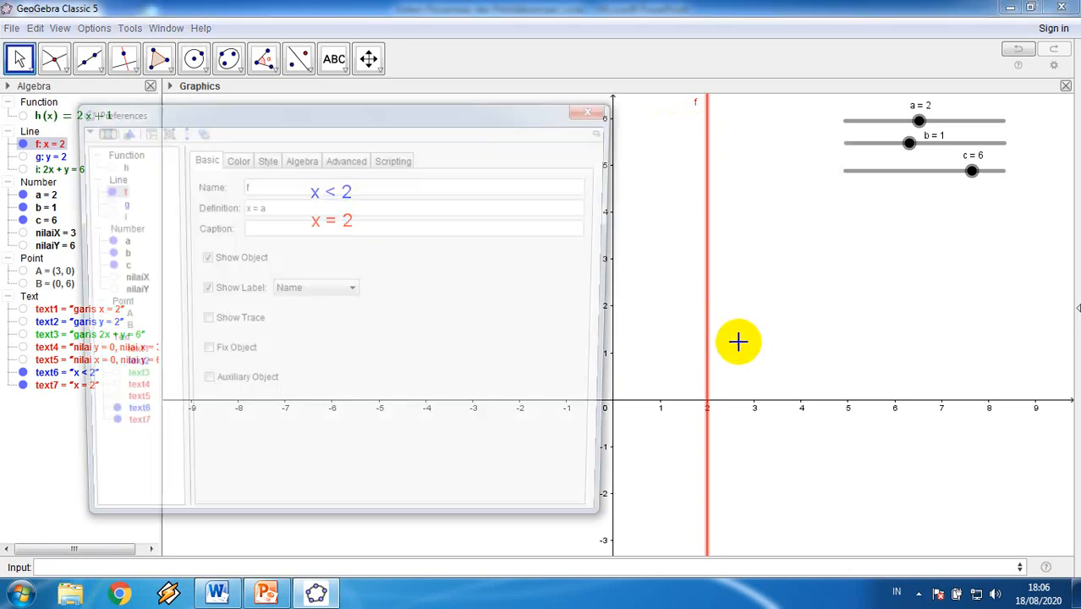
click(264, 160)
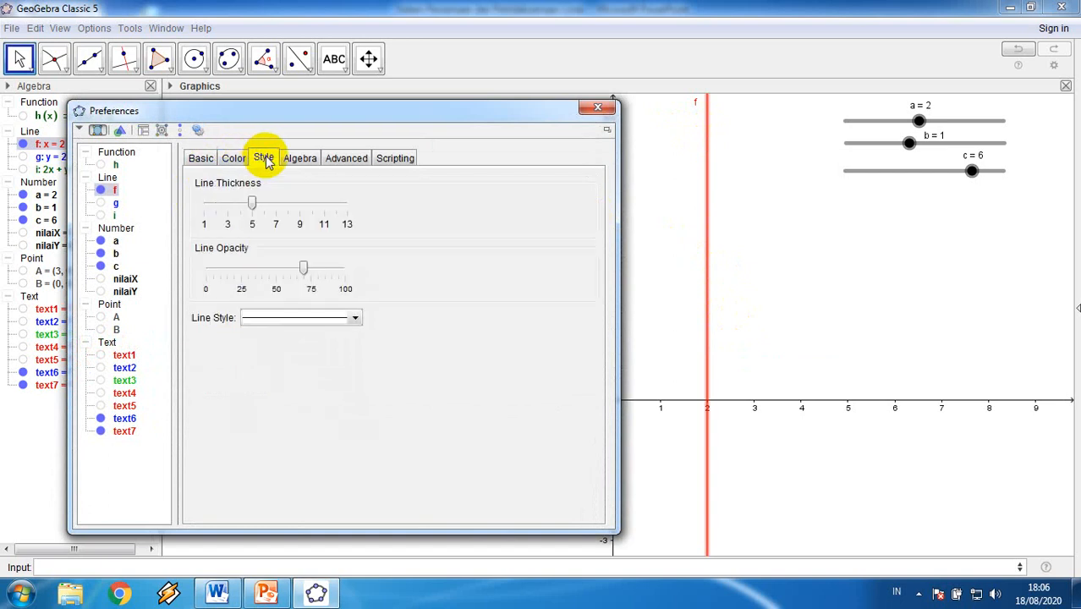
click(295, 321)
click(292, 345)
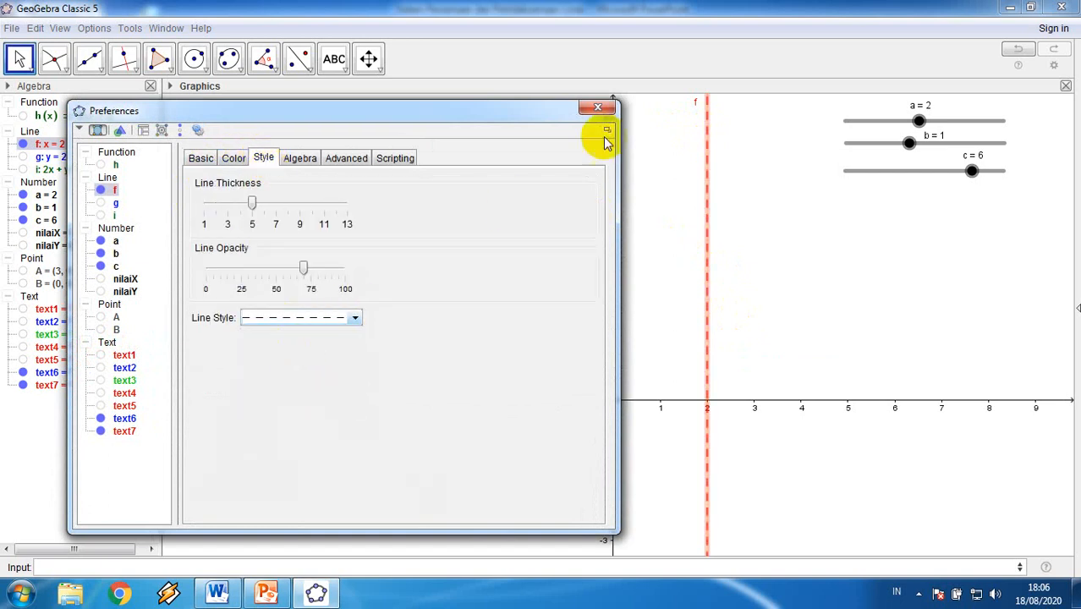
click(597, 107)
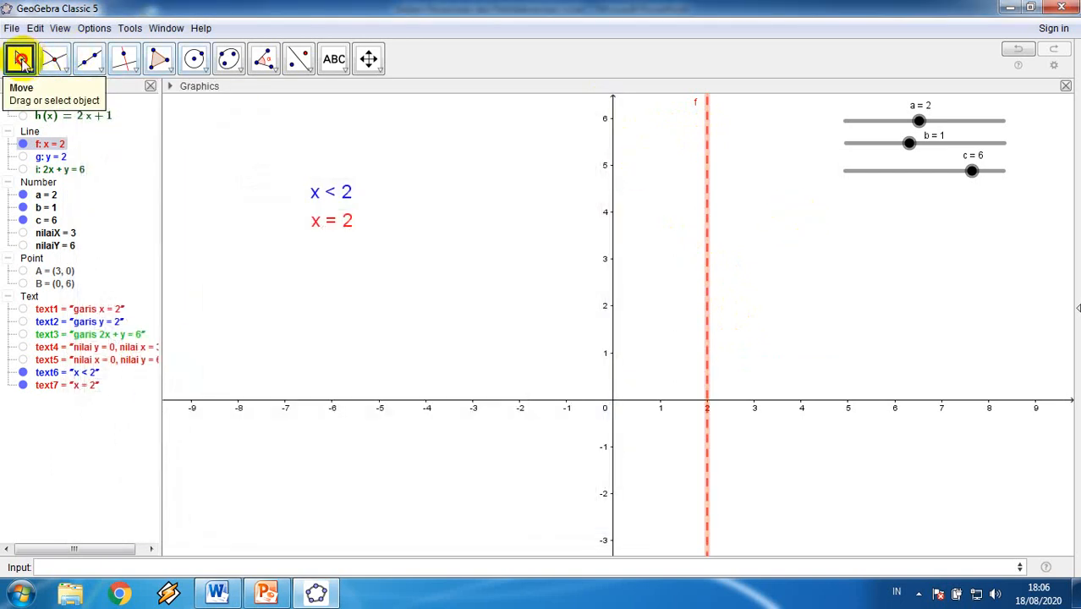
click(809, 292)
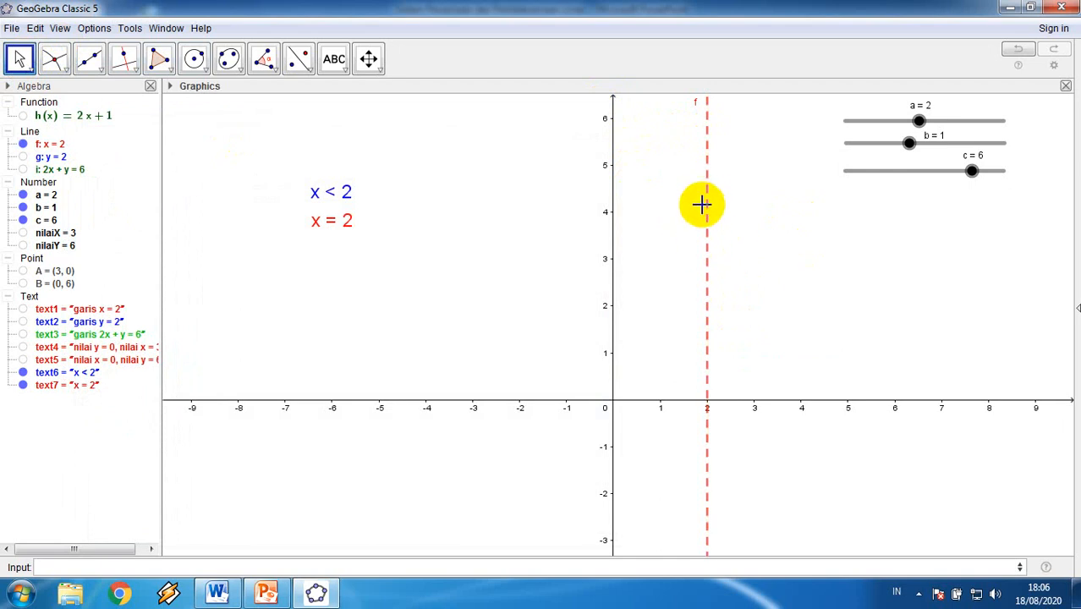
Hide text7 and display it again.
click(24, 385)
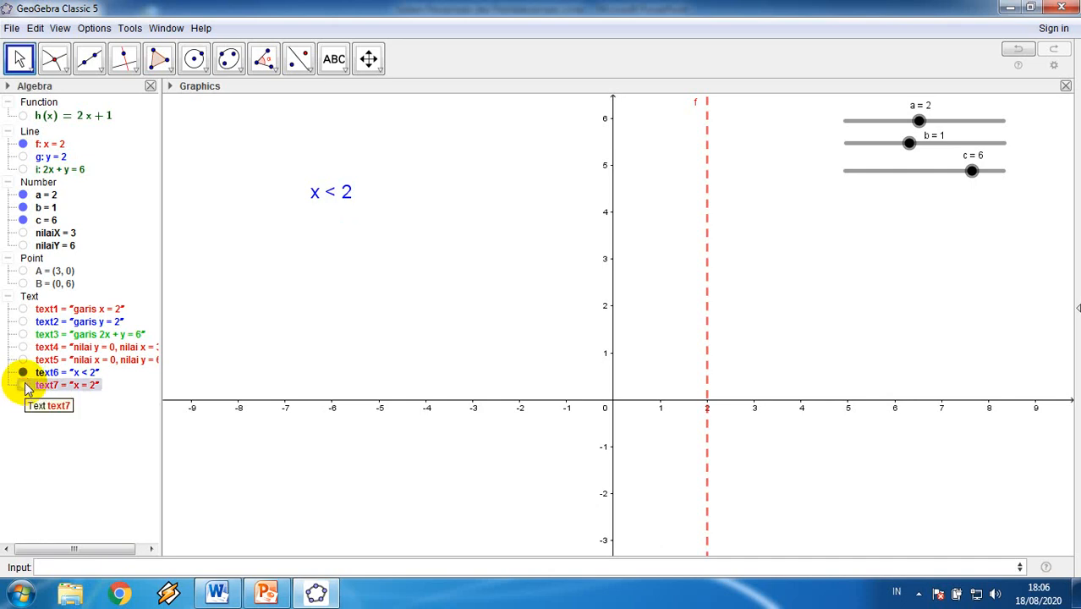
click(24, 385)
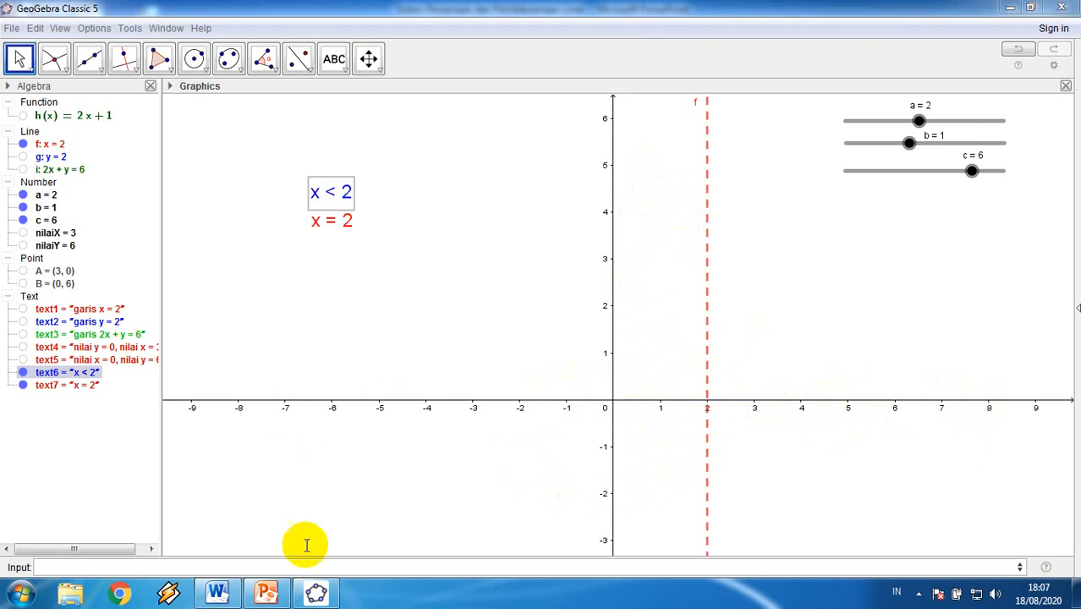
Enter the inequality x<2 to shade its solution region, and deselect it.
click(288, 568)
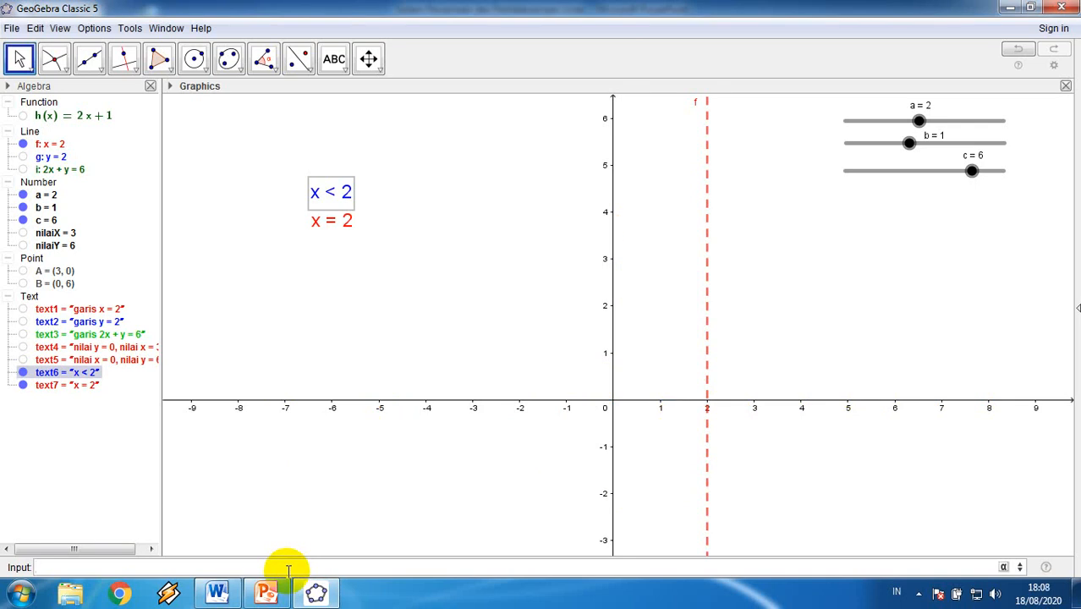
text(x<)
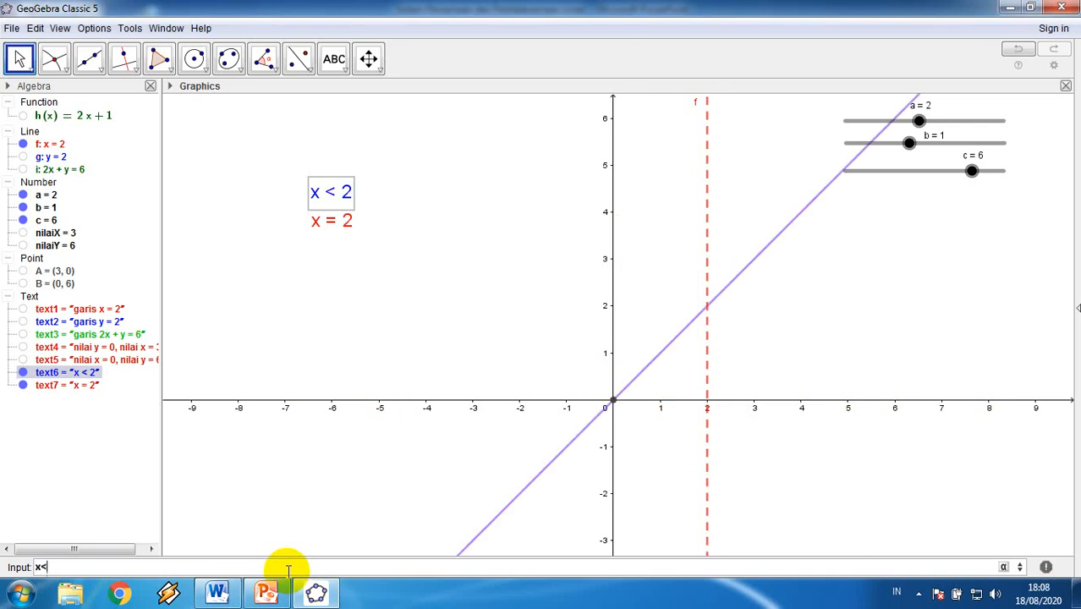
text(2)
key(Return)
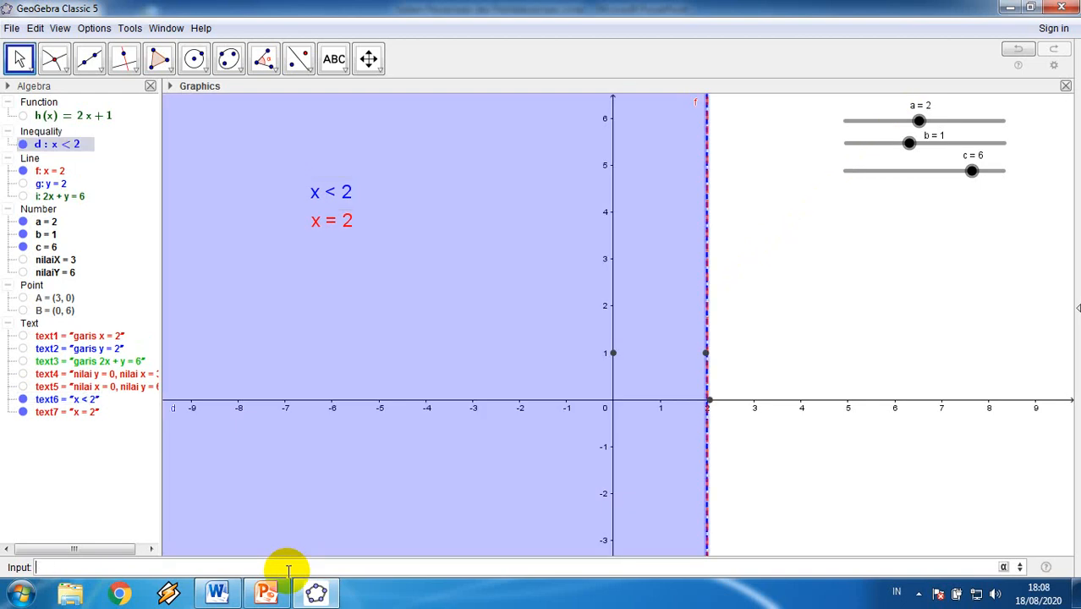
click(868, 277)
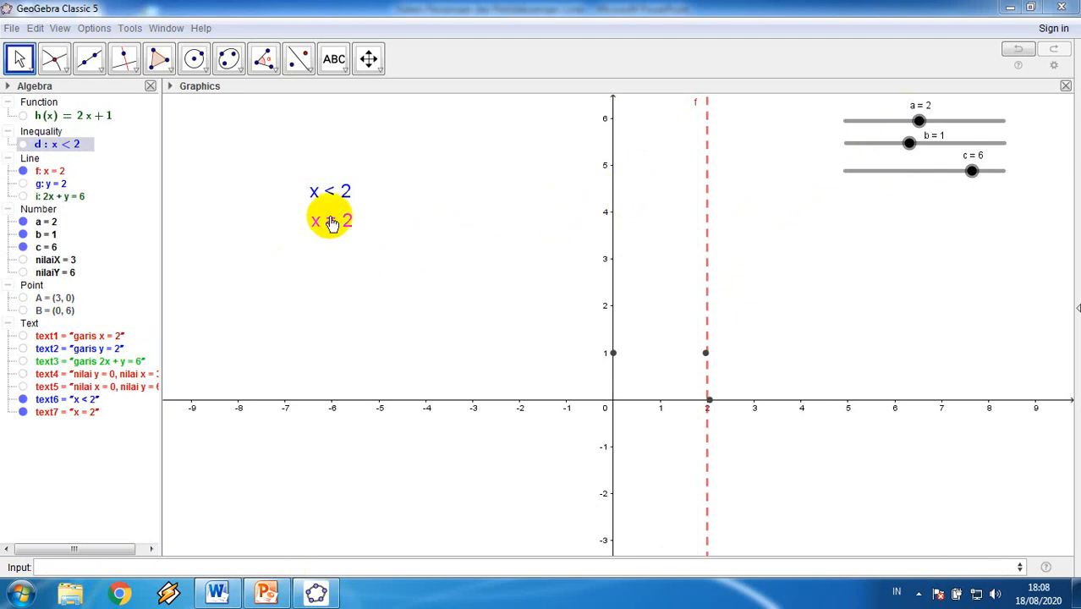
Hide text7 (x = 2) and display inequality d to shade the x < 2 region.
click(23, 412)
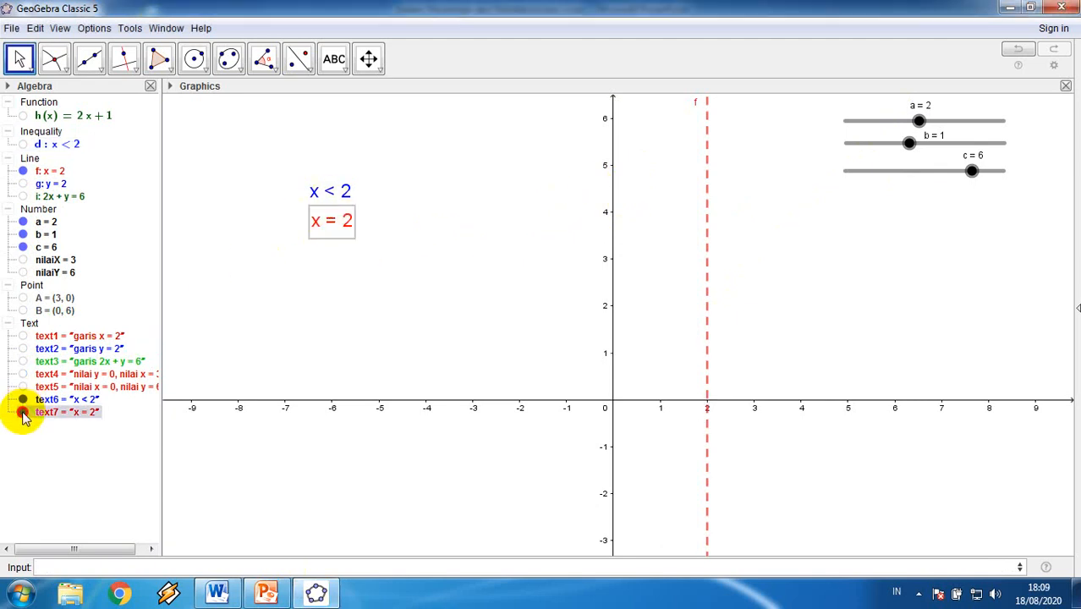
click(23, 412)
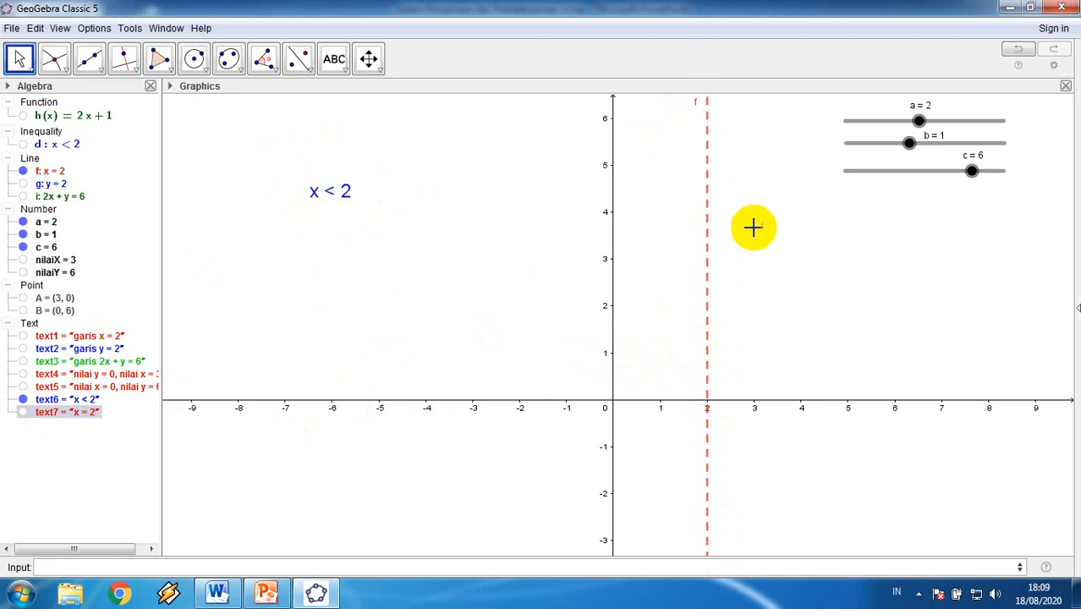
click(23, 145)
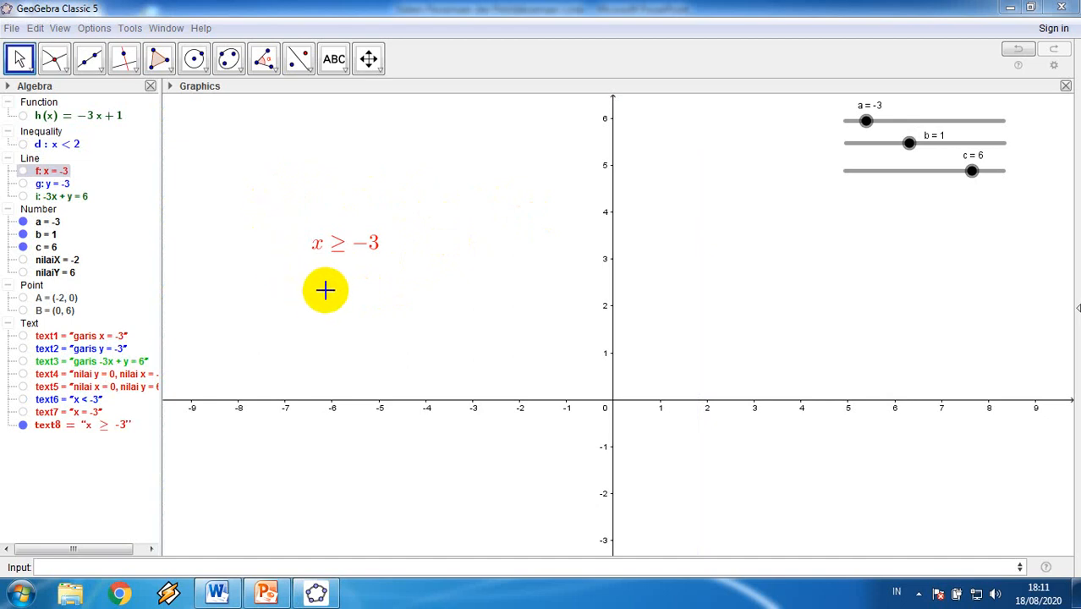
Display text7 (x = -3), move it just below the x ≥ -3 label, and show the boundary line f.
click(22, 411)
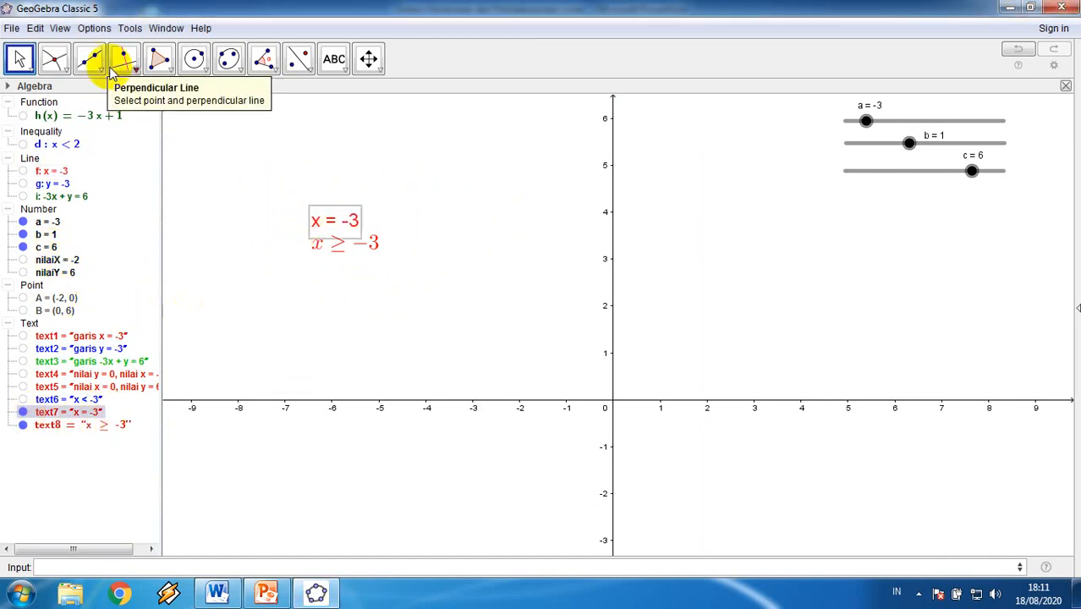
drag(318, 218, 322, 271)
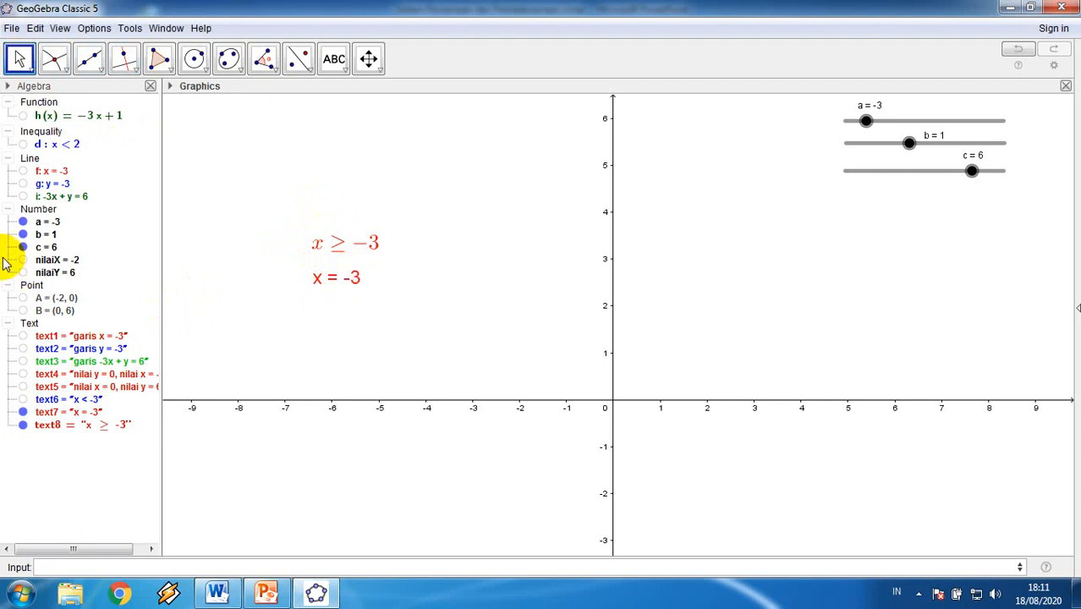
click(24, 172)
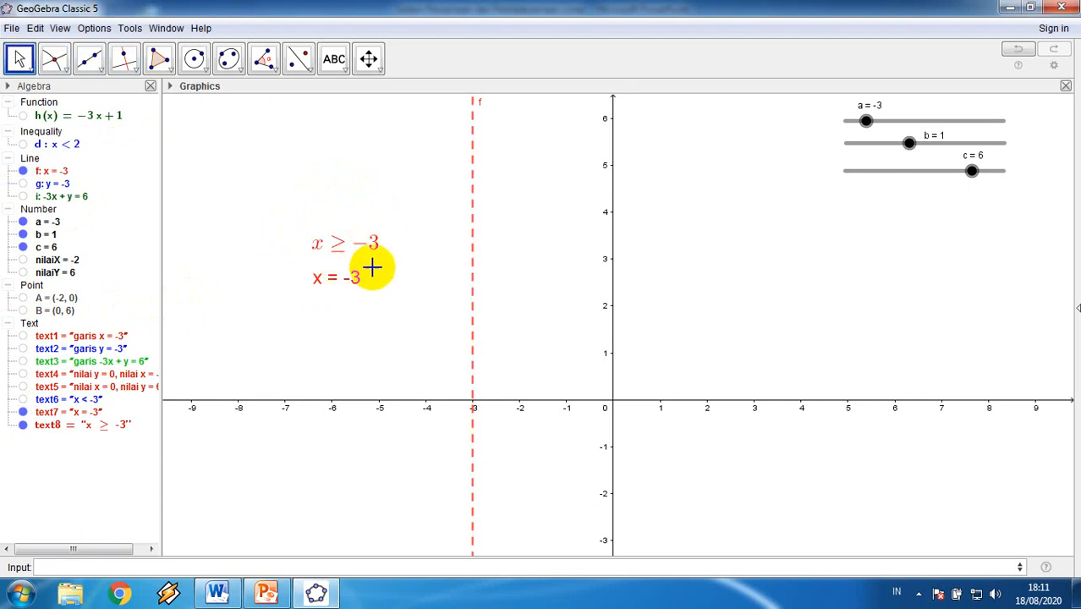
Change the line style of boundary line f (x = -3) from dashed to solid, and close its properties.
right_click(473, 235)
click(510, 449)
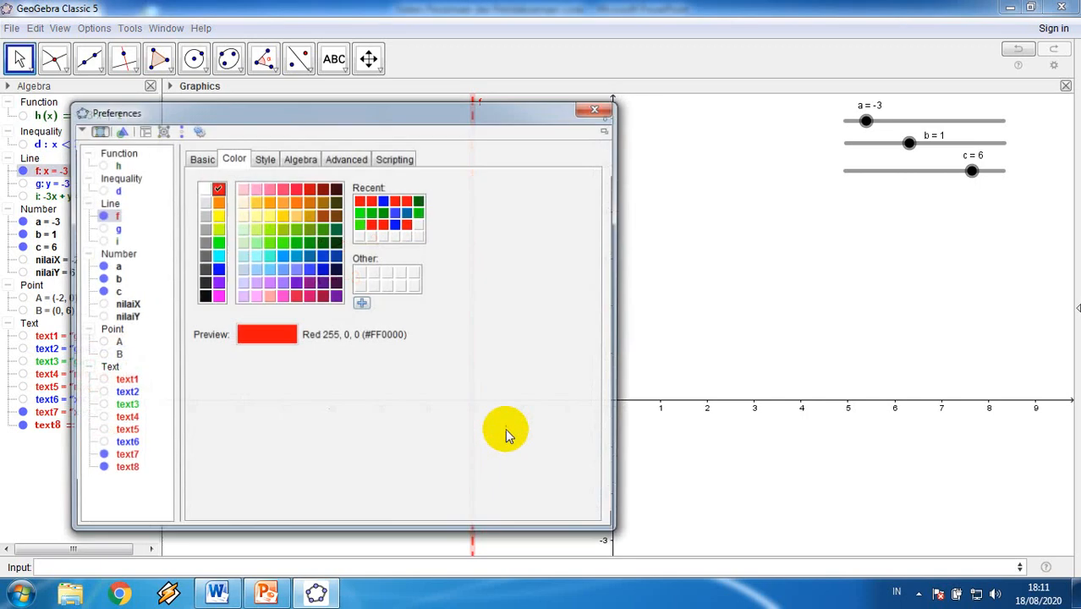
click(263, 158)
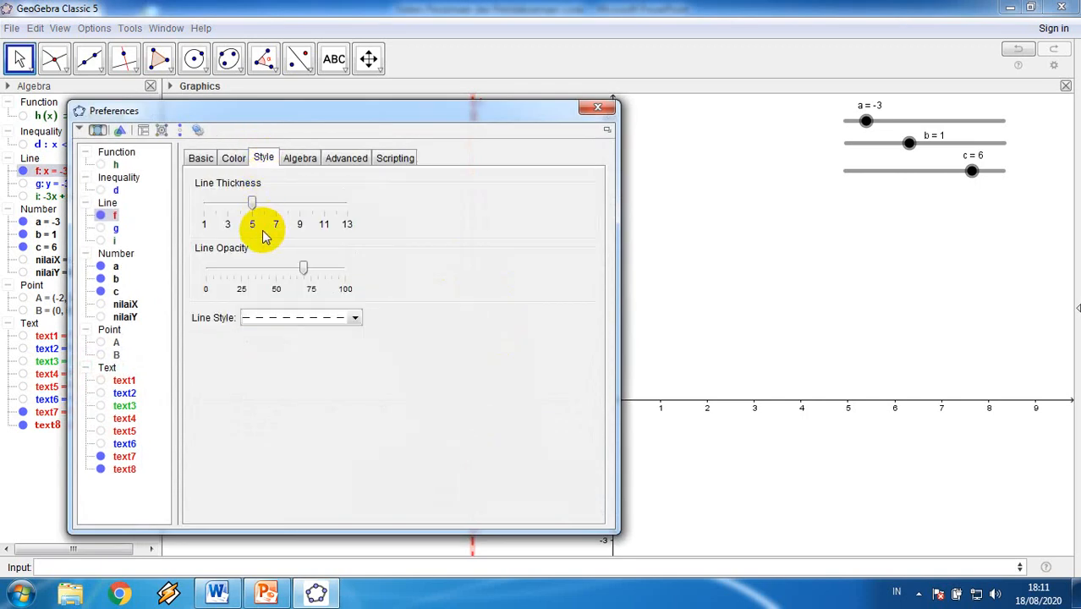
click(284, 318)
click(287, 335)
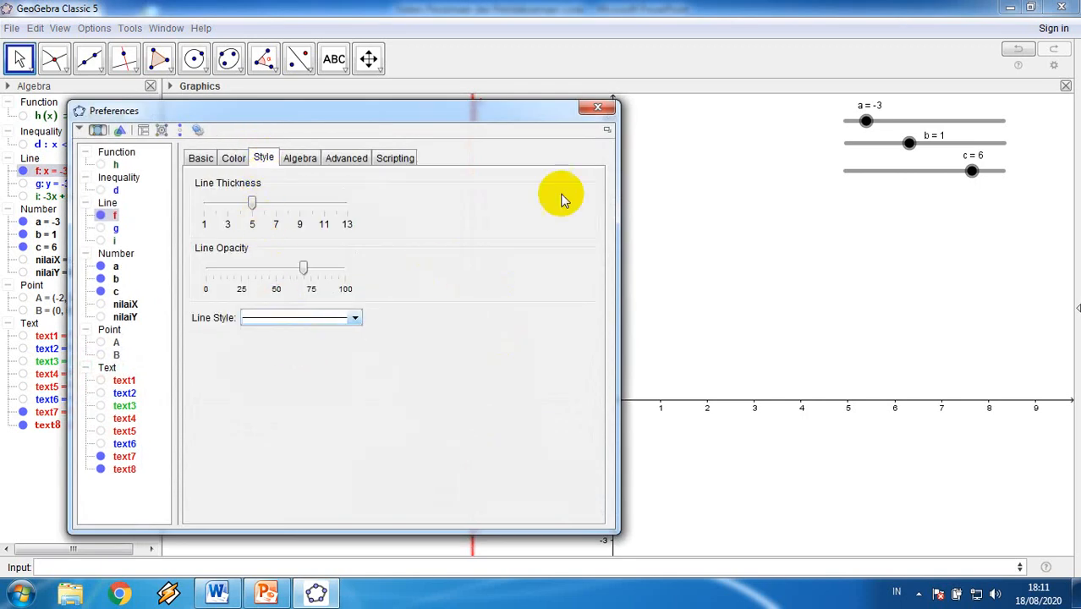
click(595, 107)
click(567, 312)
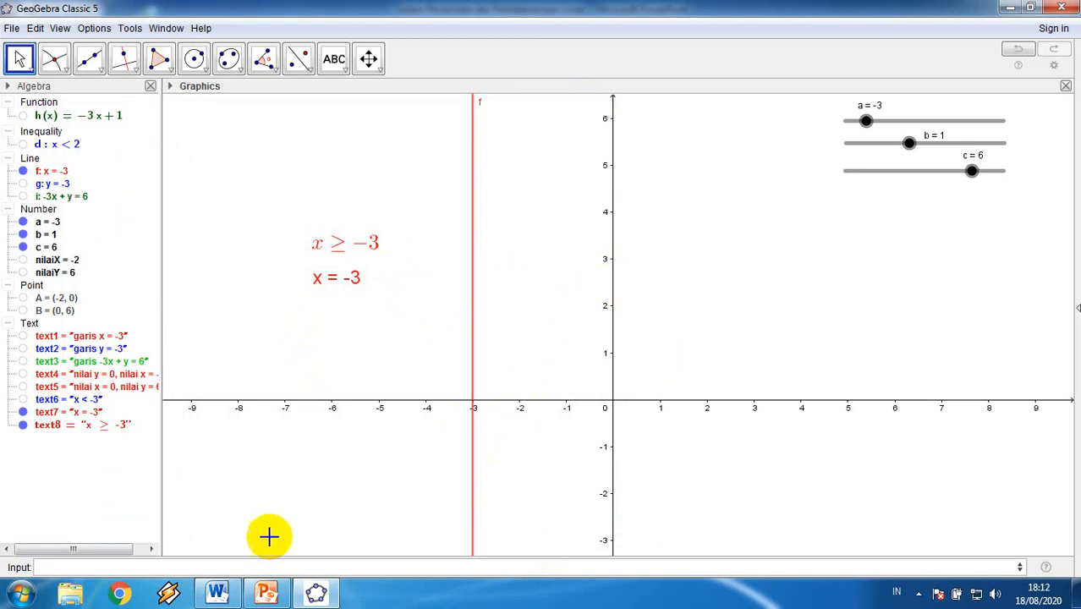
Enter the inequality x ≥ -3 and display its shaded solution region.
click(265, 568)
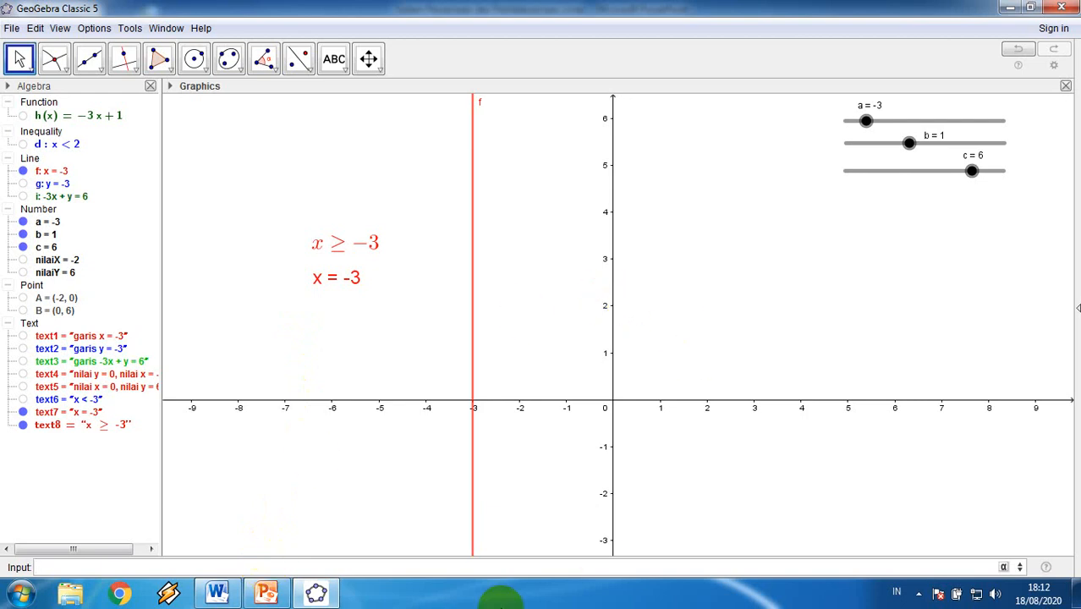
click(24, 160)
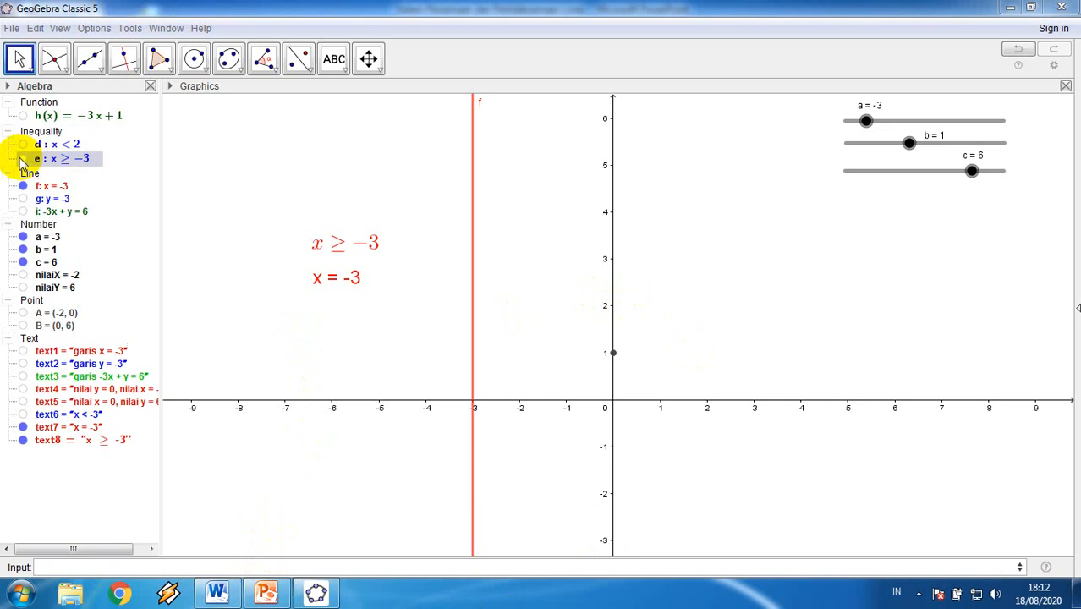
click(22, 160)
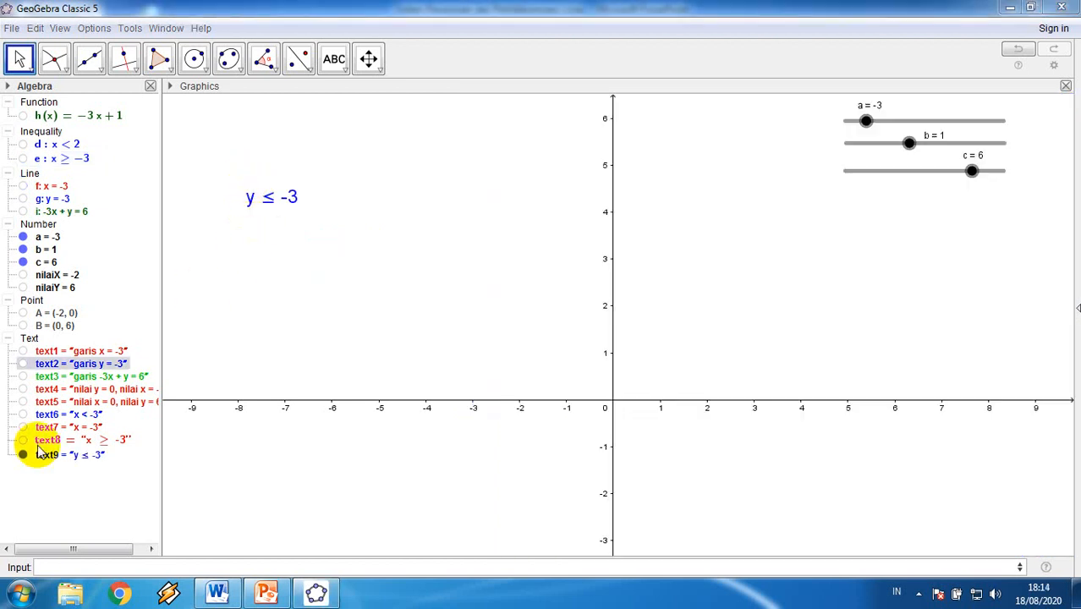
Display the label text2 (garis y = -3) and the boundary line g.
click(22, 363)
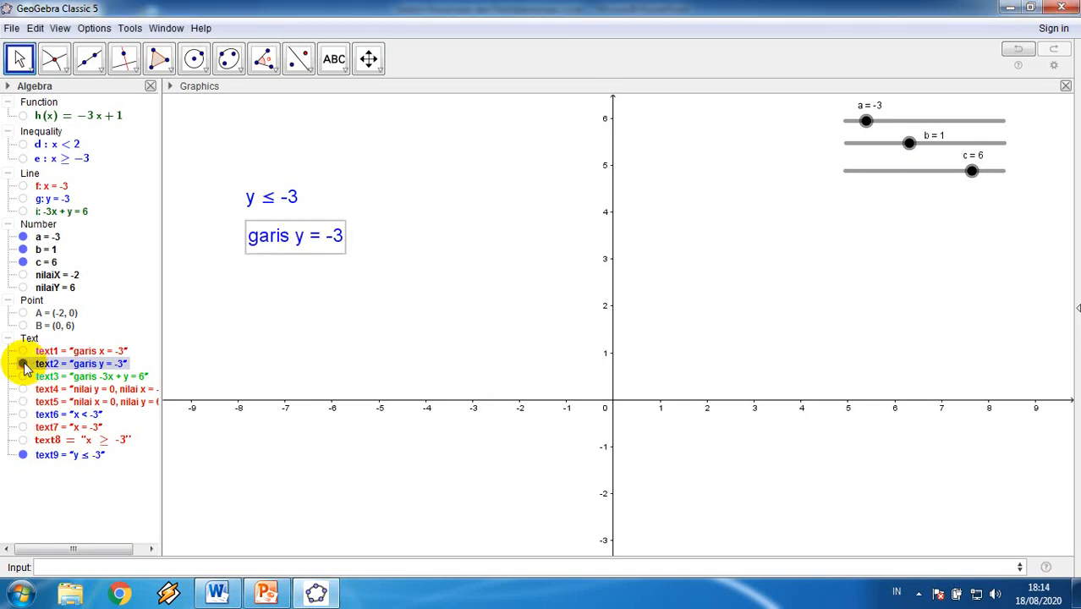
click(23, 199)
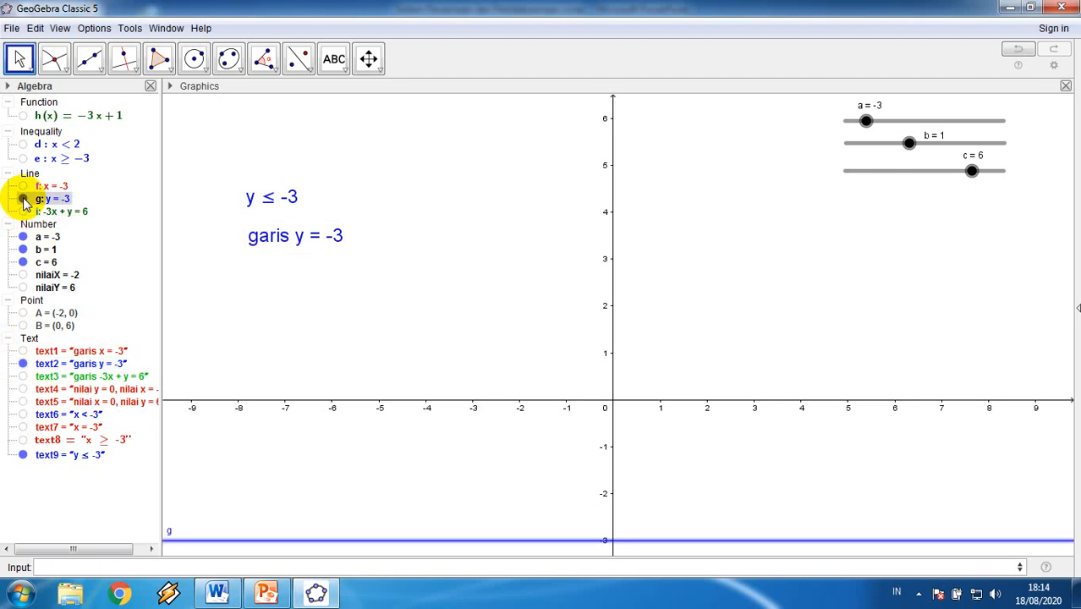
drag(663, 343, 681, 305)
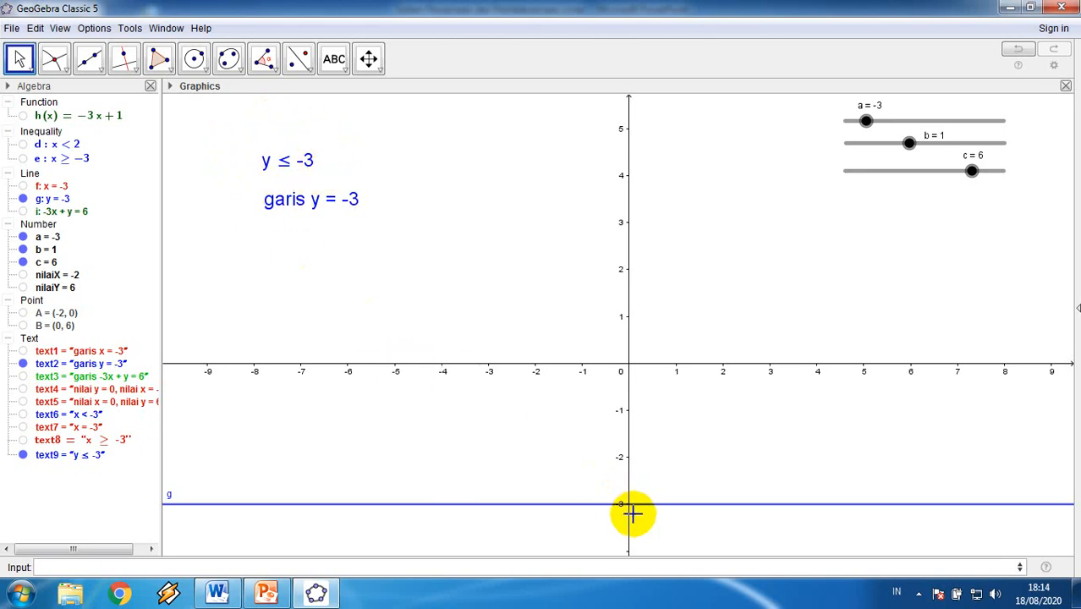
drag(668, 426, 672, 398)
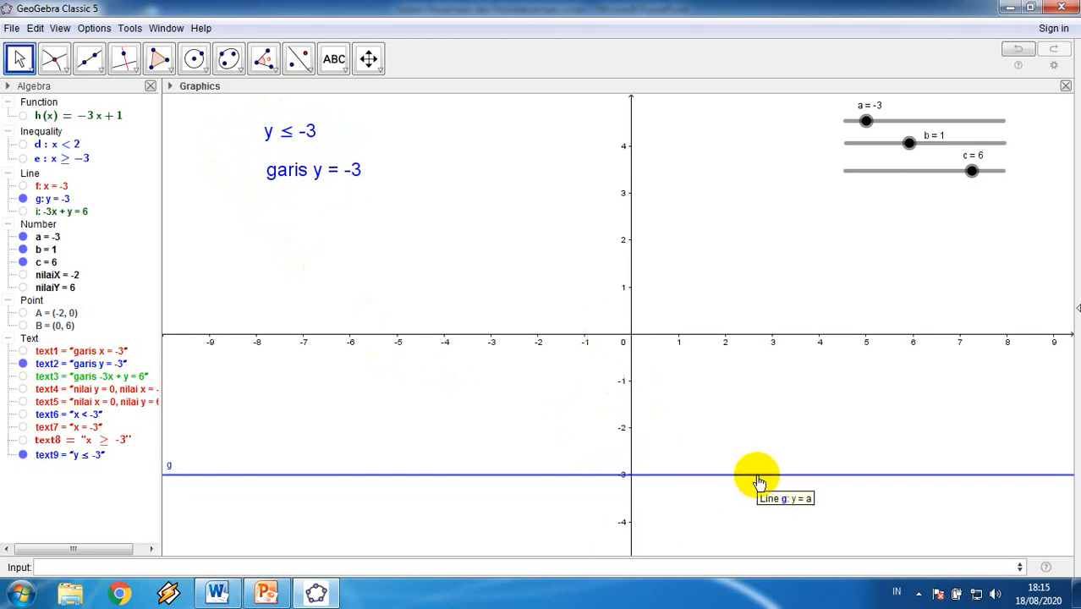
drag(752, 464, 733, 415)
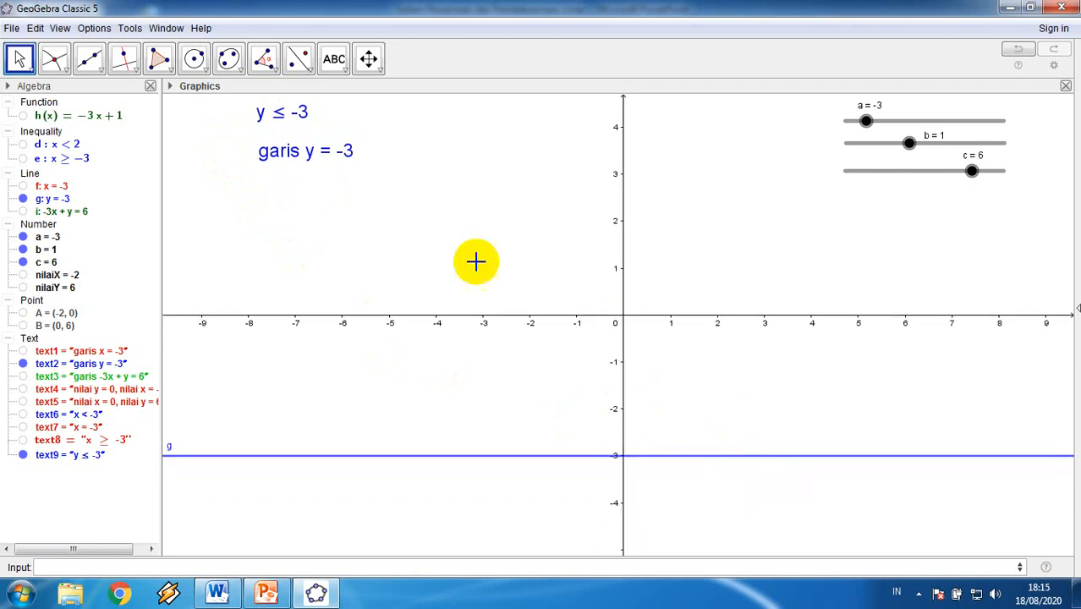
Move the labels garis y = -3 and y ≤ -3 lower, and display inequality j to shade y ≤ -3.
drag(309, 153, 312, 194)
click(289, 116)
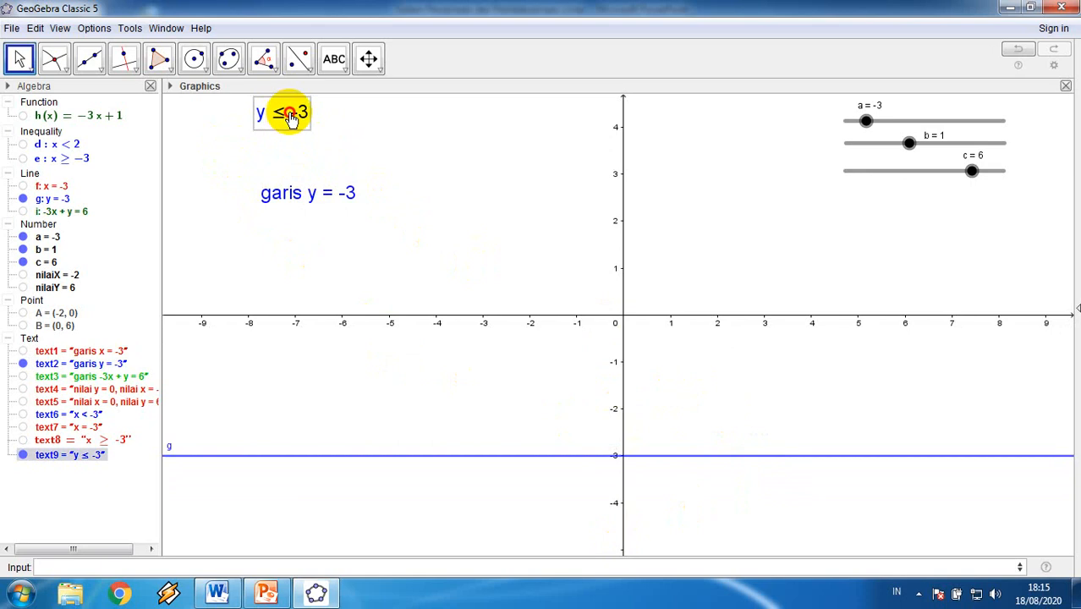
drag(289, 116, 291, 157)
key(Escape)
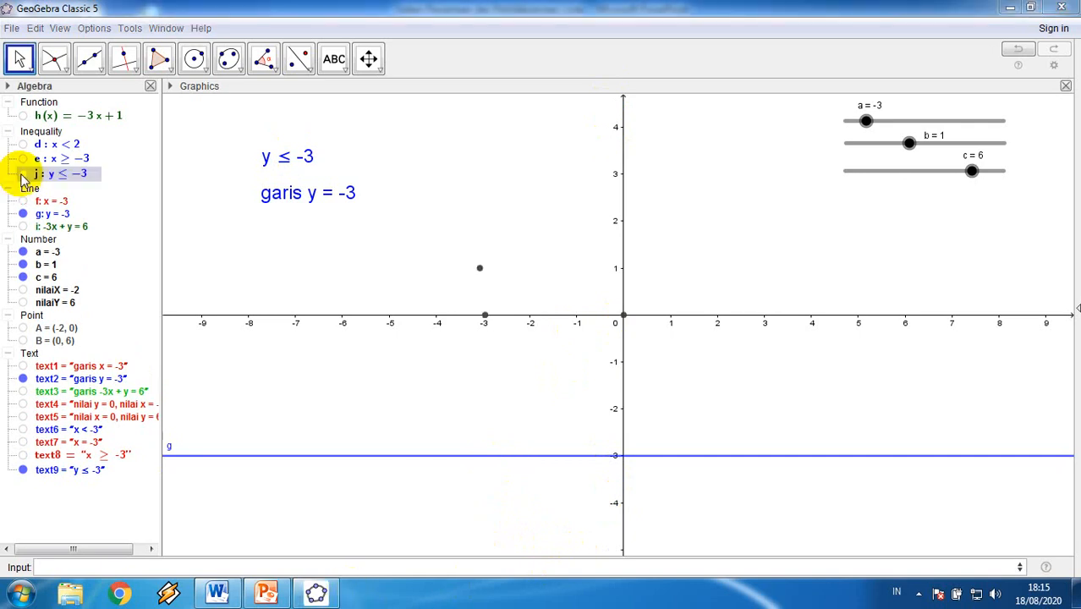
click(23, 175)
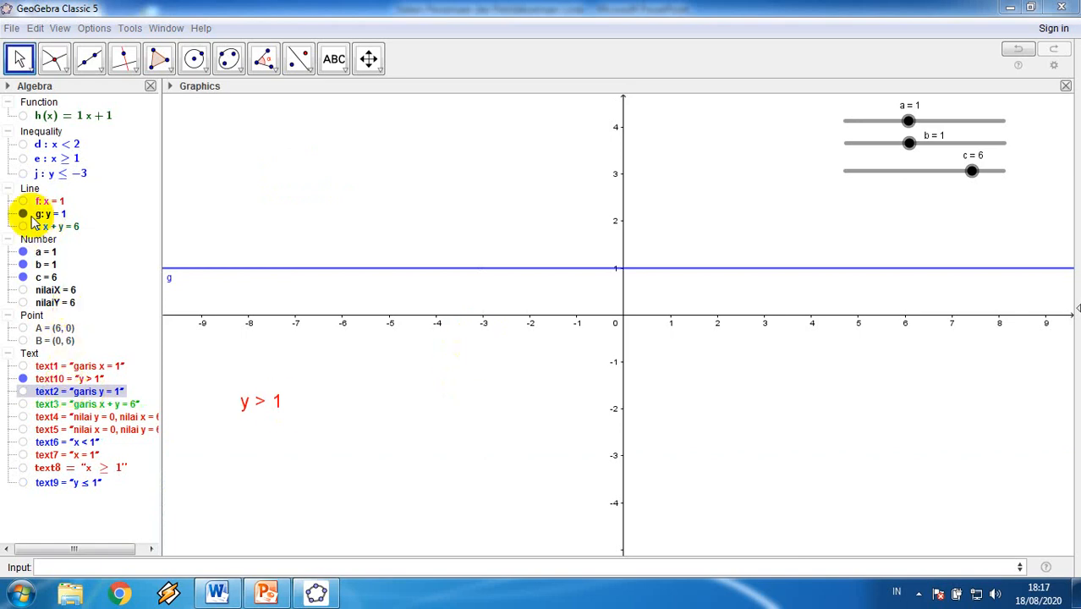
Hide line g, display the label text2 (garis y = 1) below y > 1, and show line g again.
click(23, 214)
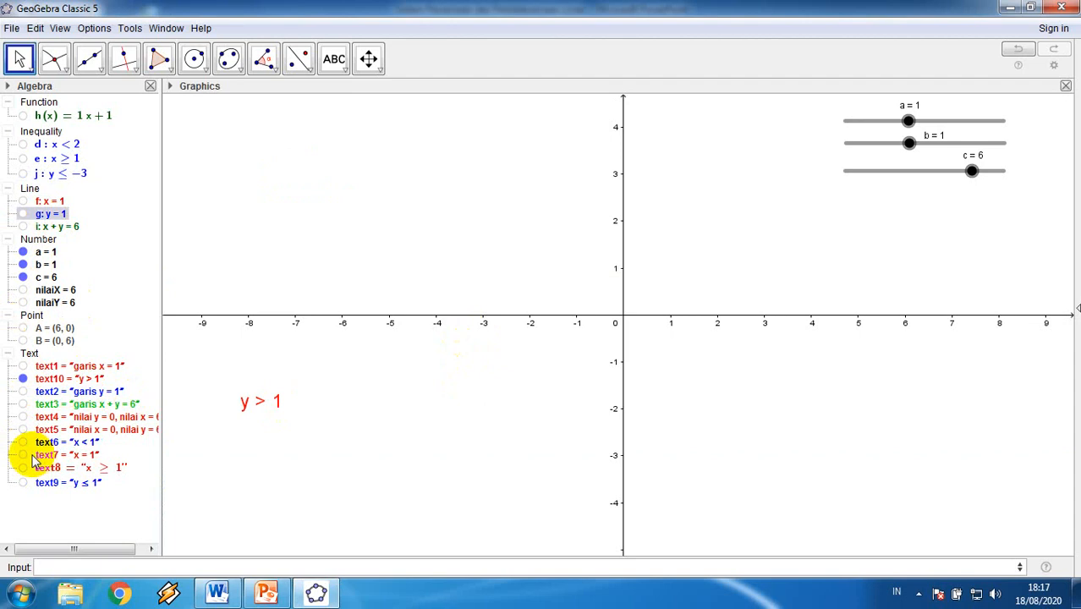
click(27, 392)
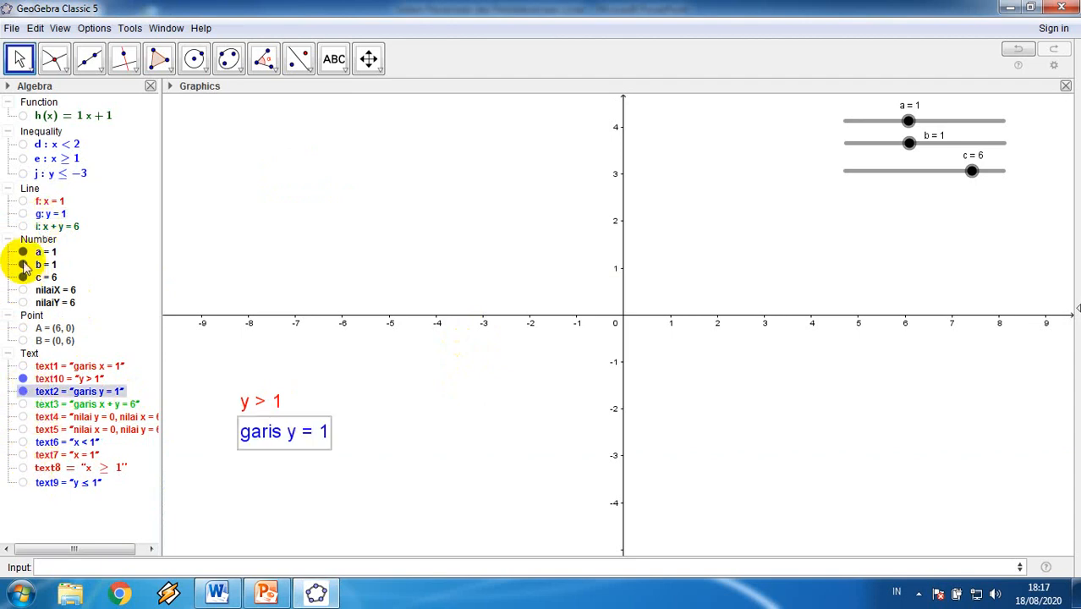
click(24, 215)
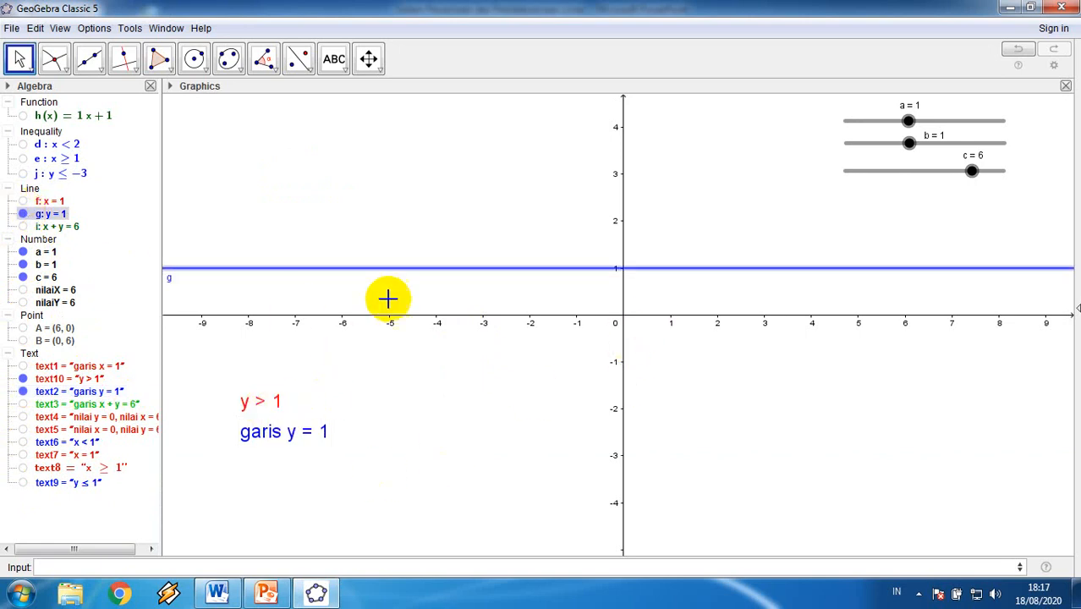
Set the line style of boundary line g (y = 1) to long dashes, and close its properties.
right_click(407, 273)
click(441, 483)
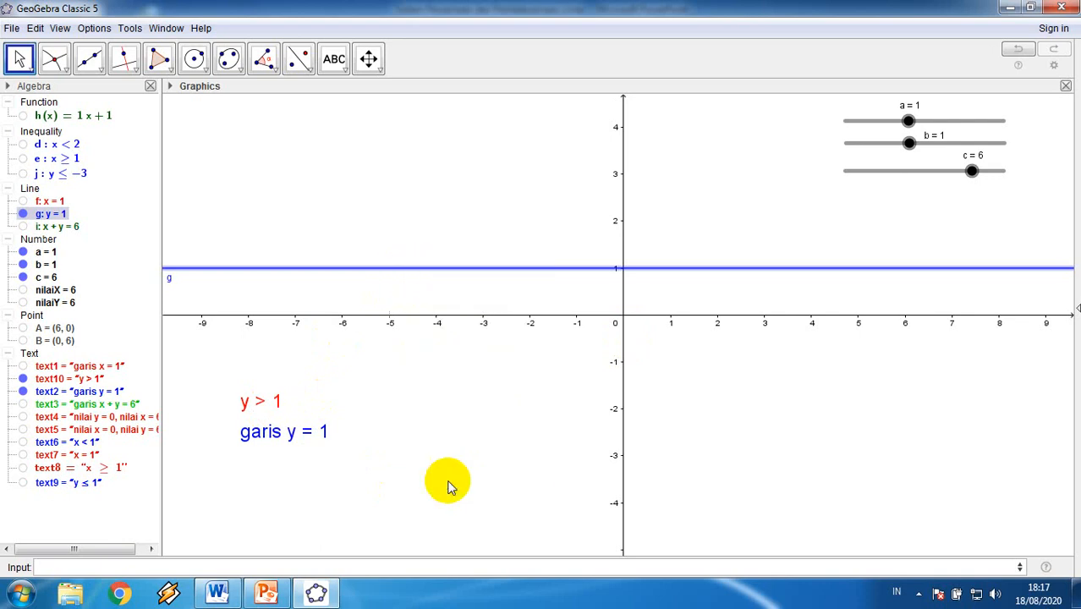
click(233, 158)
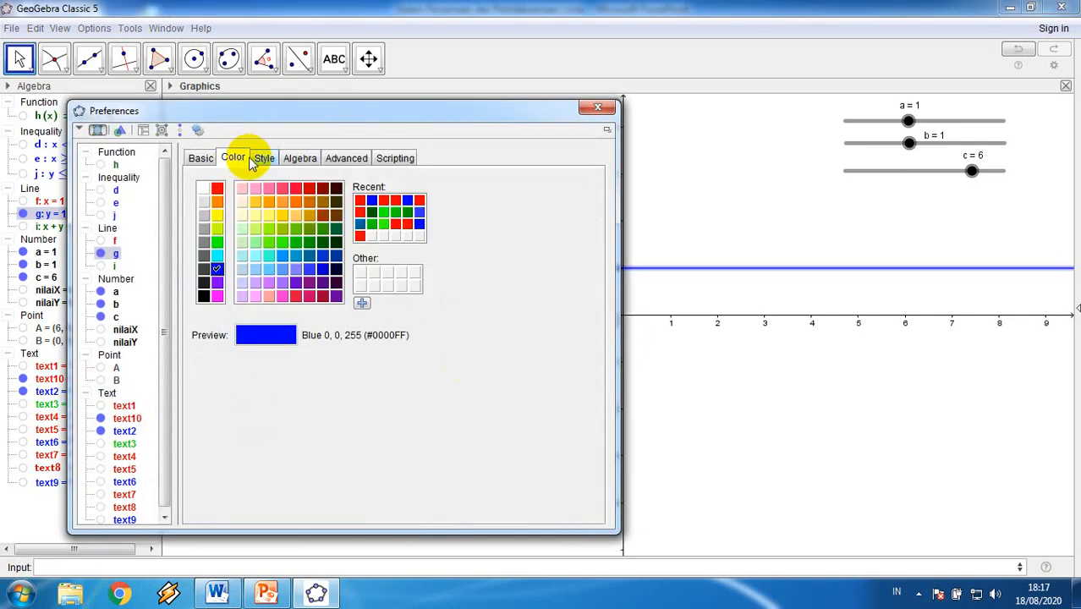
click(263, 158)
click(261, 315)
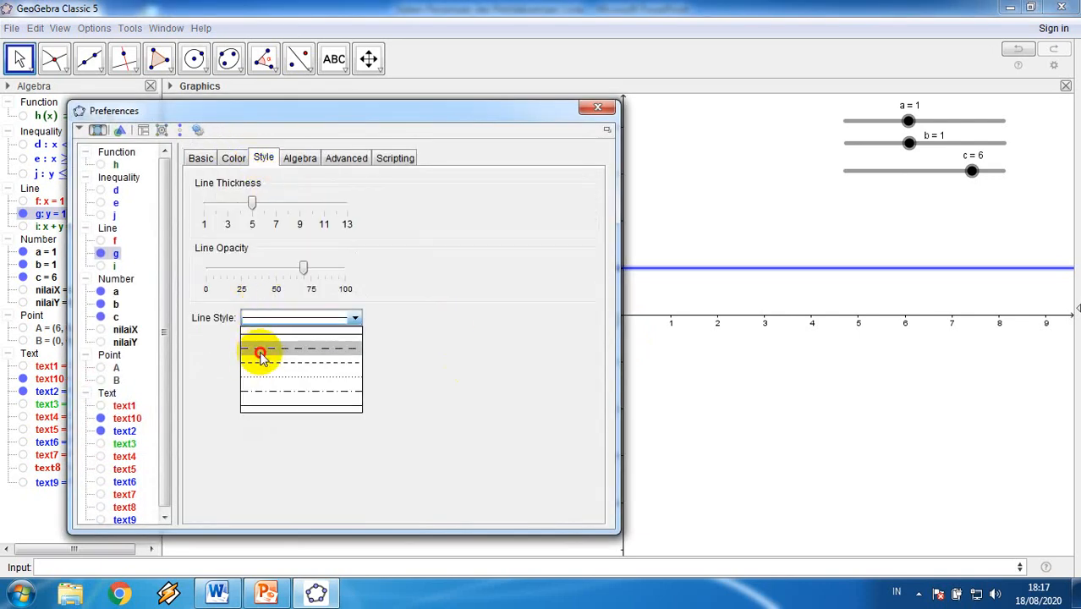
click(260, 353)
click(597, 106)
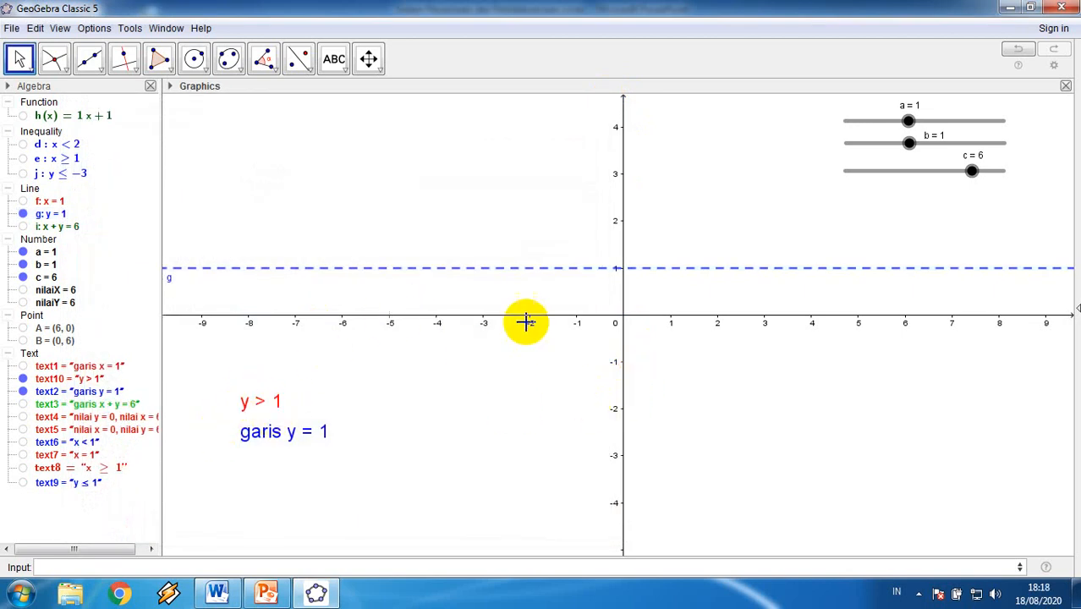
Enter the inequality y>1 and display its shaded solution region.
click(379, 565)
text(y>1)
key(Return)
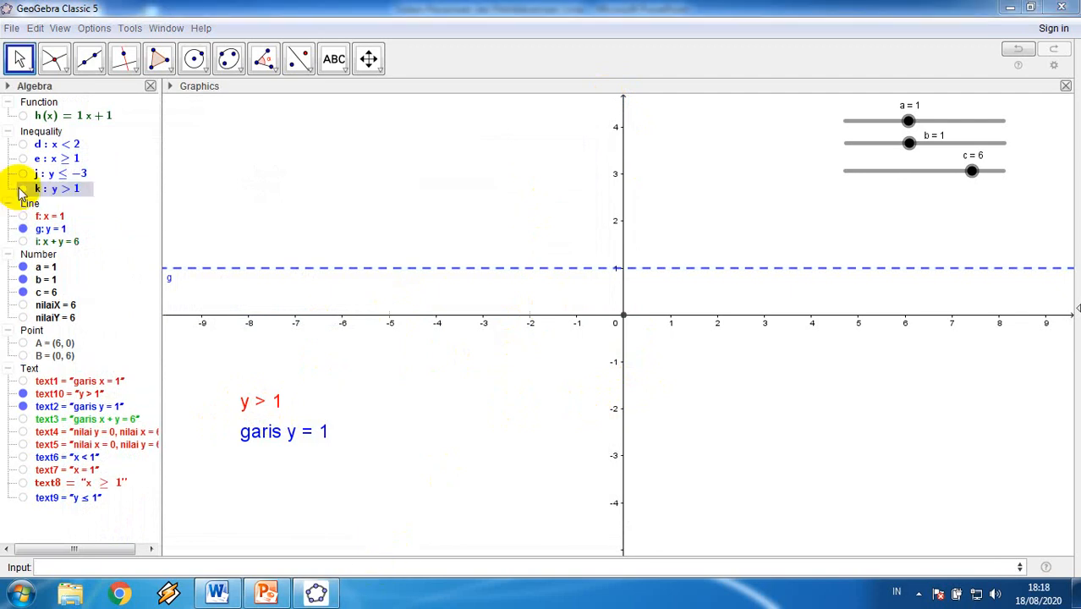
click(22, 188)
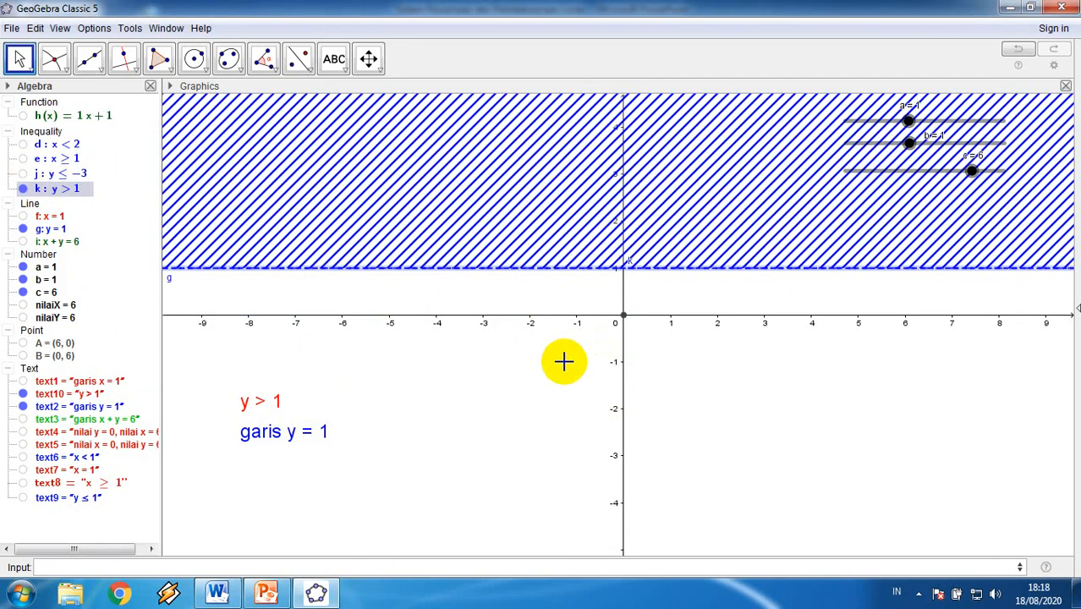
drag(555, 353, 551, 385)
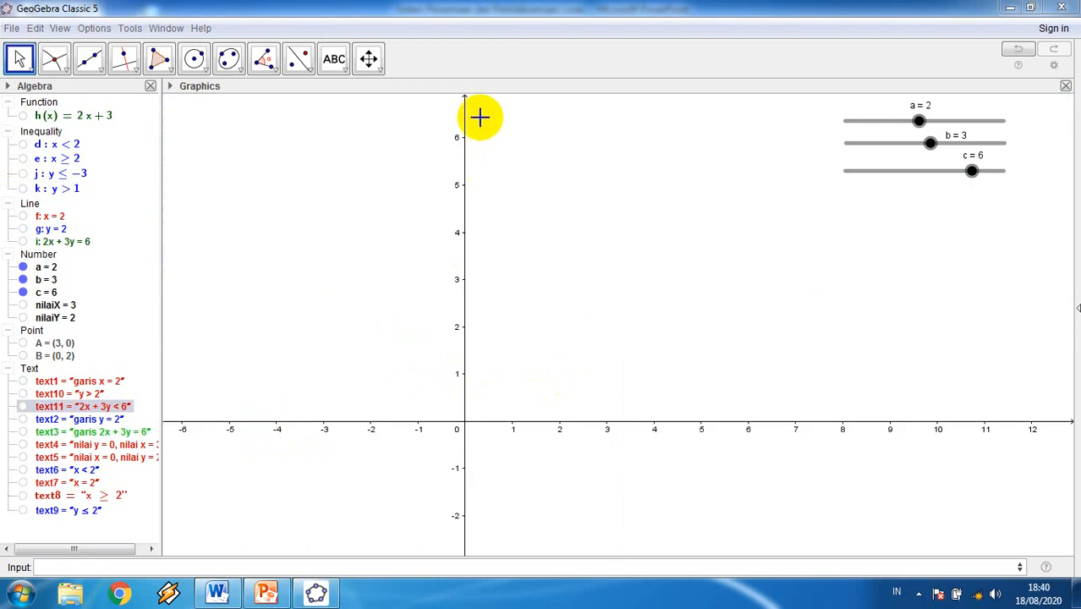
Display the labels text11 (2x + 3y < 6) and text3 (garis 2x + 3y = 6), widening the Algebra view slightly.
click(24, 408)
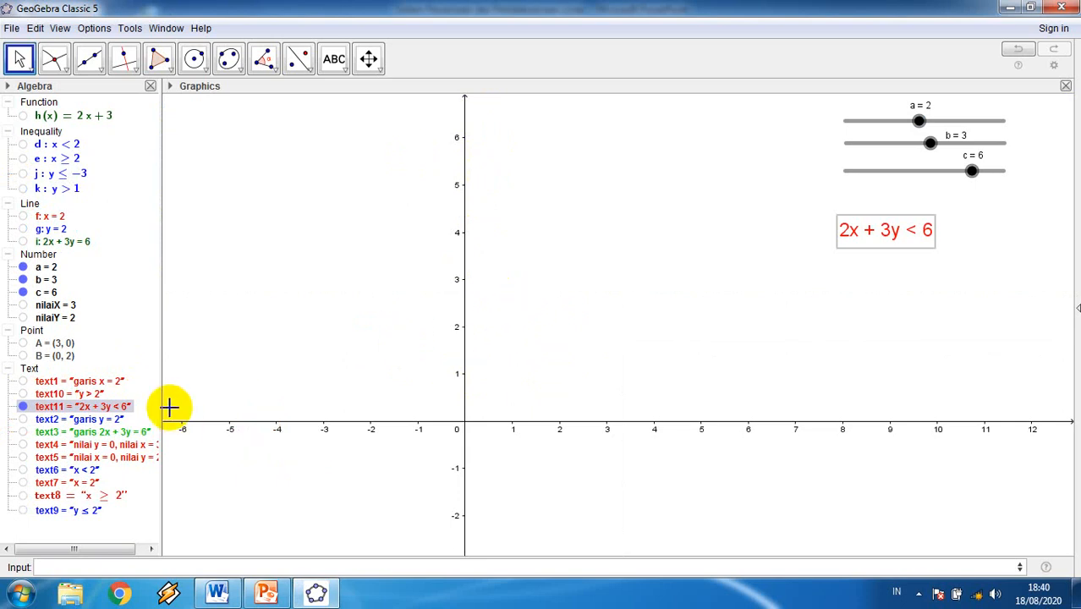
drag(162, 380, 170, 378)
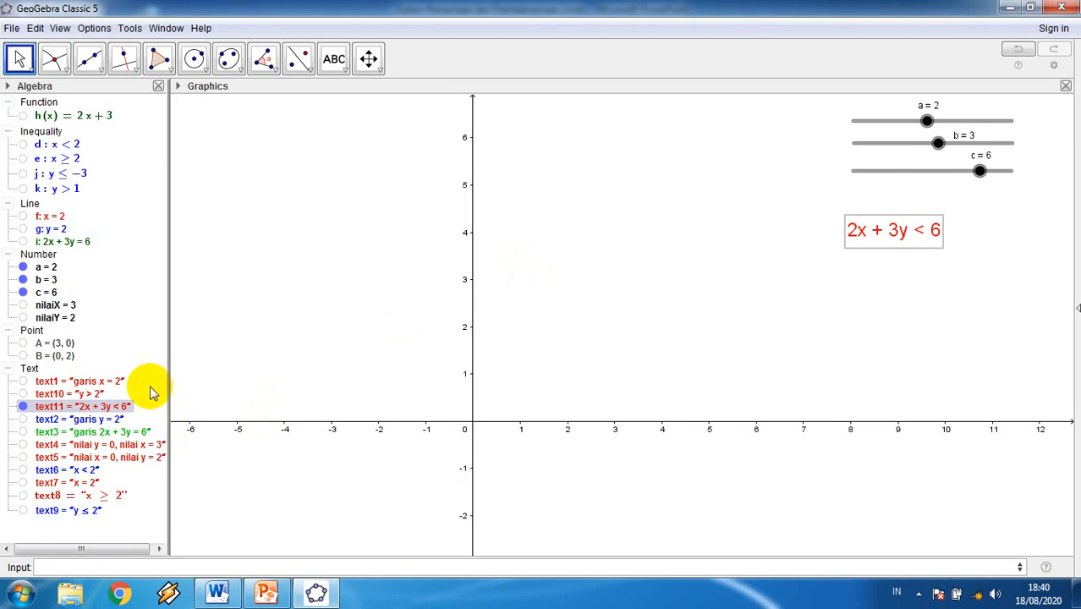
click(23, 431)
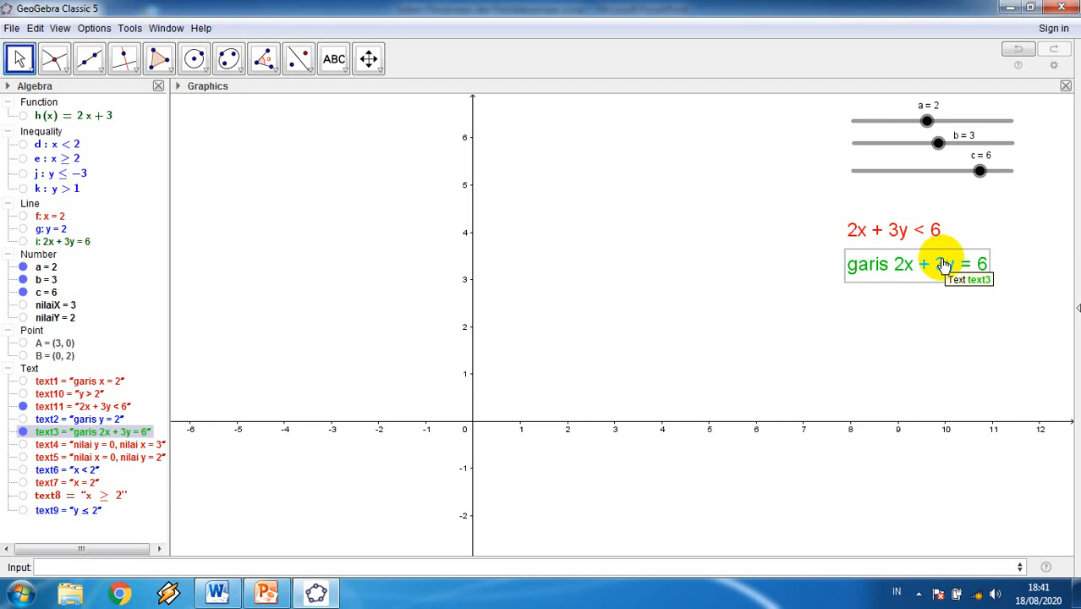
Display both axis intercepts of 2x + 3y = 6: text4 with point A (3, 0), and text5 with point B (0, 2).
click(23, 444)
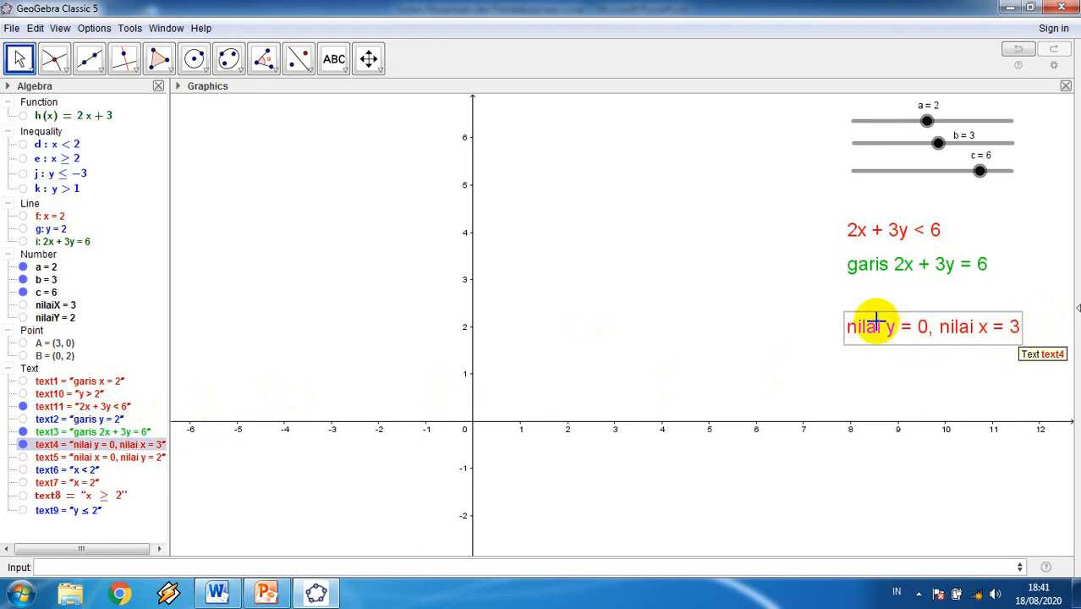
click(23, 342)
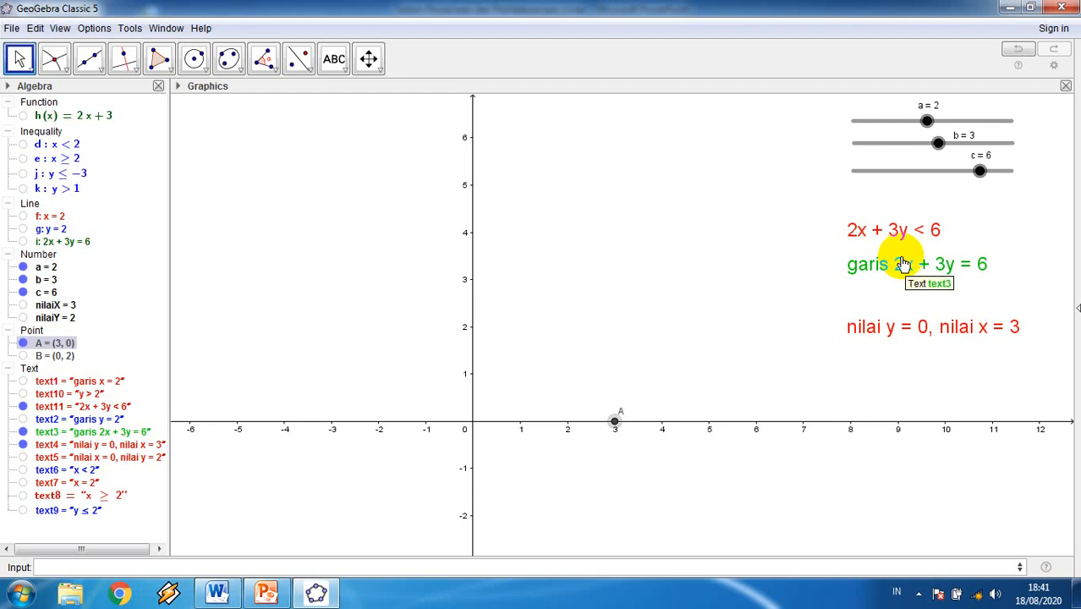
click(23, 458)
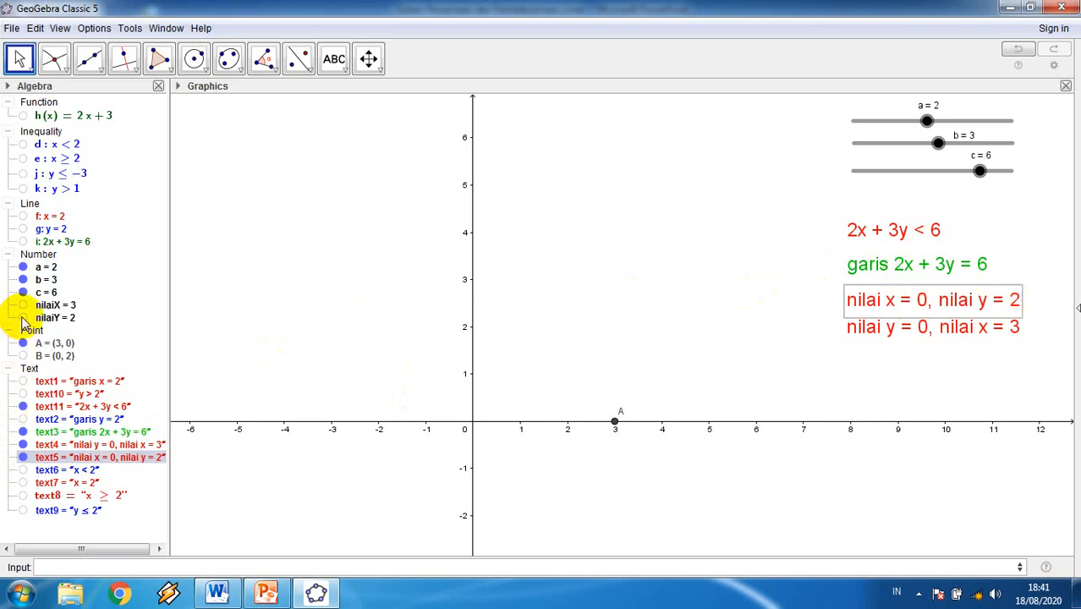
click(22, 355)
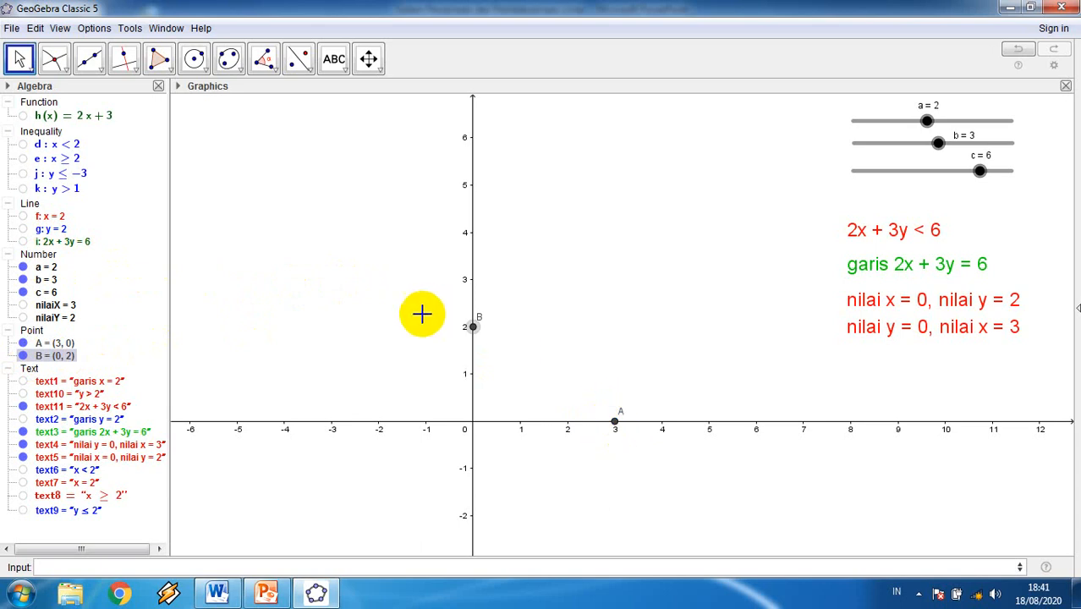
Display line i (2x + 3y = 6), set its line style to long dashes, and close its properties.
click(23, 242)
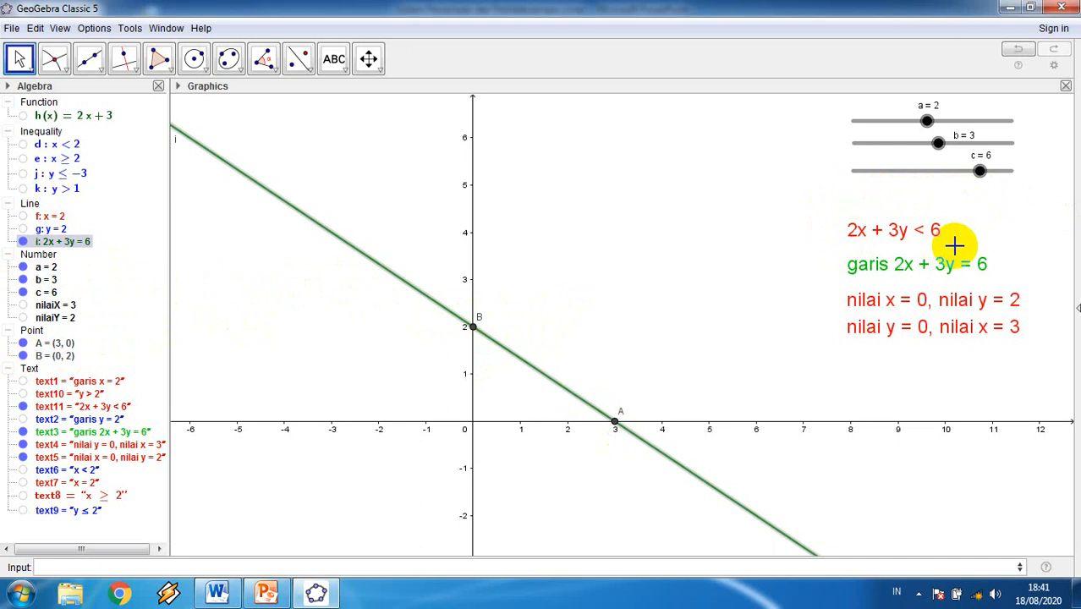
right_click(370, 259)
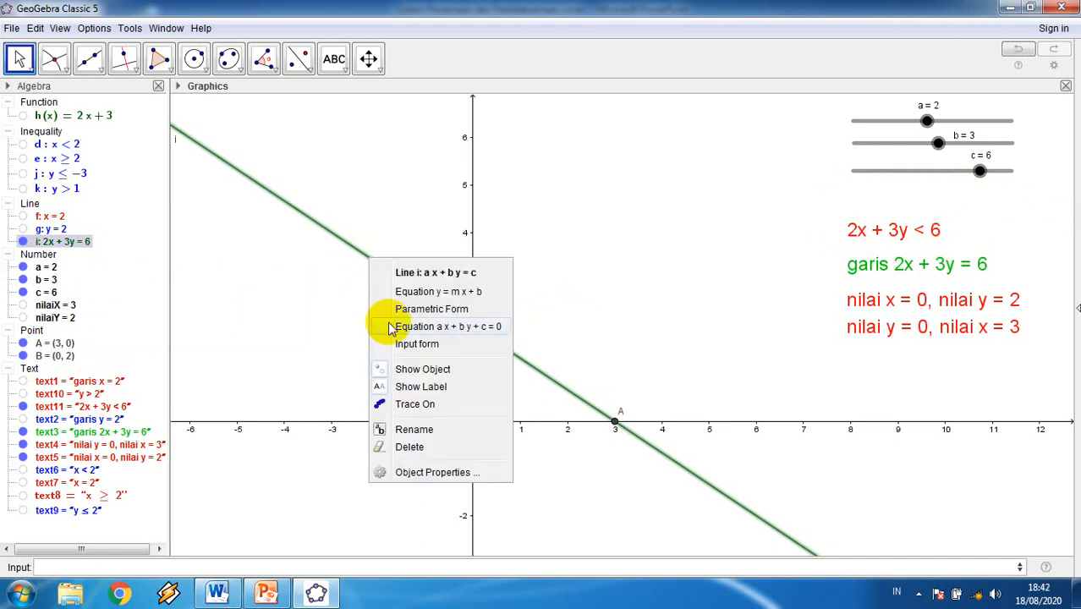
click(415, 473)
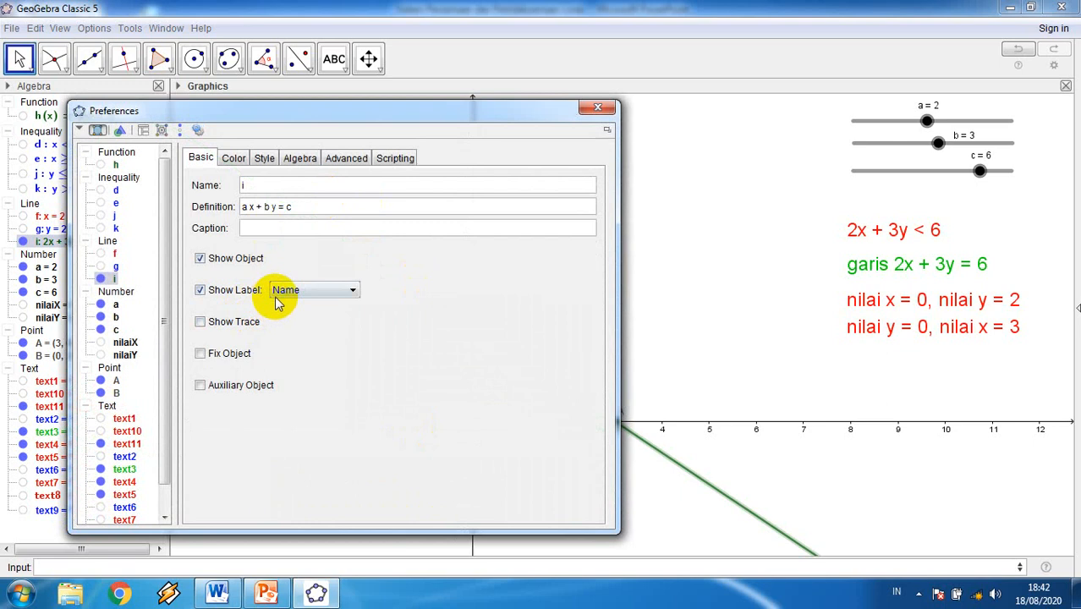
click(264, 160)
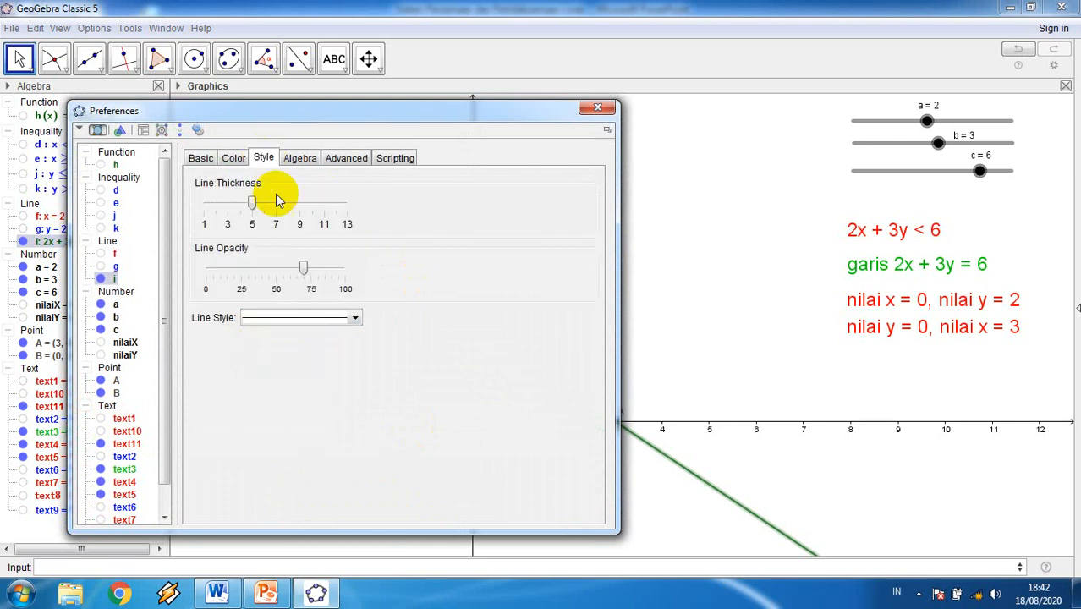
click(287, 318)
click(286, 351)
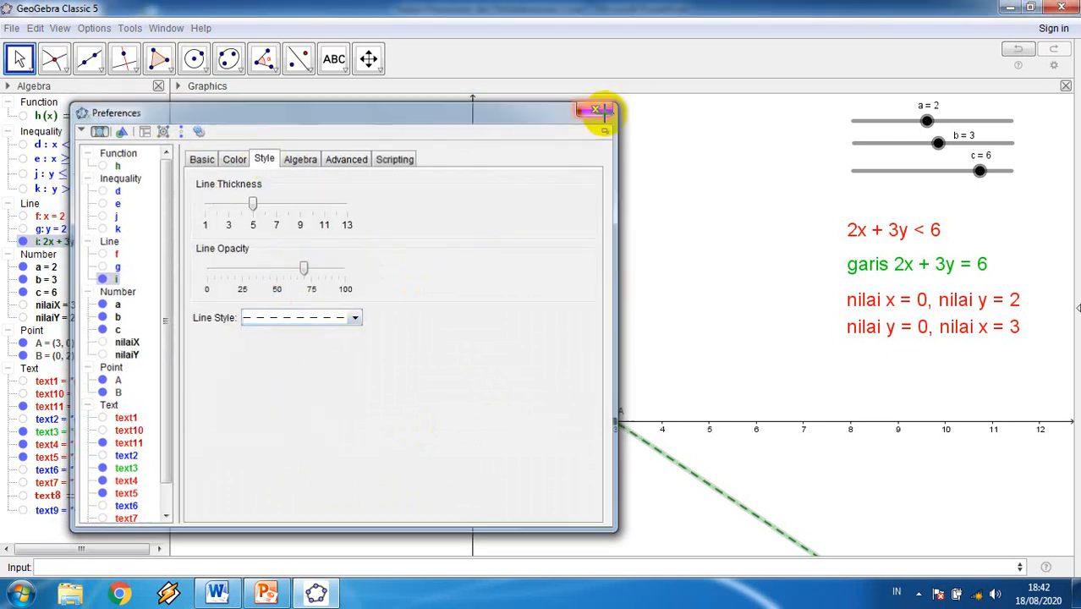
click(597, 107)
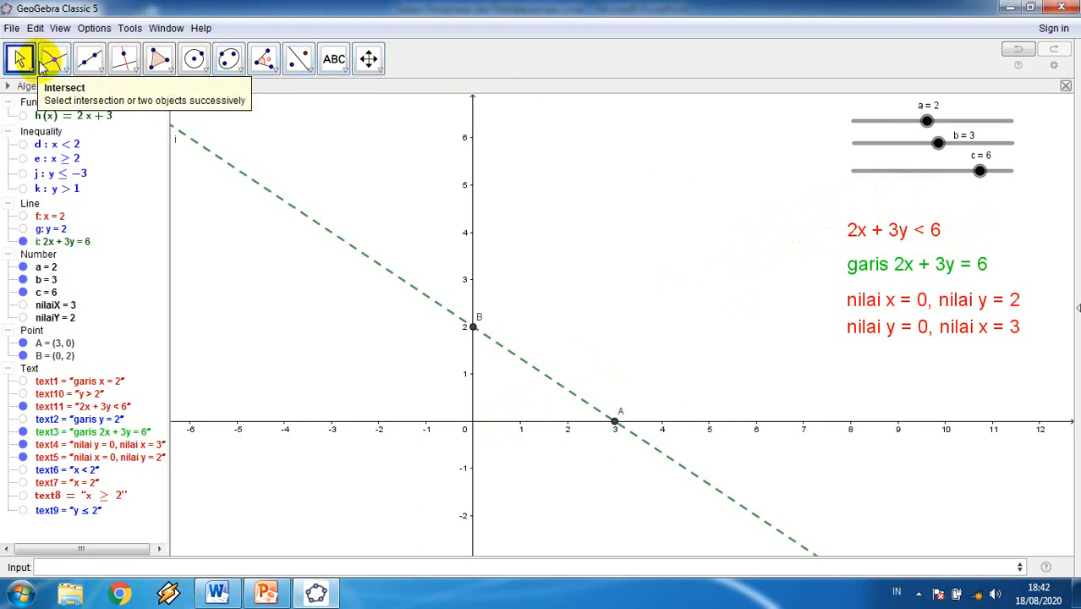
Place a test point at the origin (0, 0) with the Point tool.
click(51, 59)
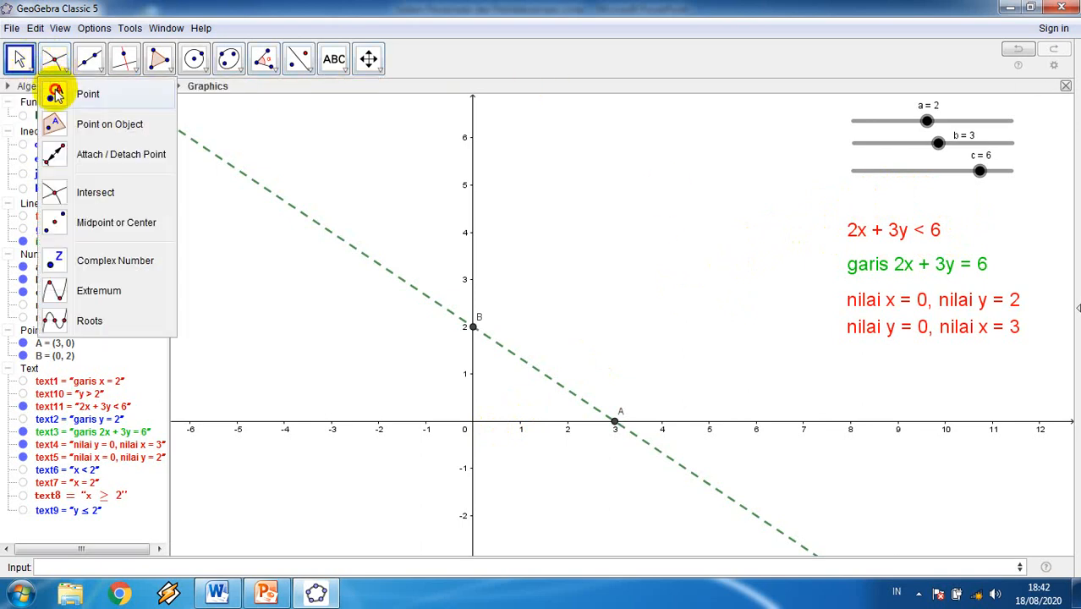
click(54, 95)
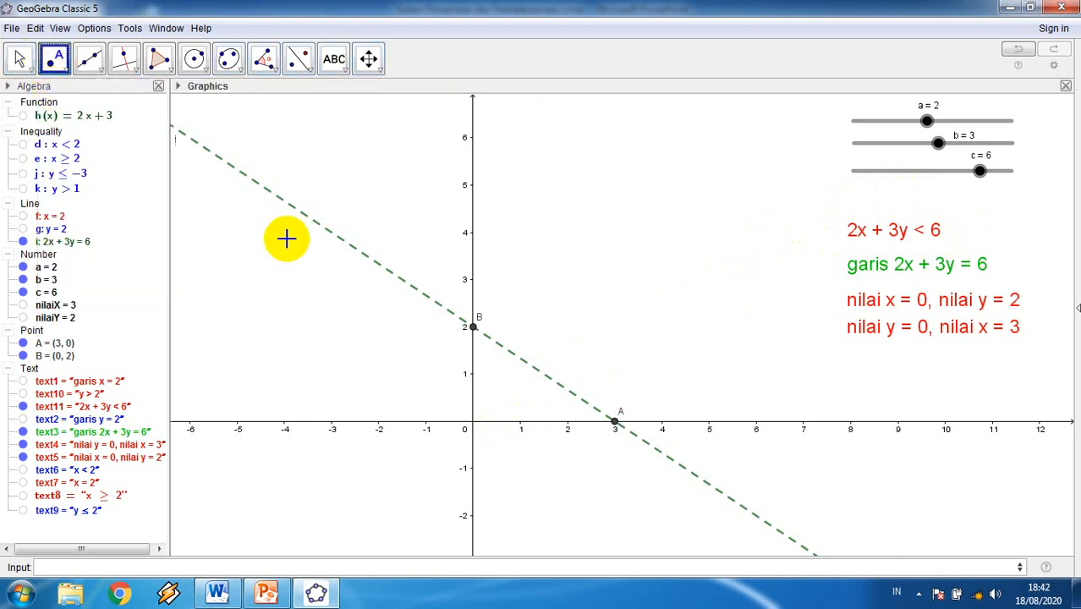
click(473, 422)
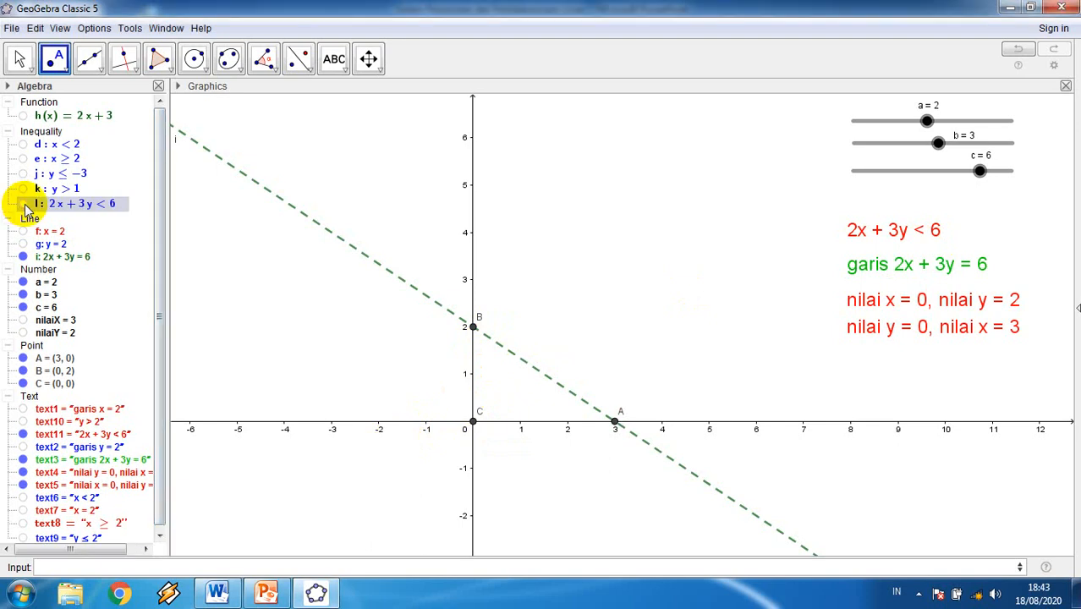
Display the shaded region of inequality l (2x + 3y < 6) and set its colour to green (0, 255, 0).
click(23, 204)
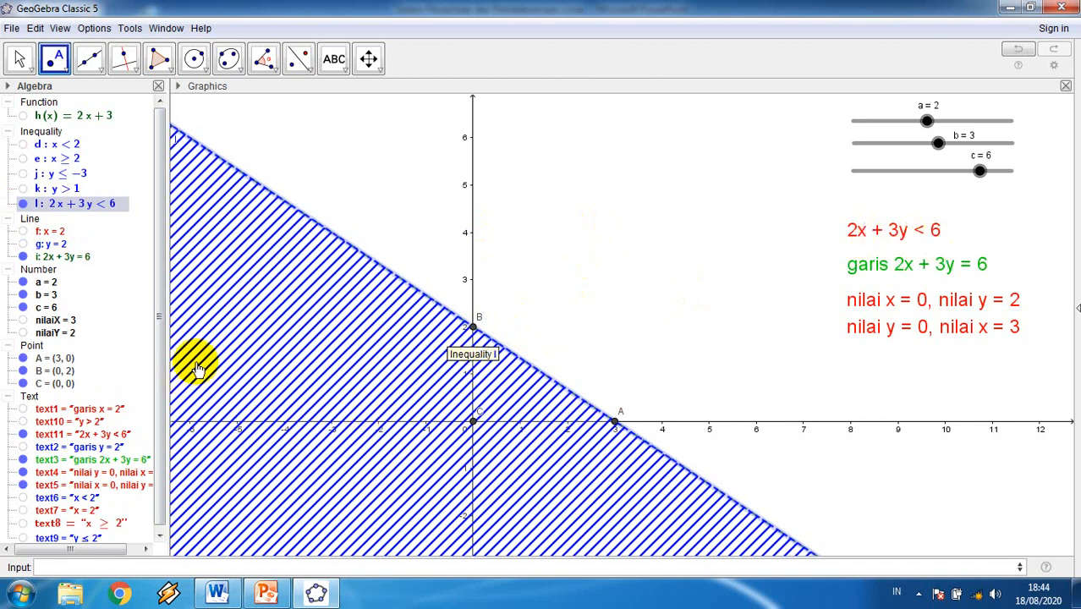
right_click(267, 329)
click(296, 450)
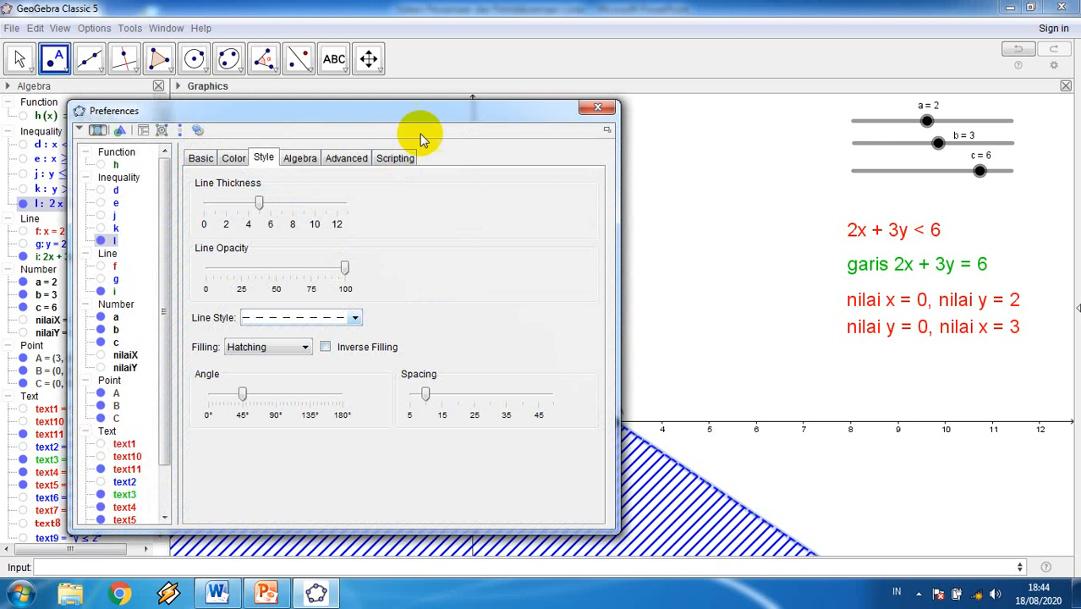
click(234, 158)
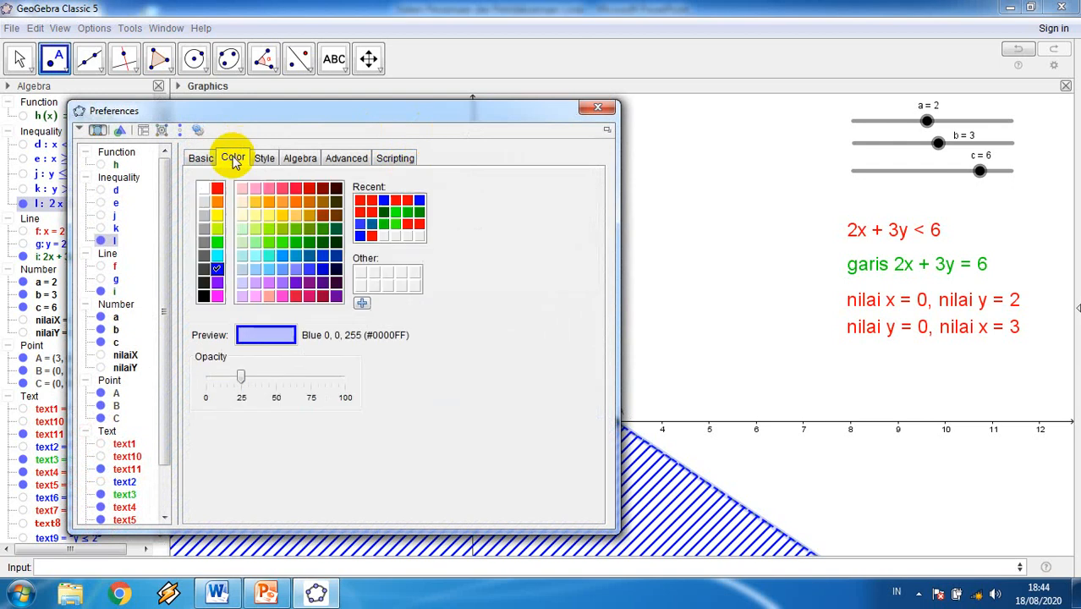
click(217, 243)
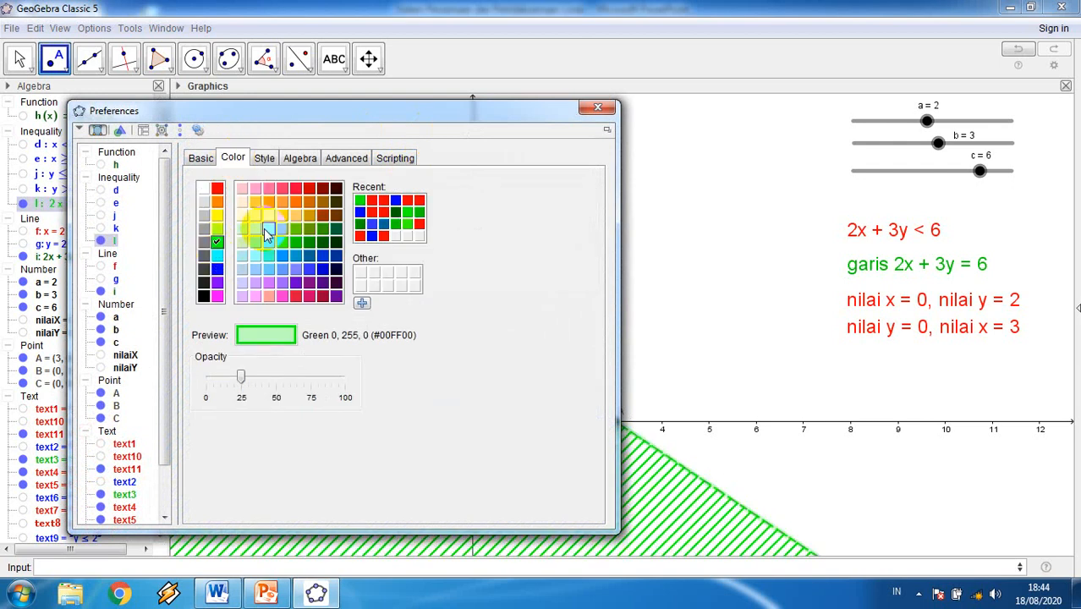
click(596, 110)
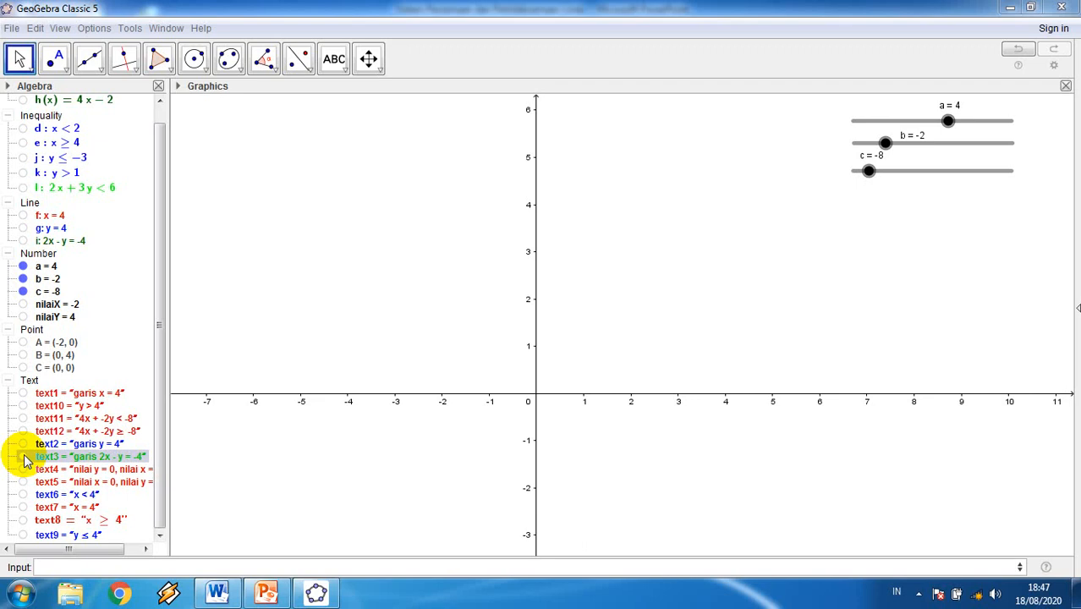
Display the labels text12 (4x + -2y ≥ -8) and text13 (garis 4x + -2y = -8).
click(24, 457)
click(24, 457)
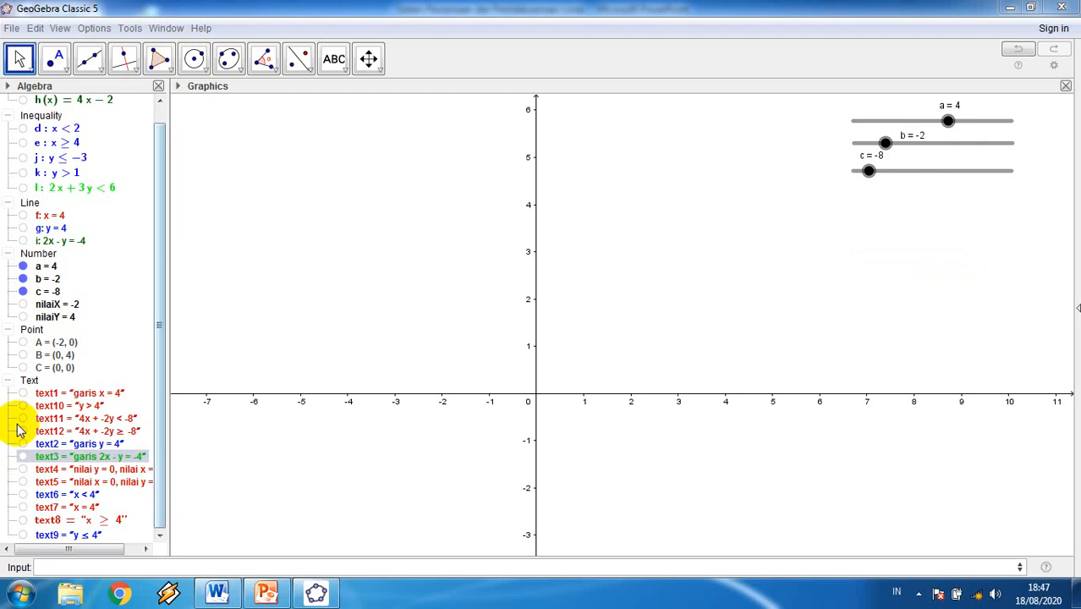
click(22, 431)
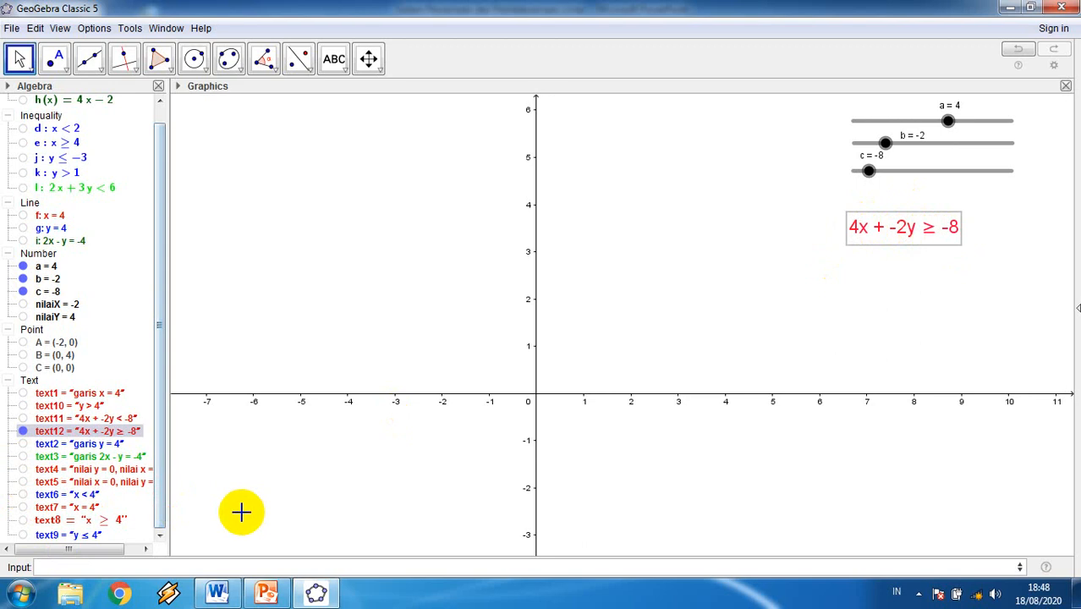
click(23, 443)
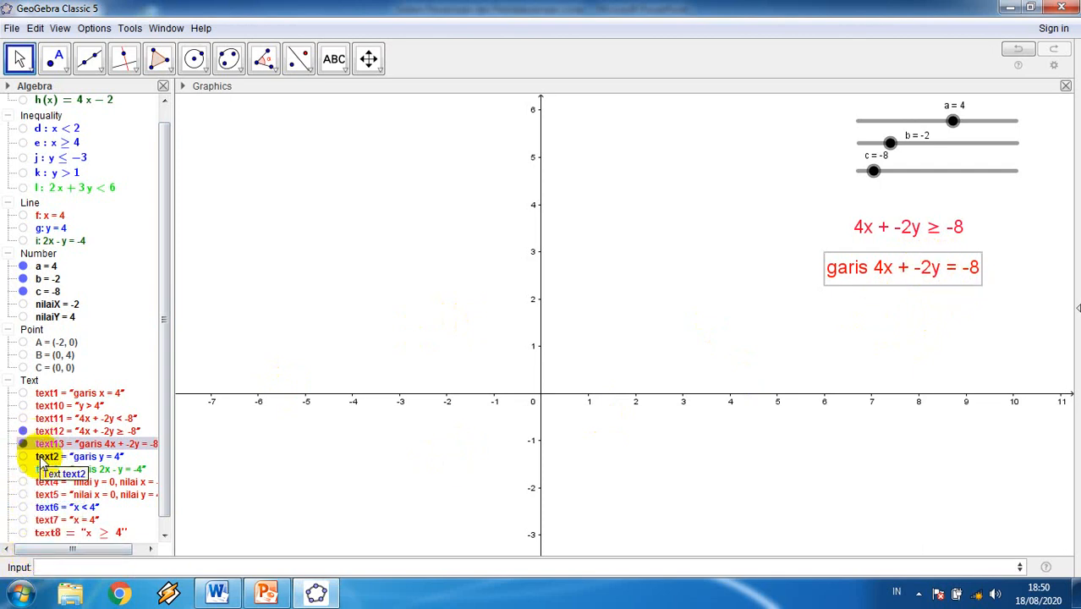
Display text4 (nilai y = 0, nilai x = -2) directly beneath the line-equation label, and show its x-intercept point A (-2, 0).
scroll(119, 512, down, 1)
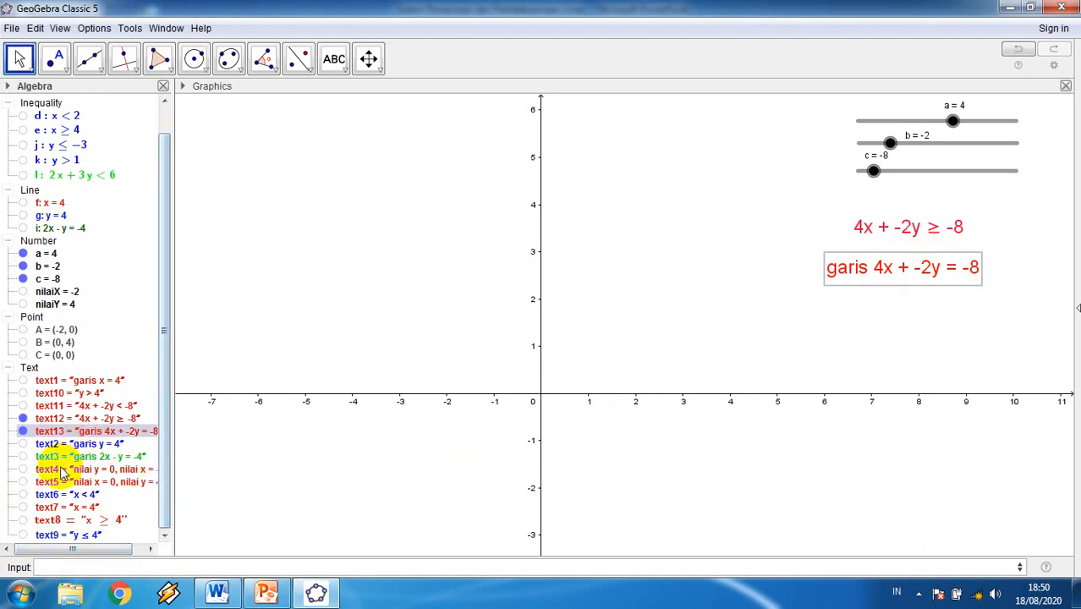
click(23, 468)
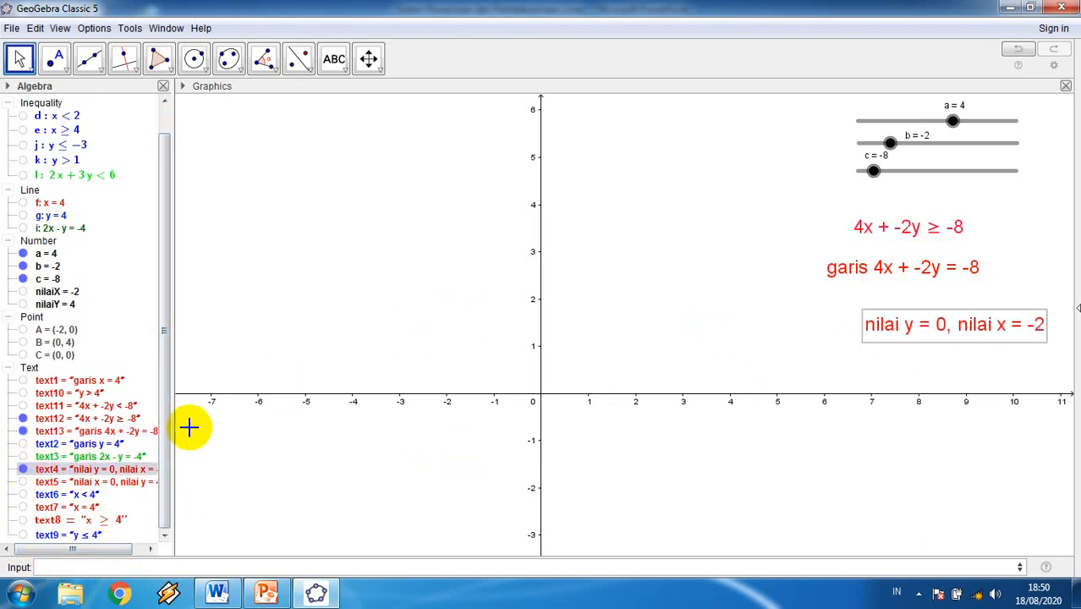
drag(879, 333, 849, 309)
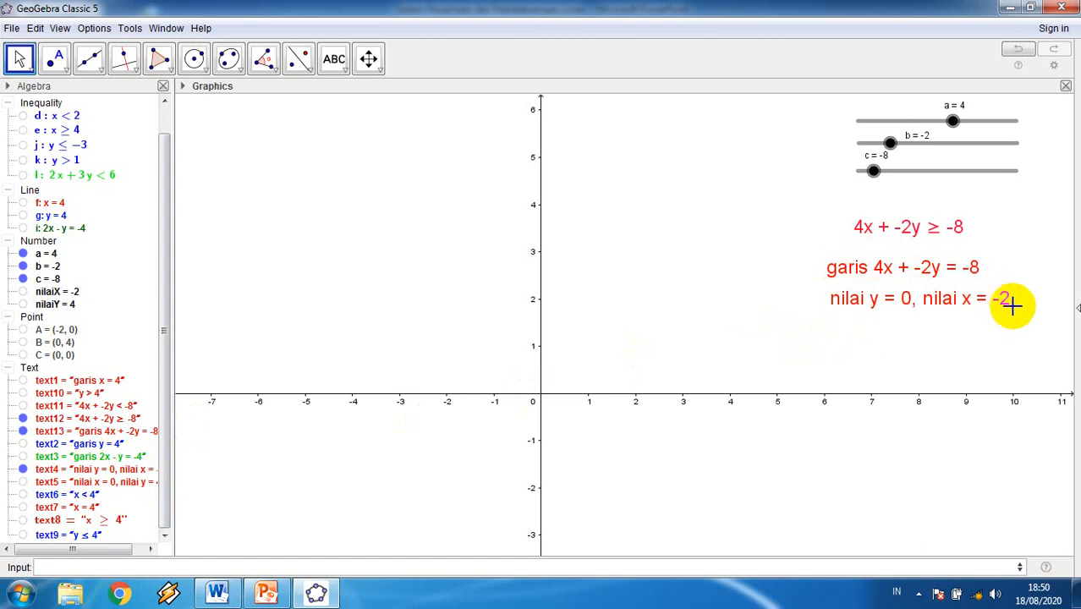
click(23, 330)
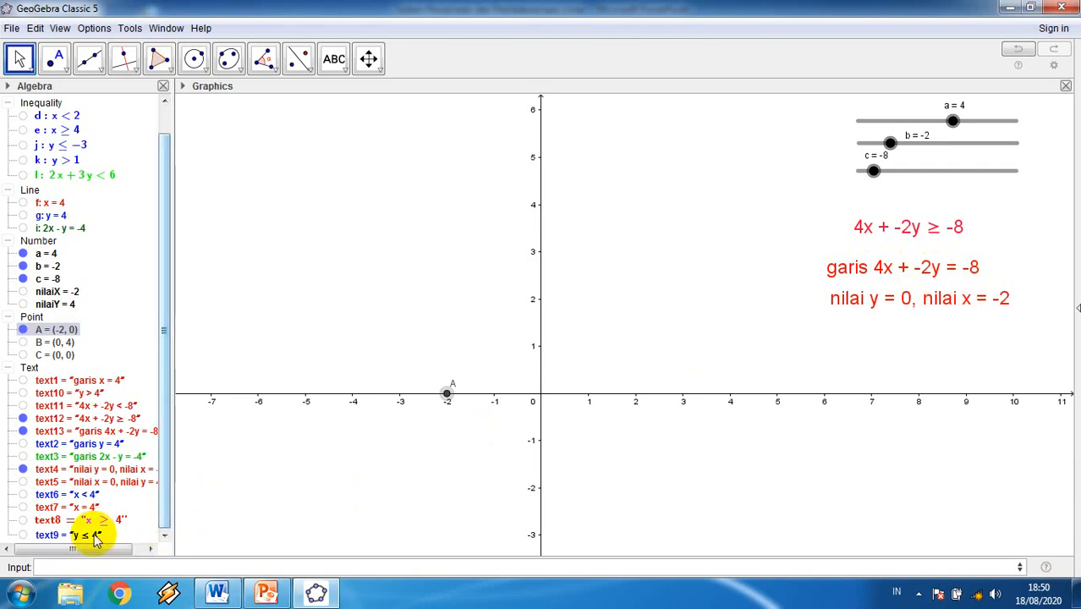
Display text5 (nilai x = 0, nilai y = 4) directly beneath text4, and show its y-intercept point B (0, 4).
click(23, 481)
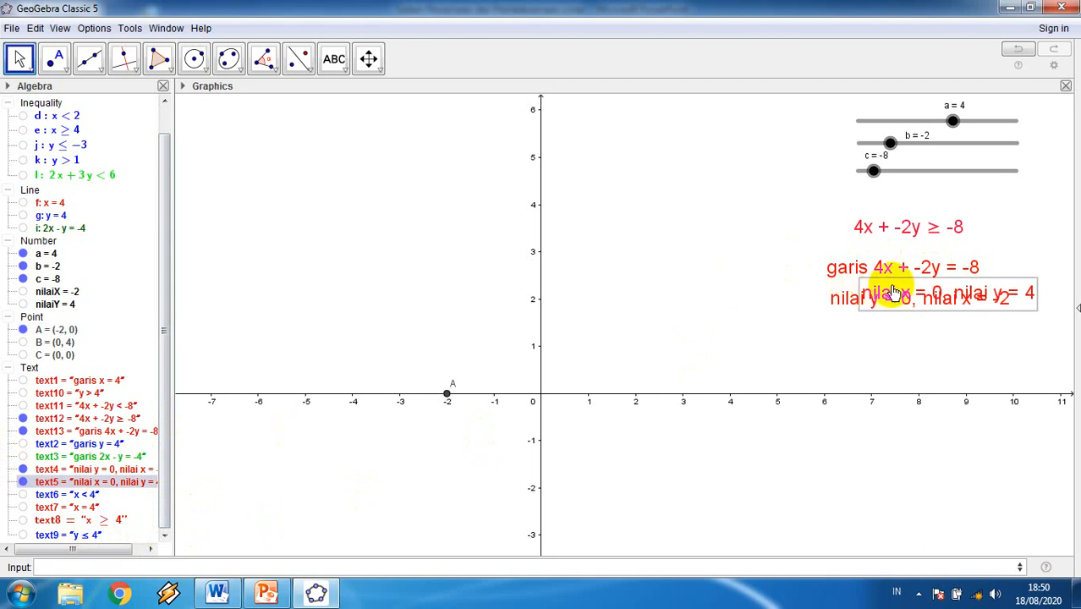
drag(893, 287, 862, 325)
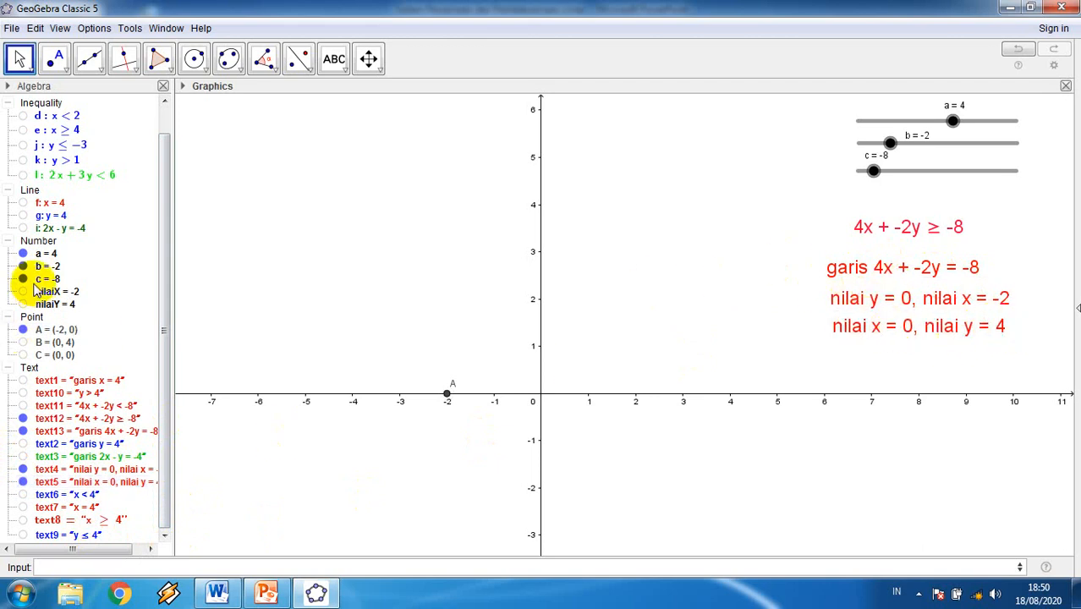
click(23, 341)
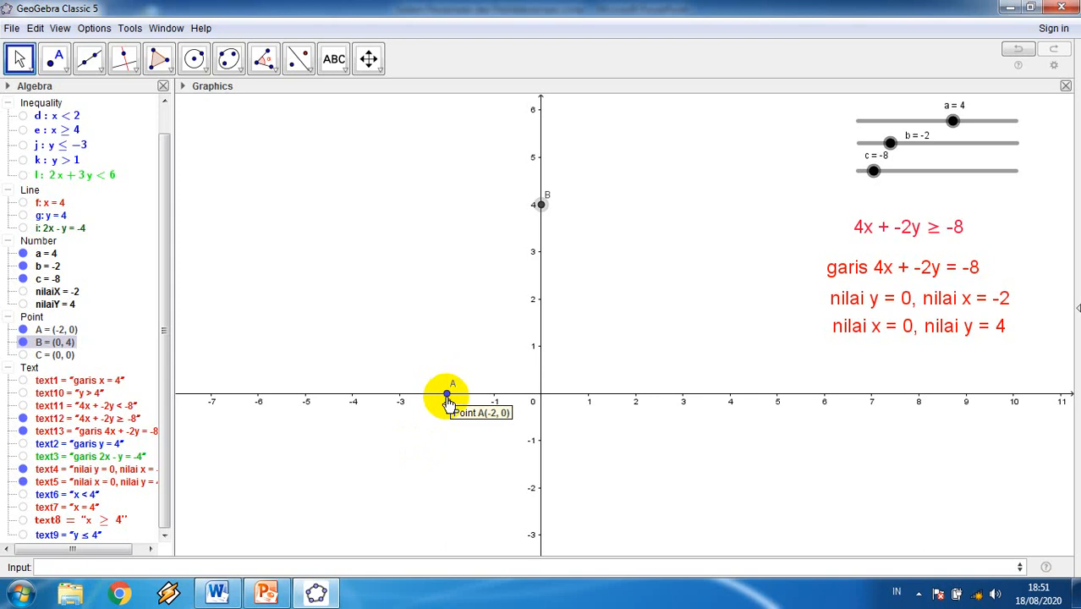
Display boundary line i (2x - y = -4), change its line style to solid, and close its properties.
click(22, 228)
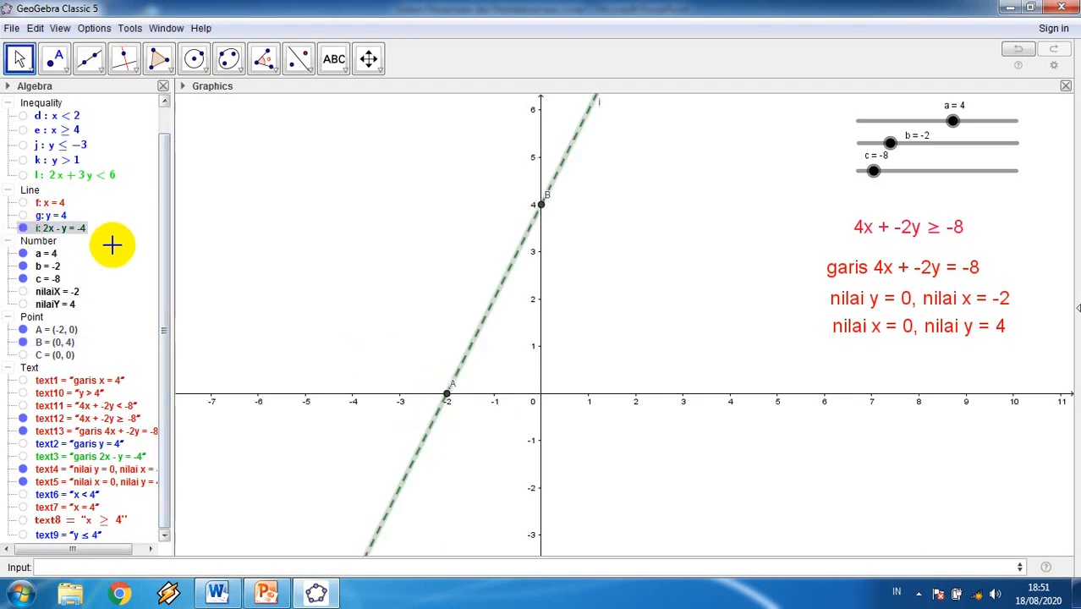
click(632, 272)
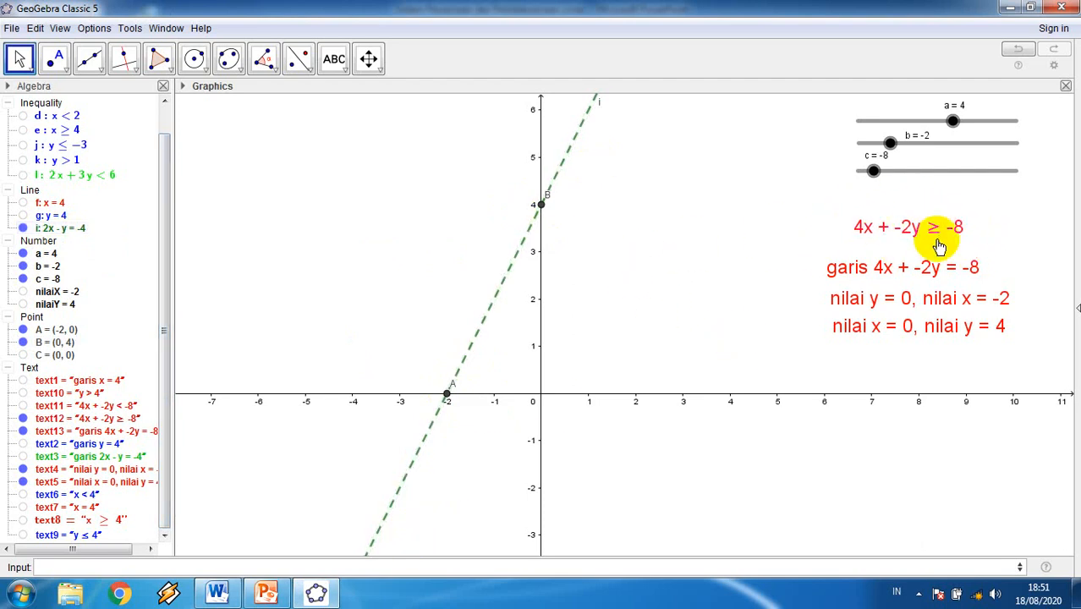
right_click(490, 320)
click(554, 522)
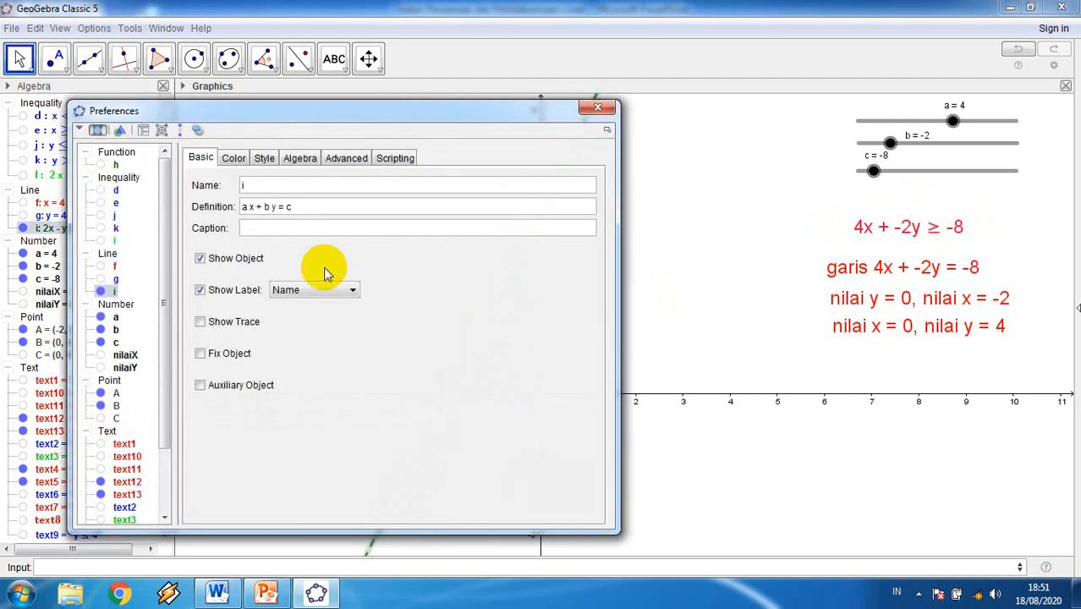
click(234, 158)
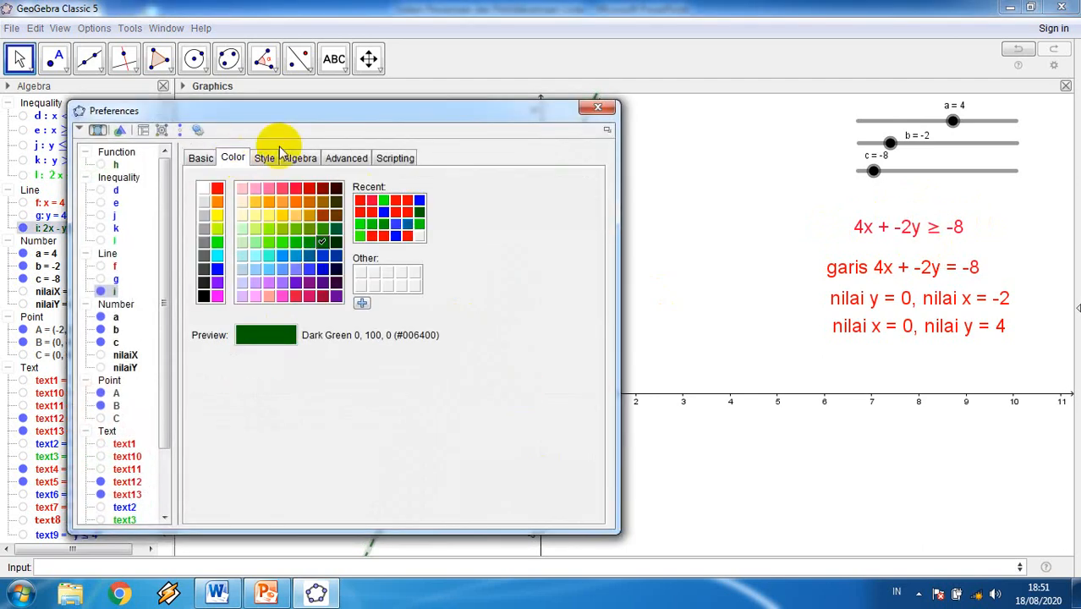
click(269, 158)
click(306, 318)
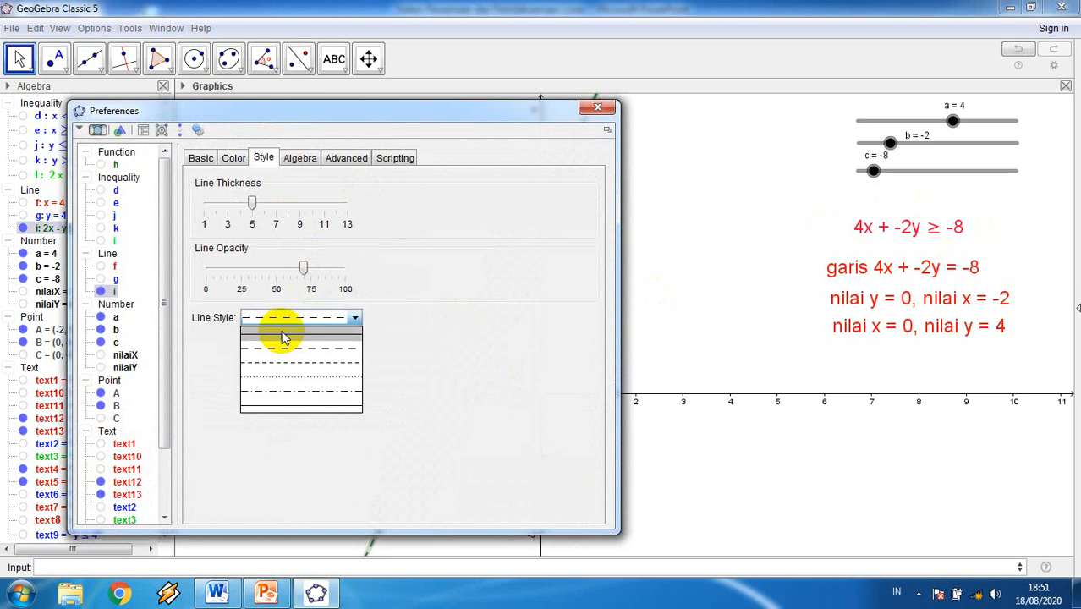
click(282, 331)
click(597, 106)
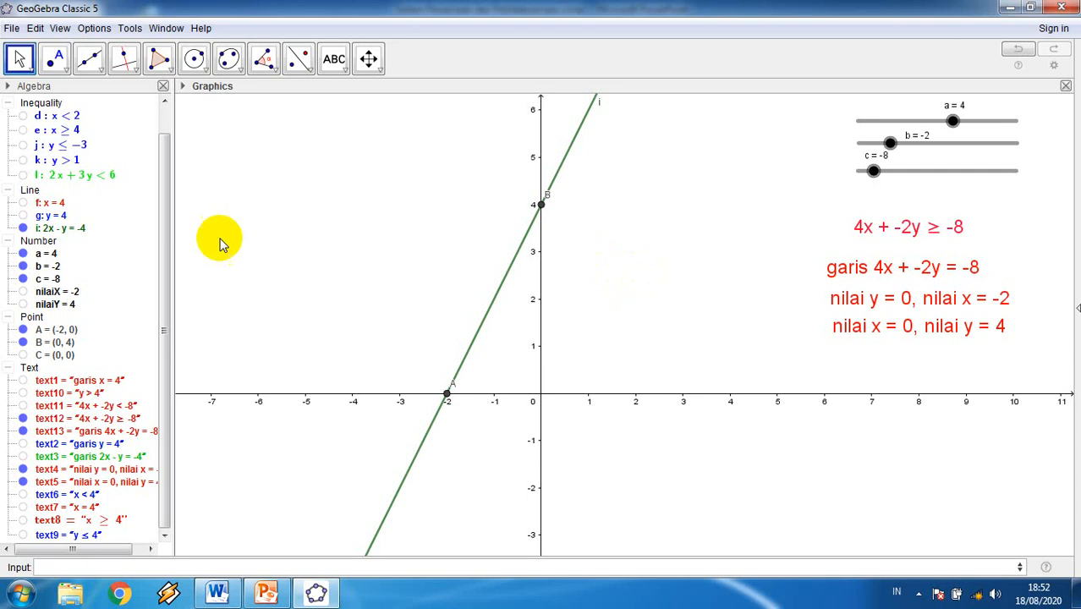
Show test point C (0, 0) and the shaded region of 2x - y ≥ -4, moving the inequality label to the unshaded side.
click(23, 355)
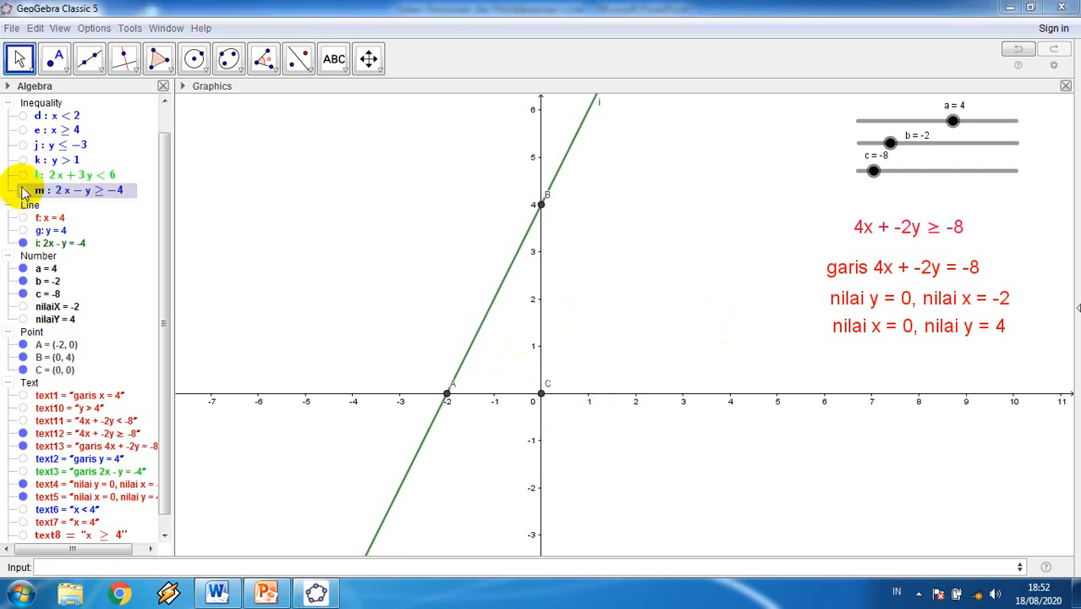
click(22, 189)
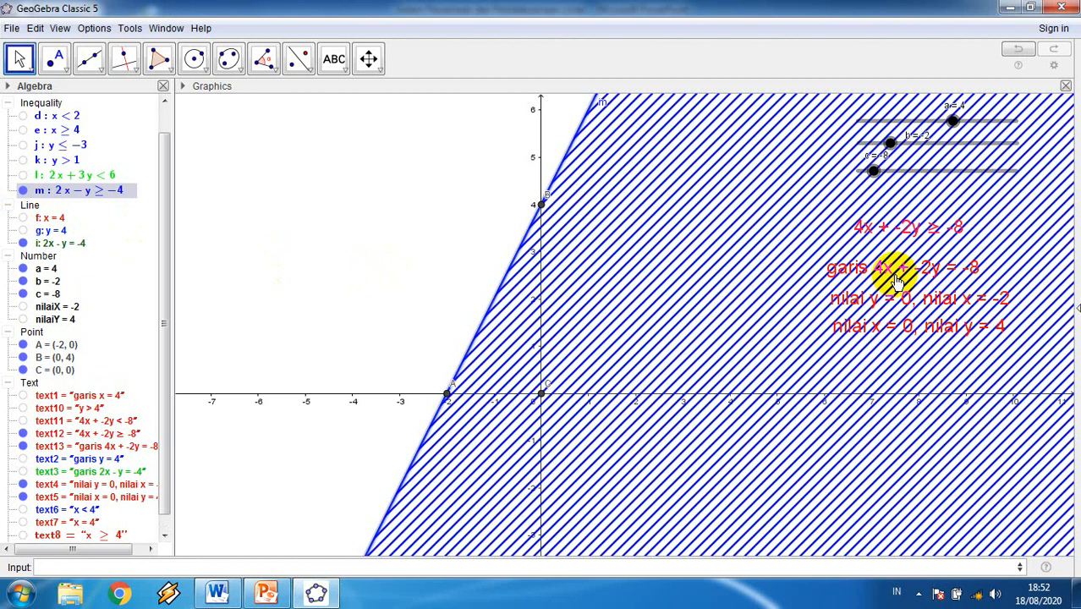
drag(884, 235, 350, 249)
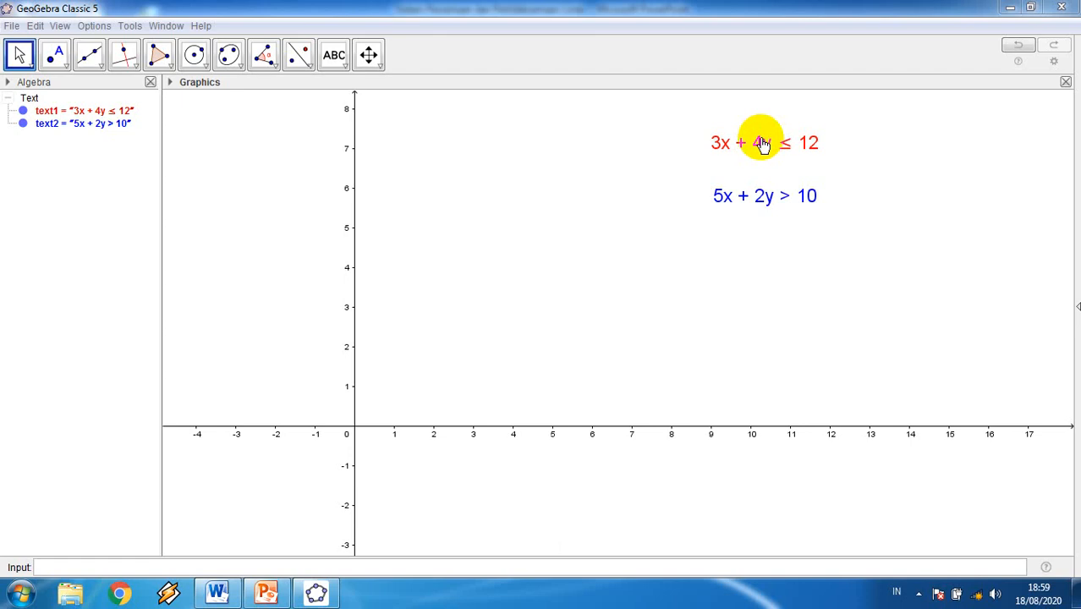
Place a point at (4, 0) on the x-axis for the boundary of 3x + 4y ≤ 12.
click(54, 55)
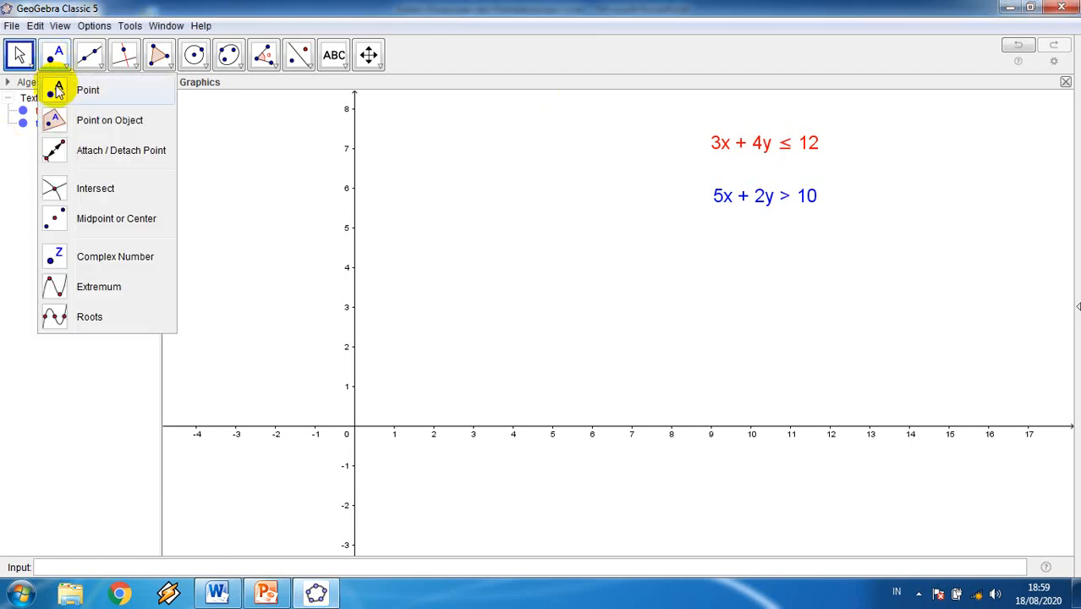
click(513, 426)
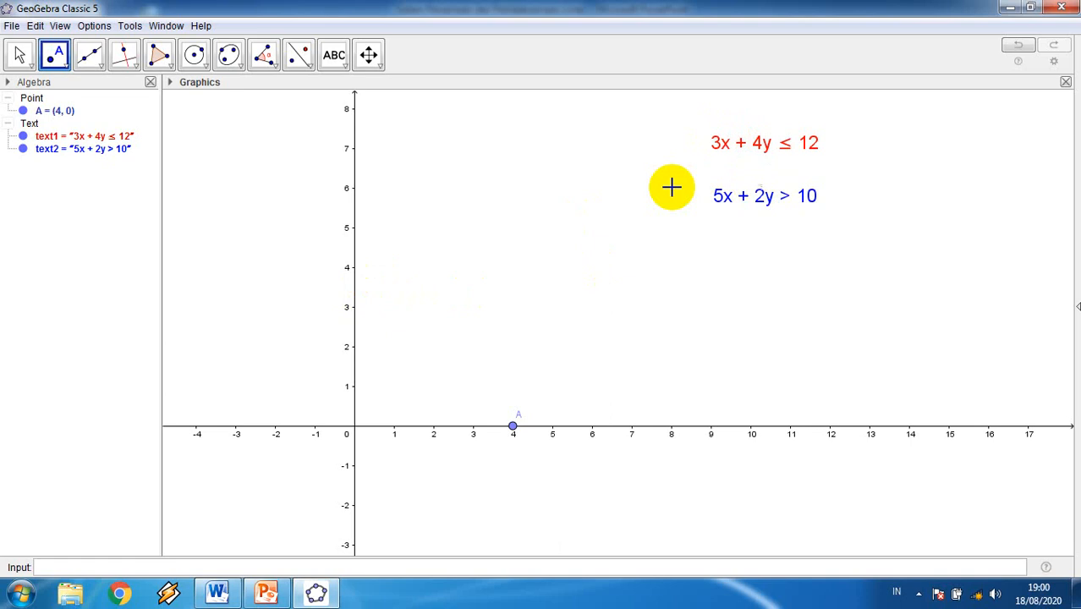
Place a point at (0, 3) on the y-axis and graph the boundary line 3x + 4y = 12.
click(353, 309)
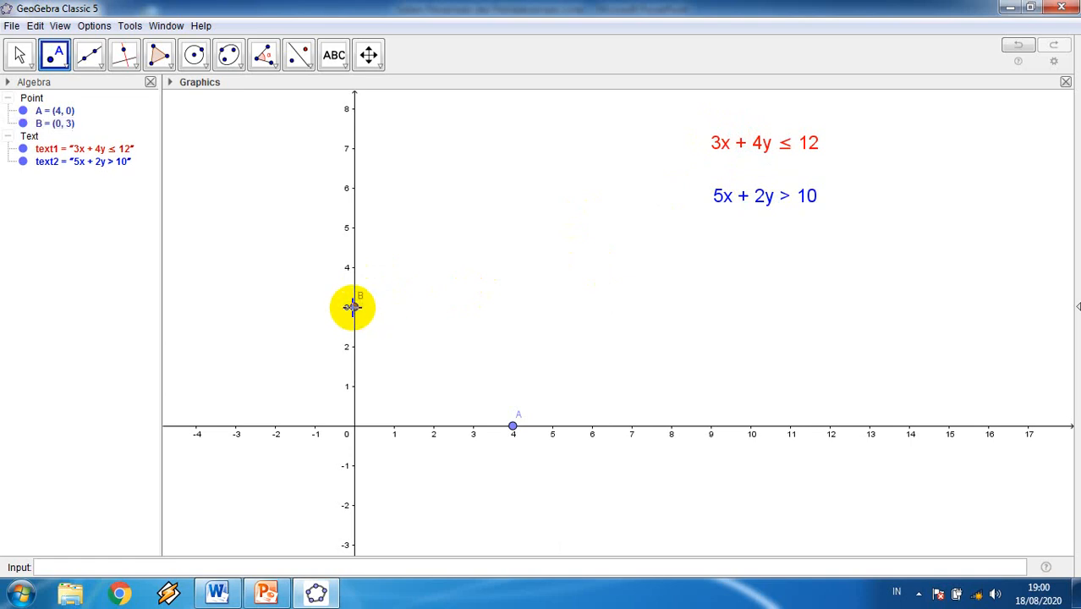
click(317, 570)
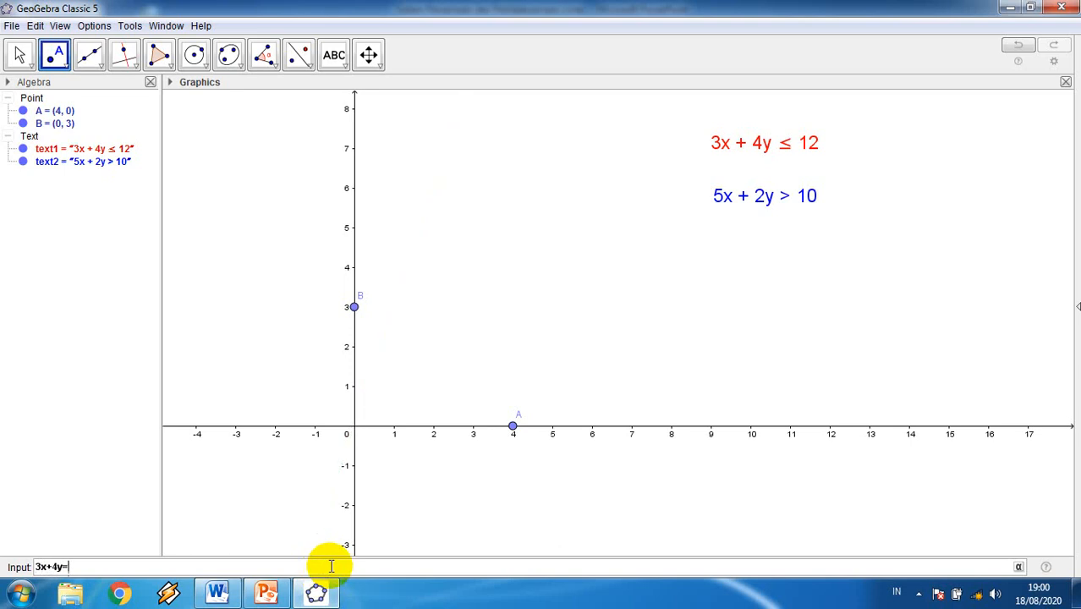
key(Return)
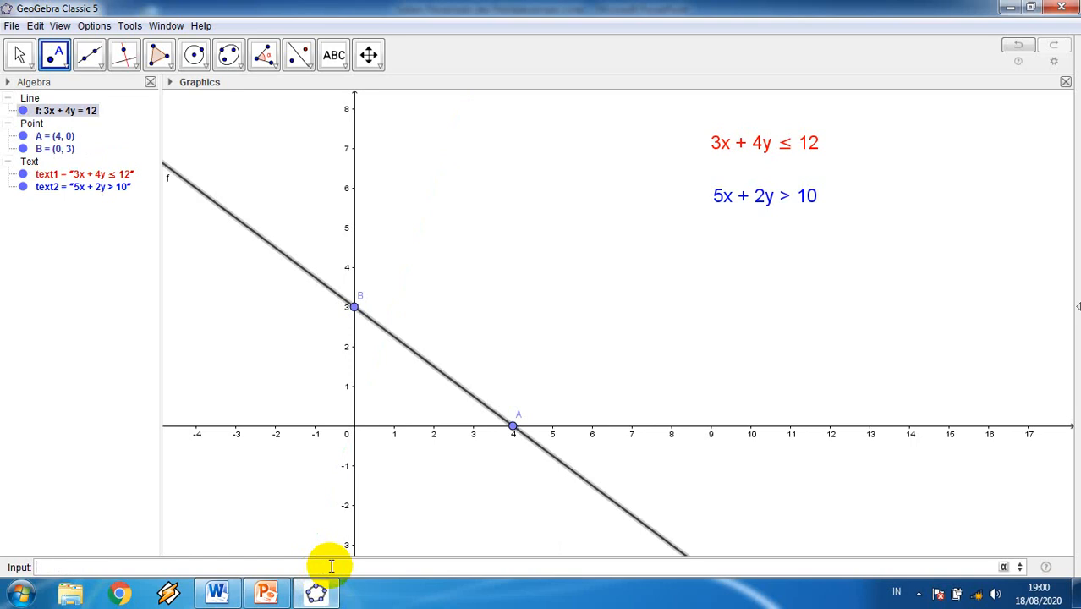
click(19, 55)
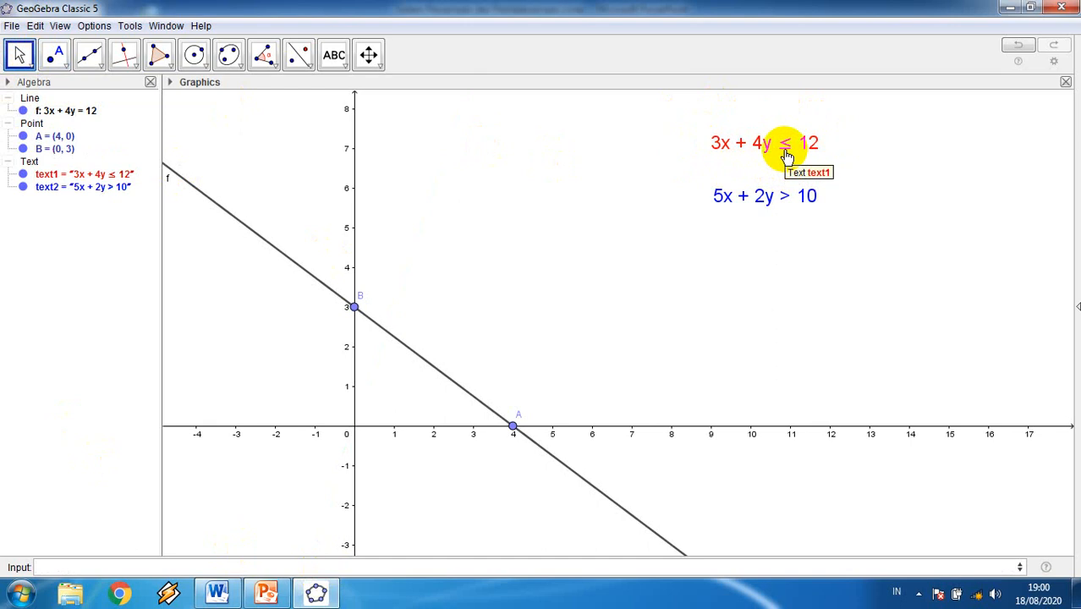
right_click(24, 152)
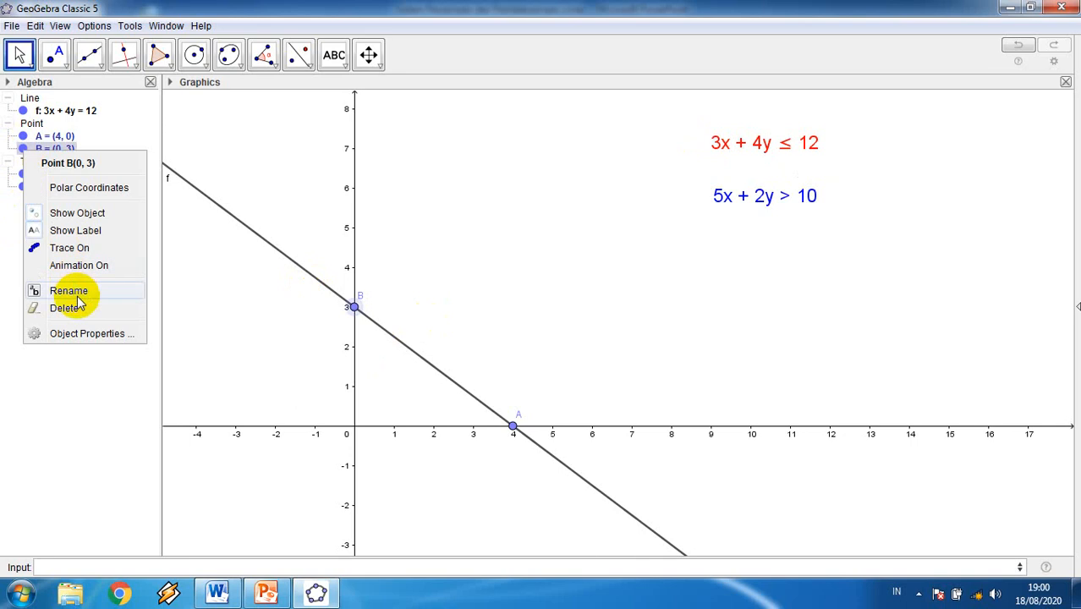
click(75, 231)
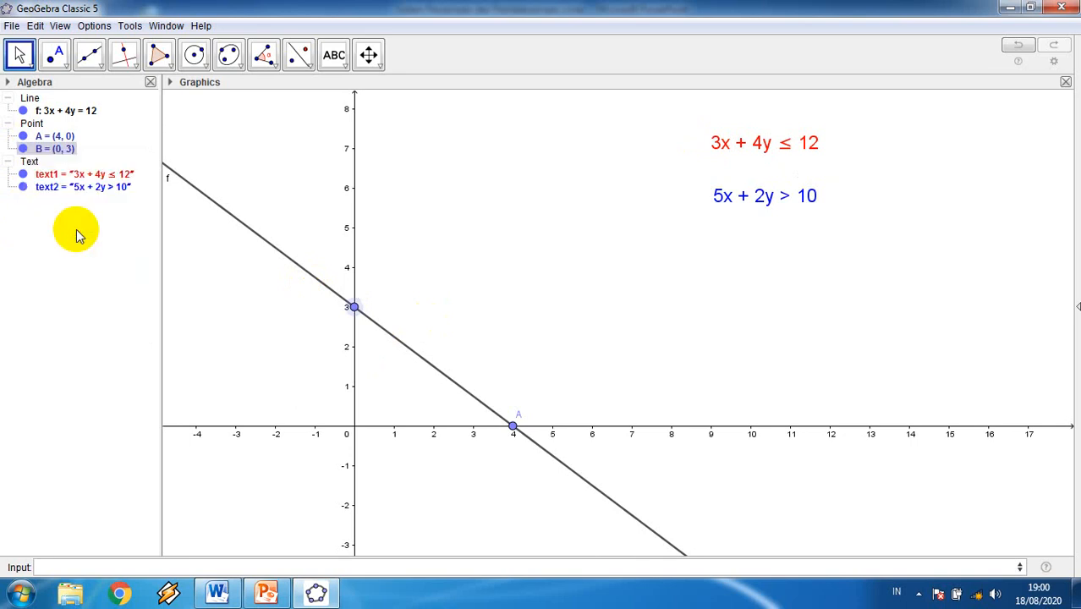
right_click(23, 148)
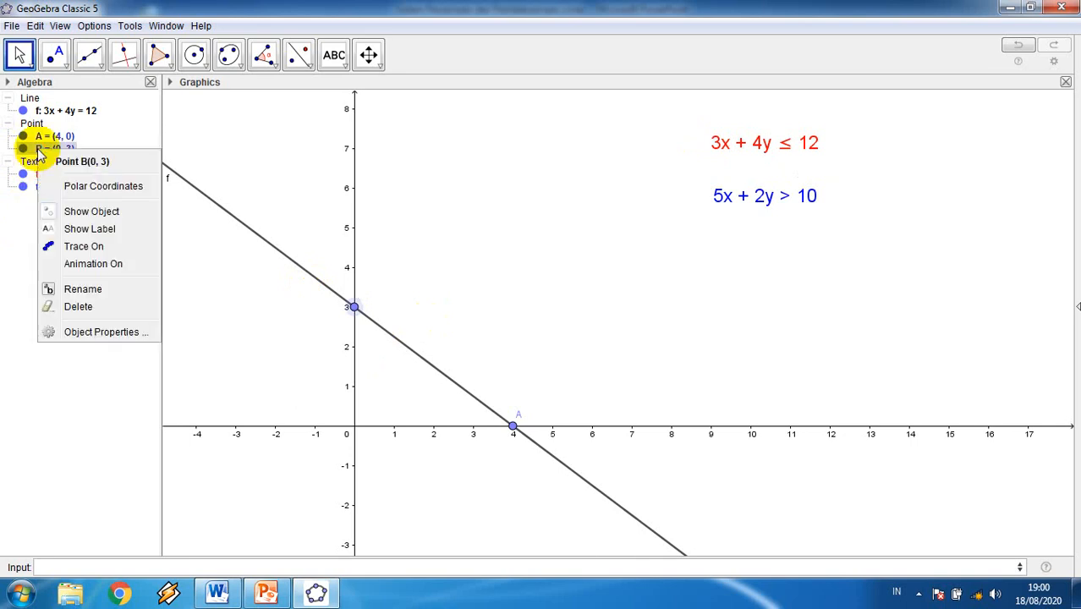
click(80, 230)
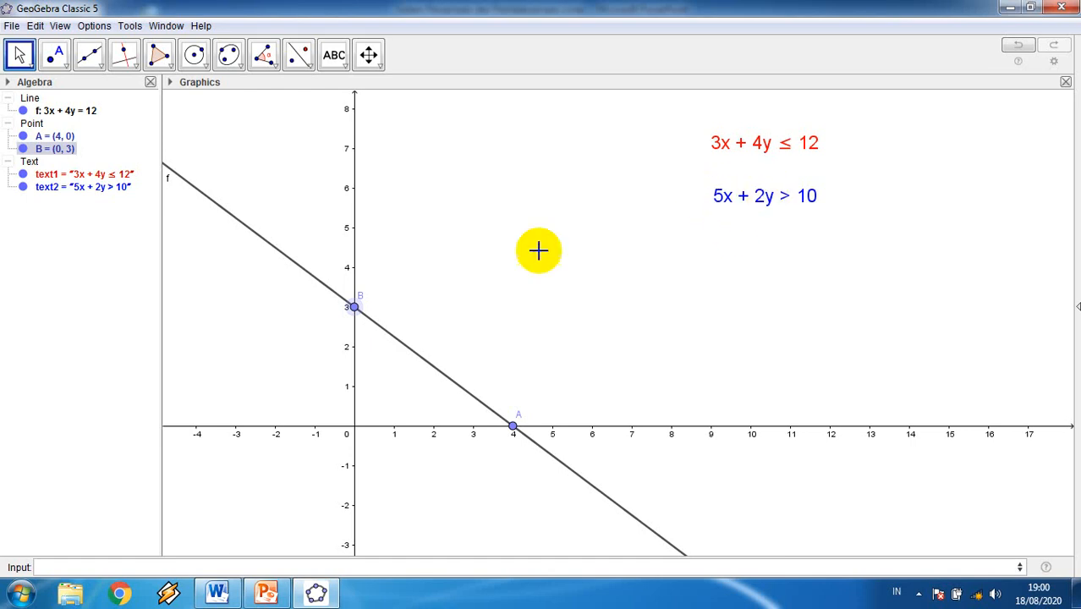
Place points at (2, 0) and (0, 5) and draw the boundary line of 5x + 2y > 10 through them.
click(54, 53)
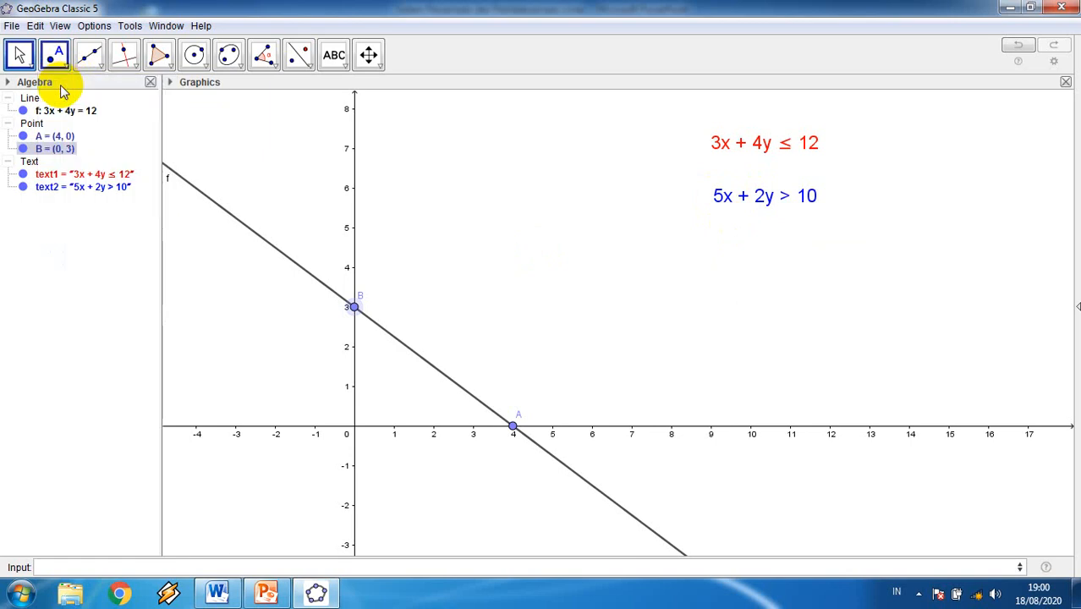
click(433, 426)
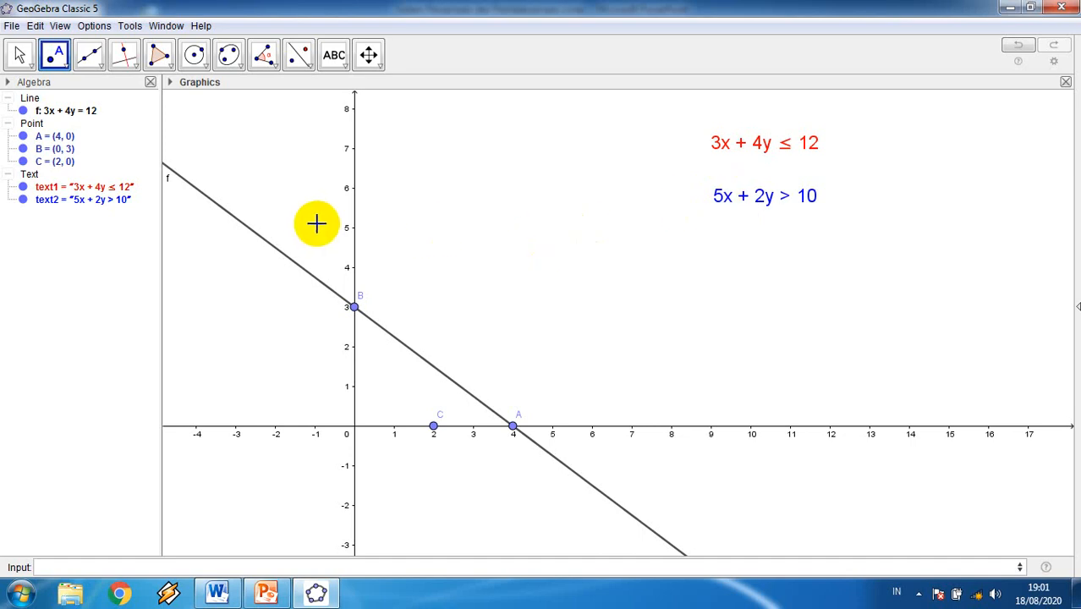
click(354, 229)
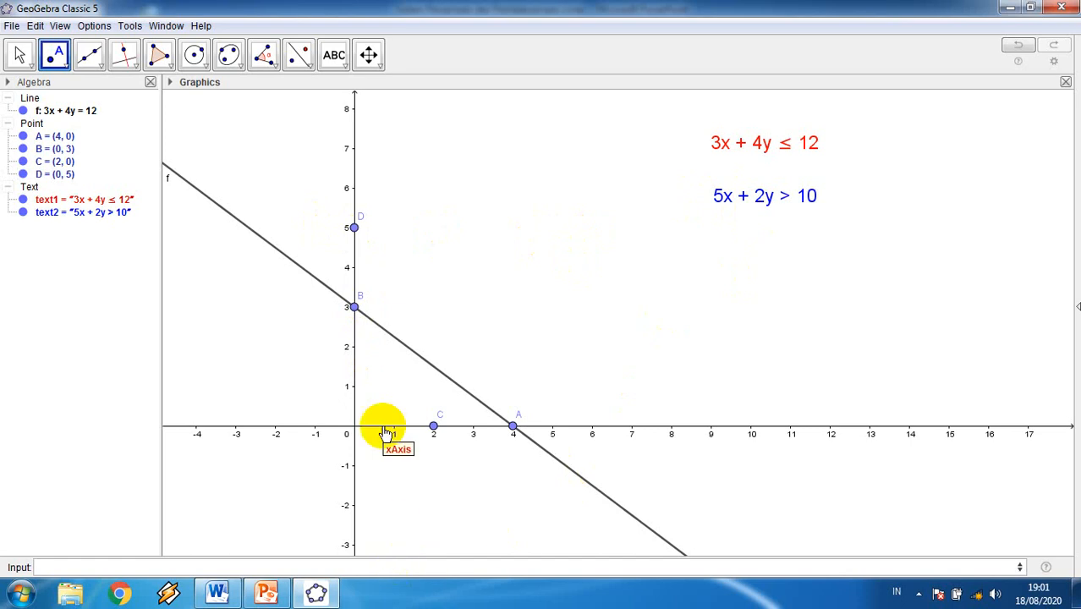
click(87, 57)
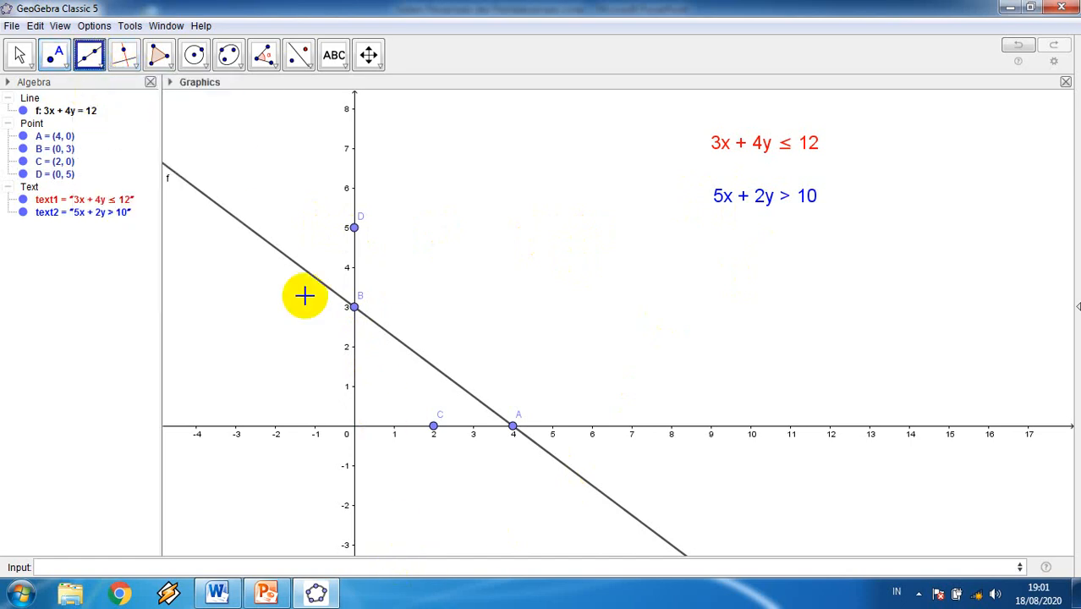
click(432, 427)
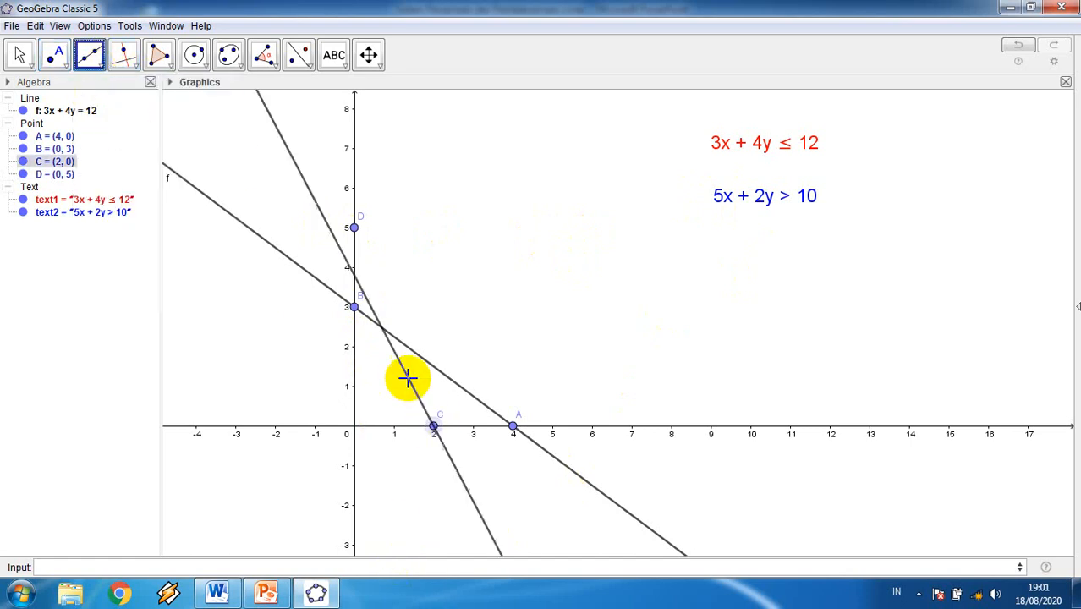
click(353, 228)
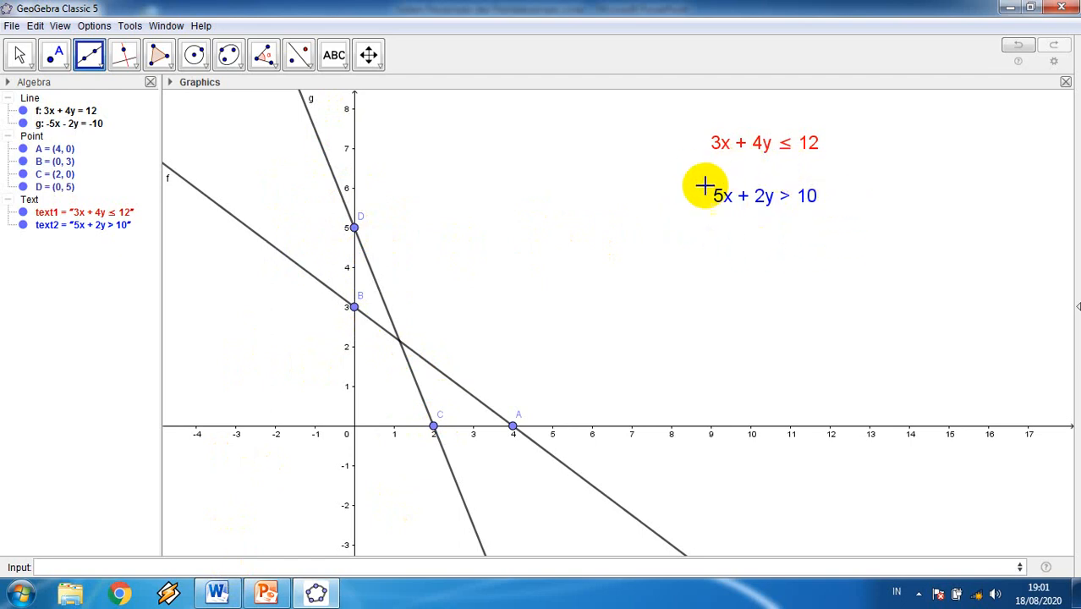
Change the line style of line g through C and D to dashed and close its properties.
click(15, 55)
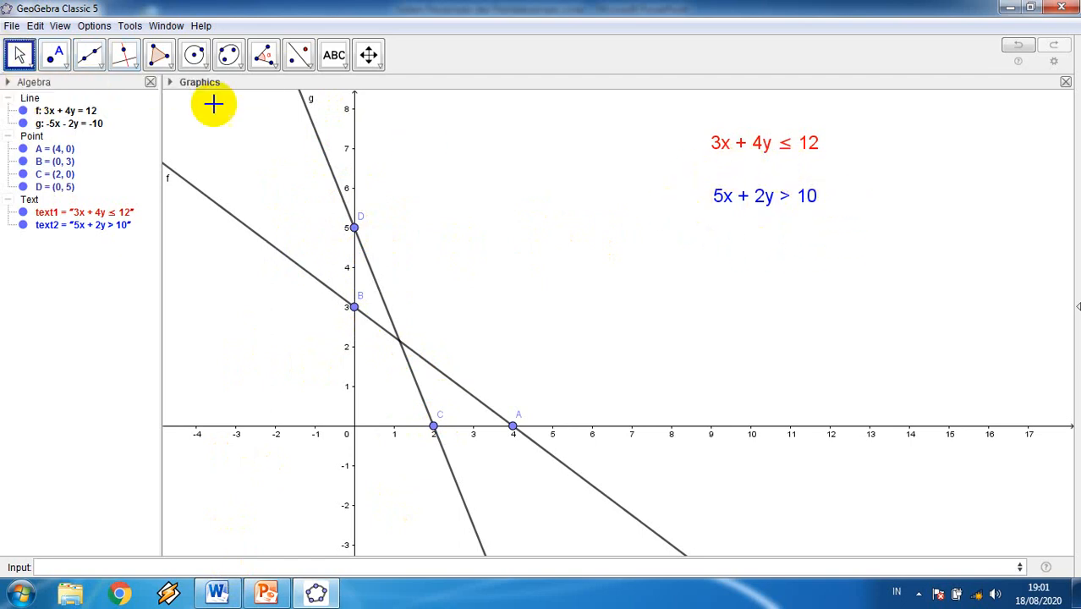
right_click(317, 142)
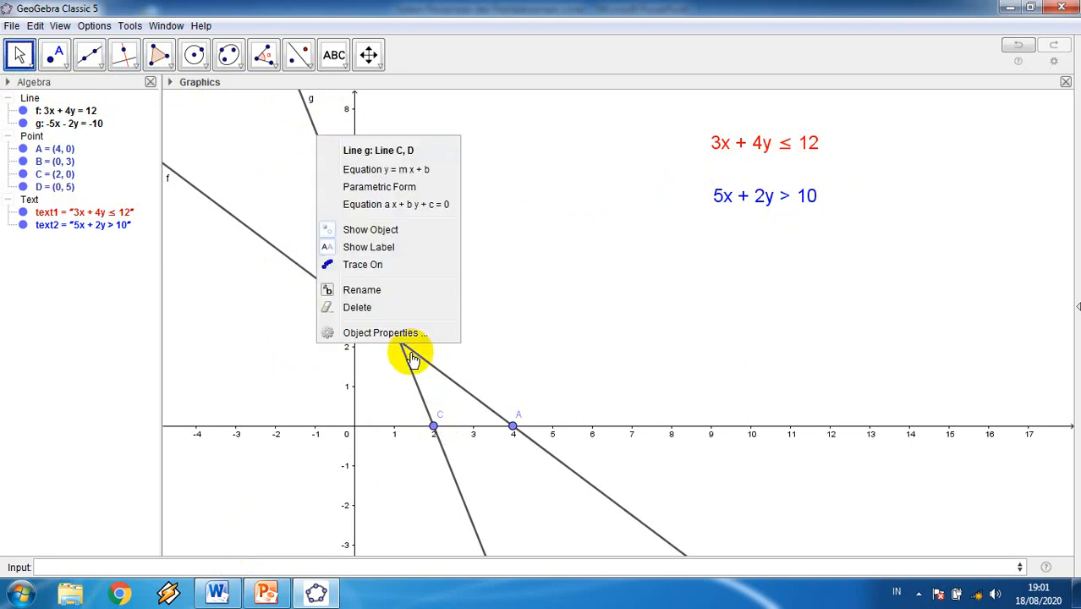
click(394, 332)
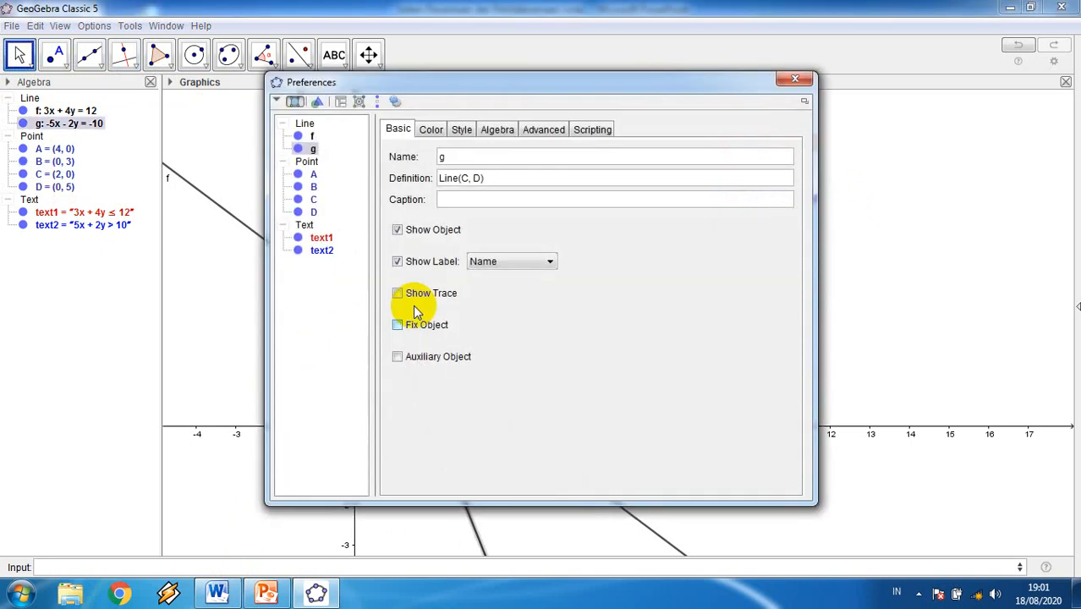
click(461, 130)
click(471, 291)
click(466, 338)
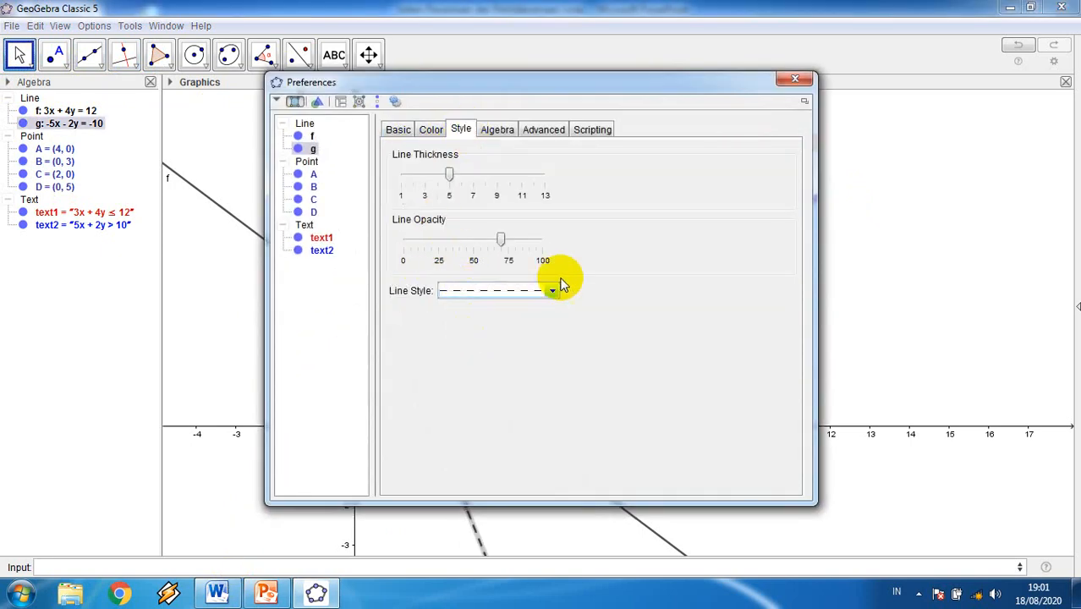
click(795, 79)
click(518, 355)
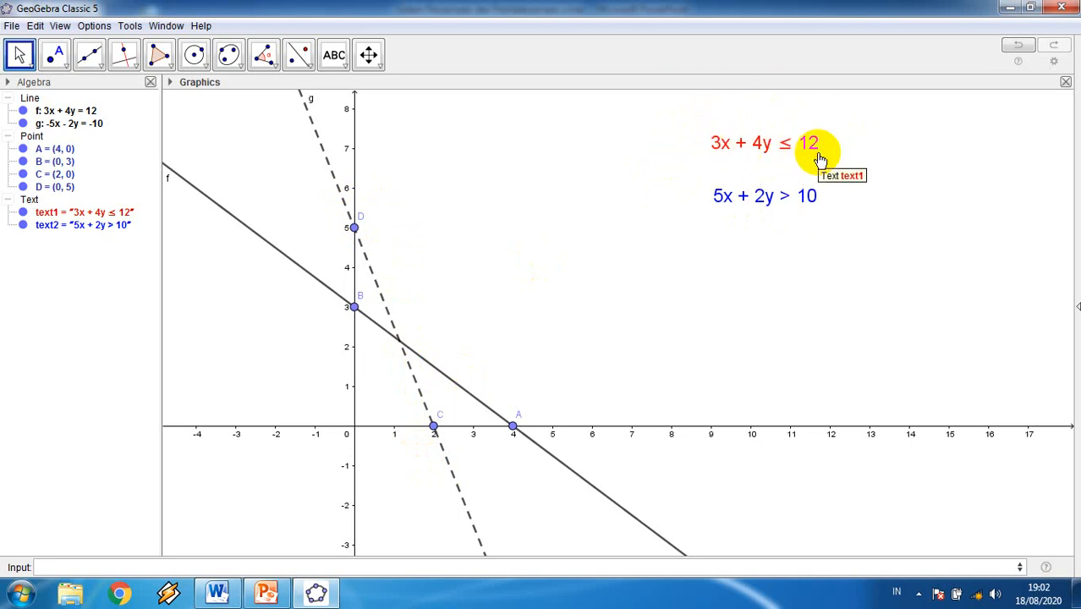
Place a test point at the origin (0, 0).
click(53, 61)
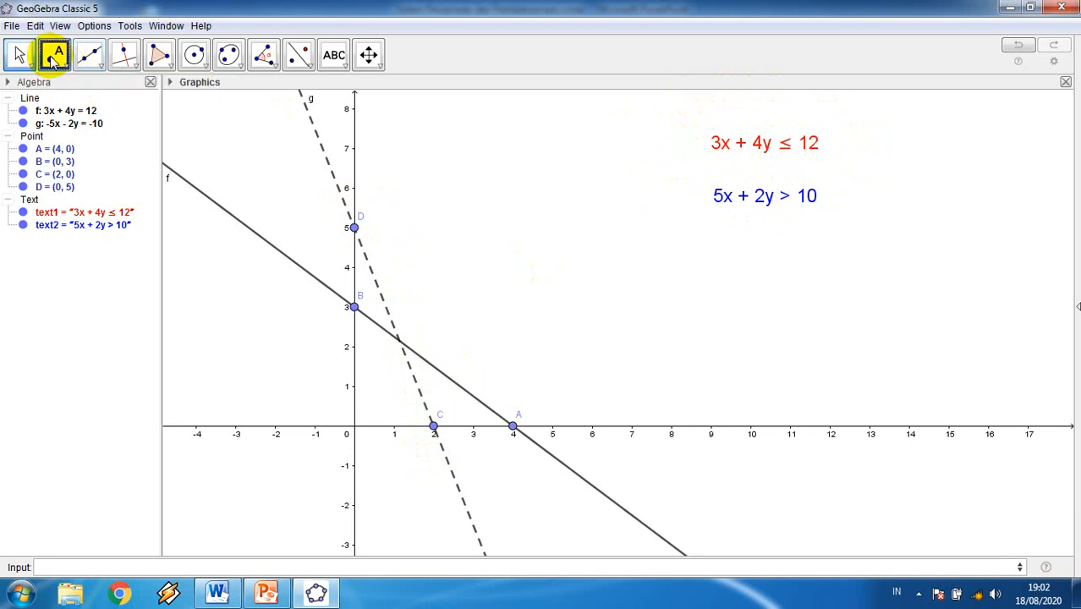
click(62, 67)
click(59, 87)
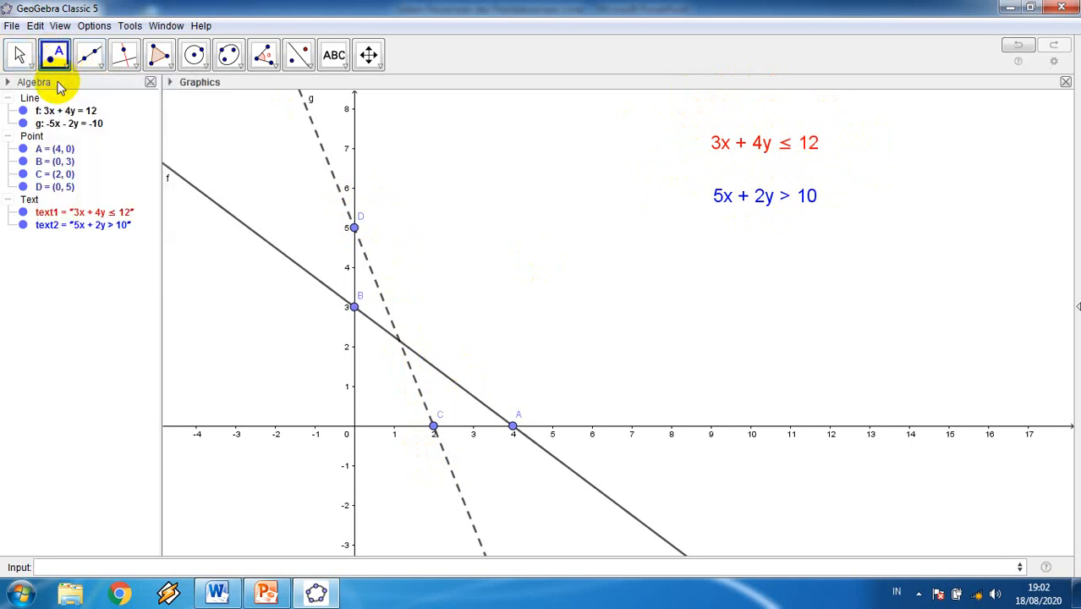
click(353, 426)
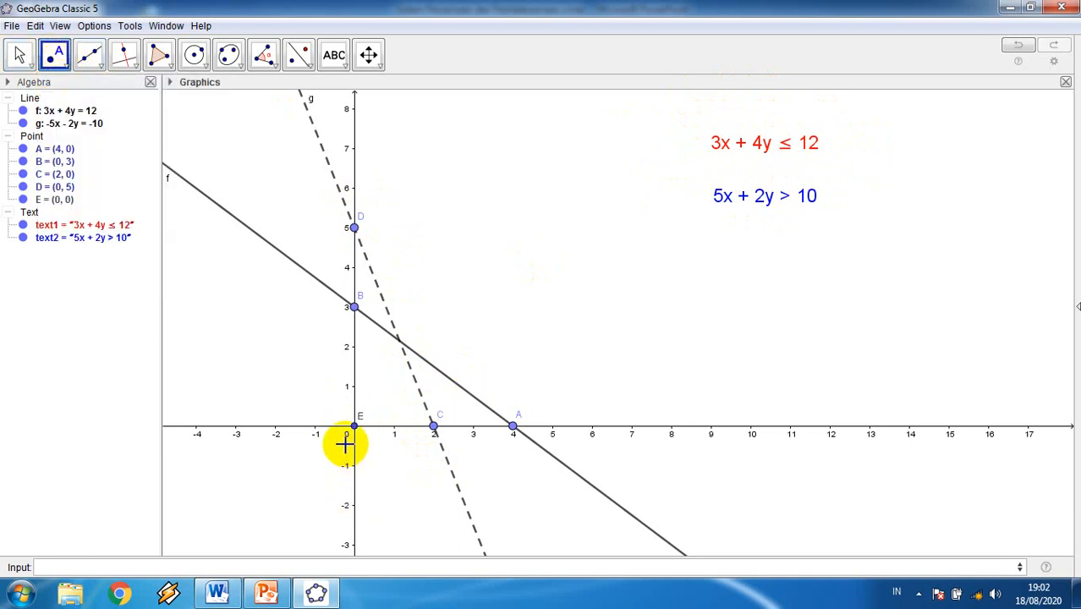
Show the shaded regions of inequalities a (3x + 4y < 12) and b (5x + 2y > 10).
click(18, 54)
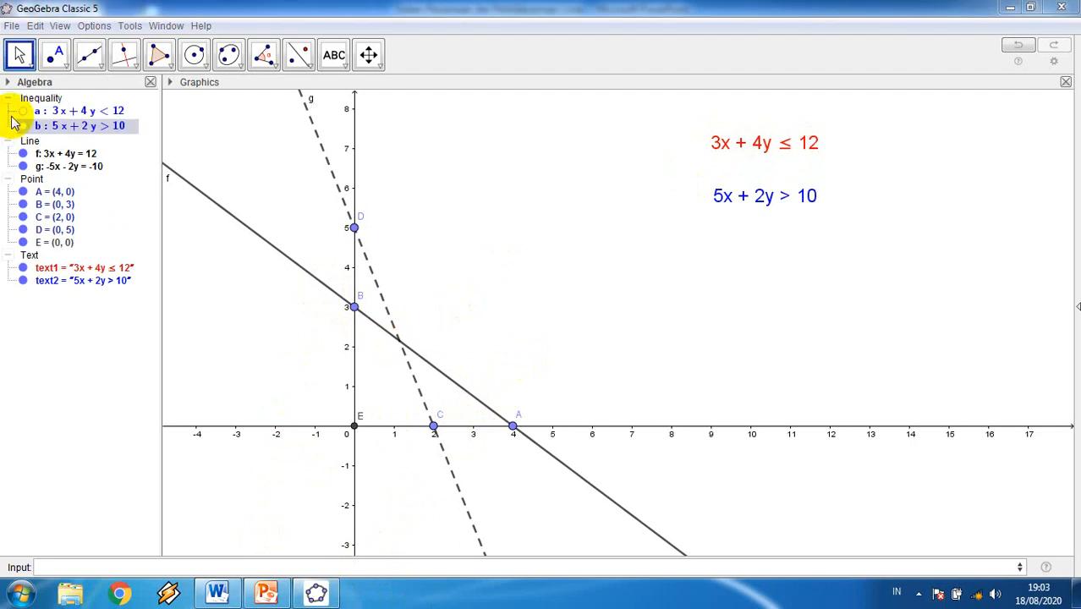
click(22, 111)
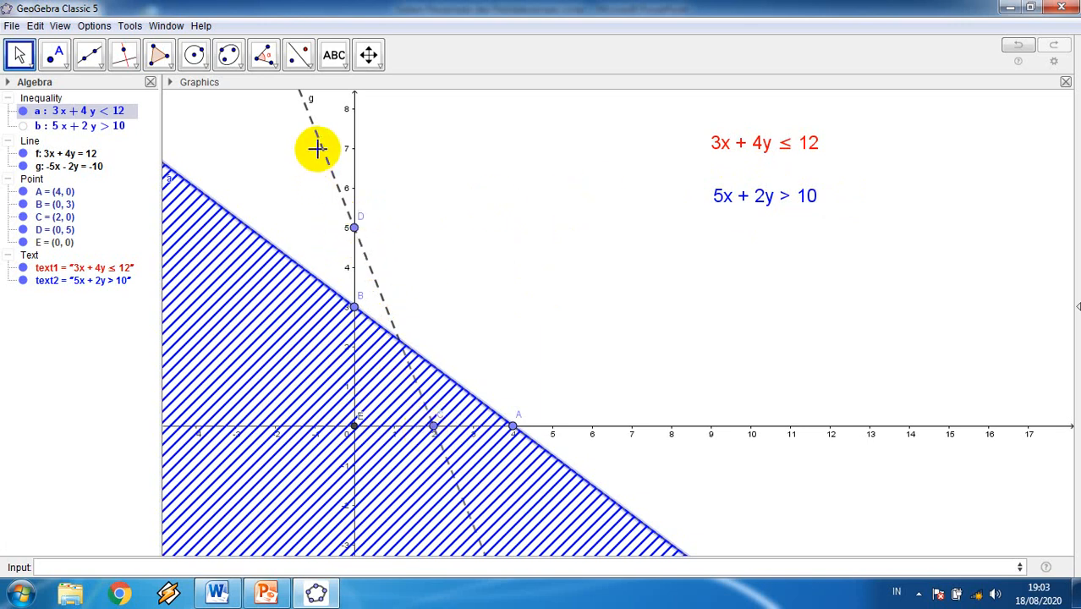
click(22, 129)
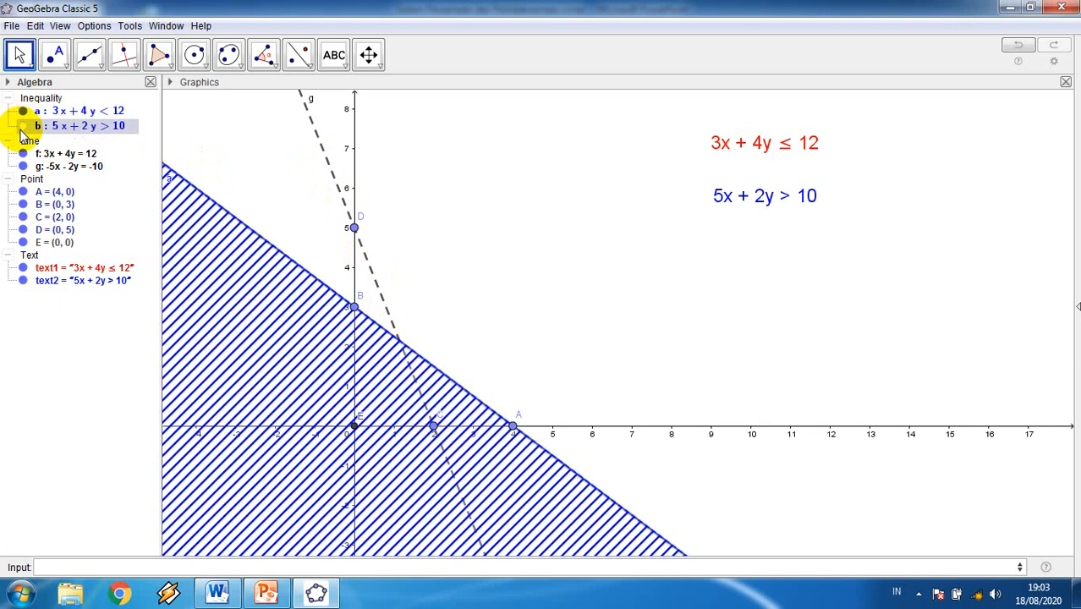
click(23, 127)
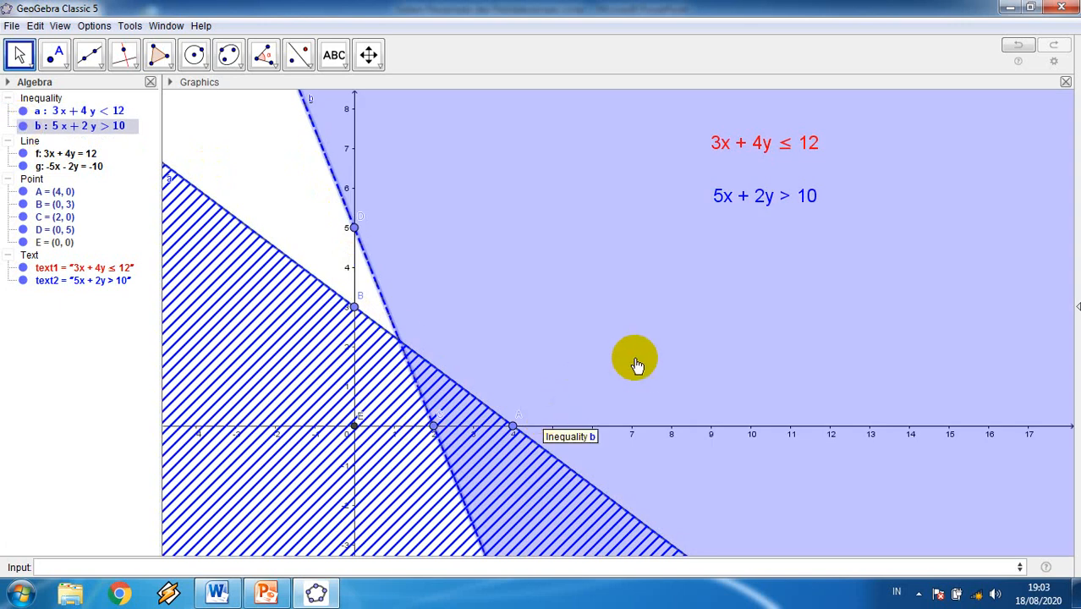
Mark the intersection point of boundary lines f and g with the Intersect tool.
click(54, 55)
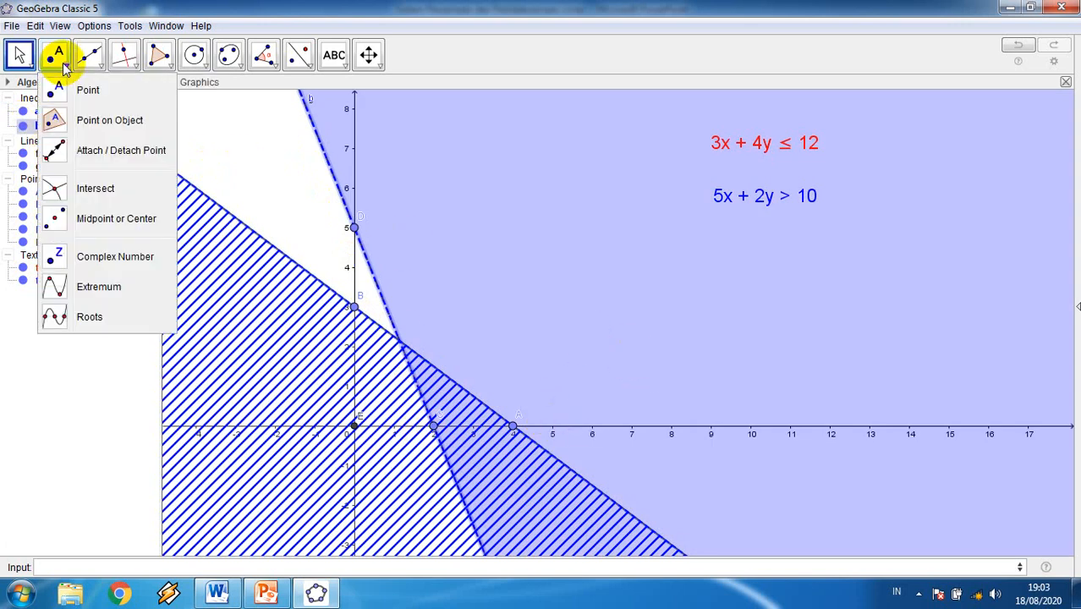
click(52, 186)
click(372, 324)
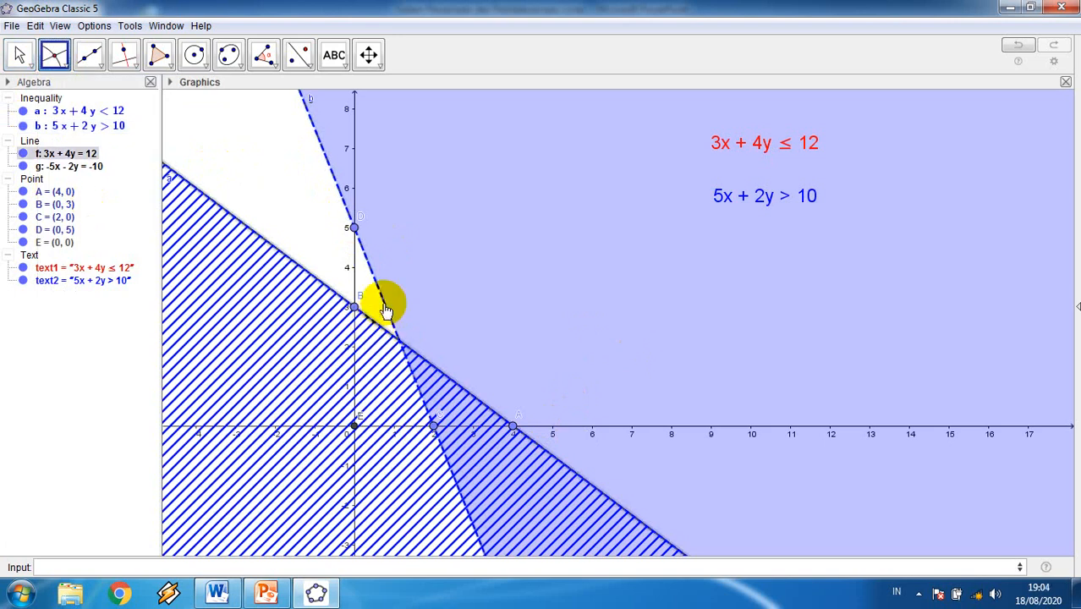
click(385, 308)
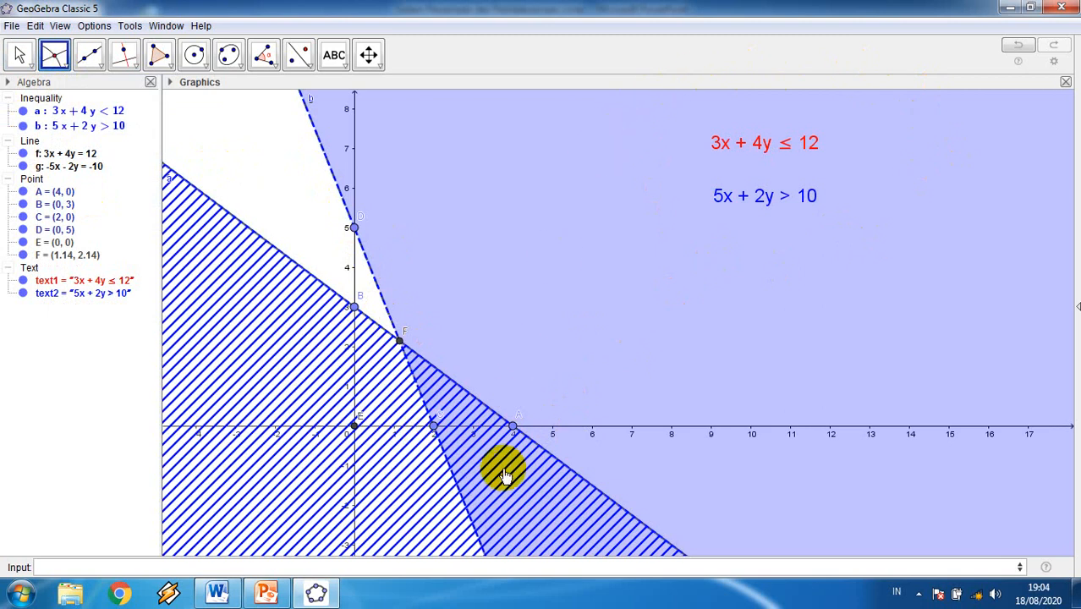
Draw a triangle with the Polygon tool through points C (2, 0), A (4, 0) and intersection point F.
click(168, 64)
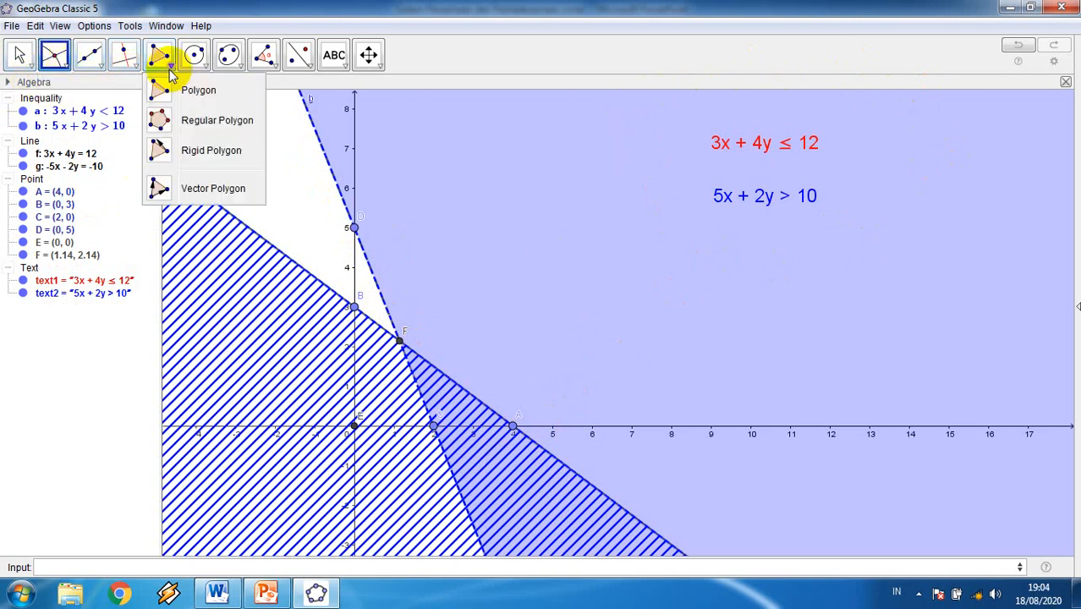
click(159, 93)
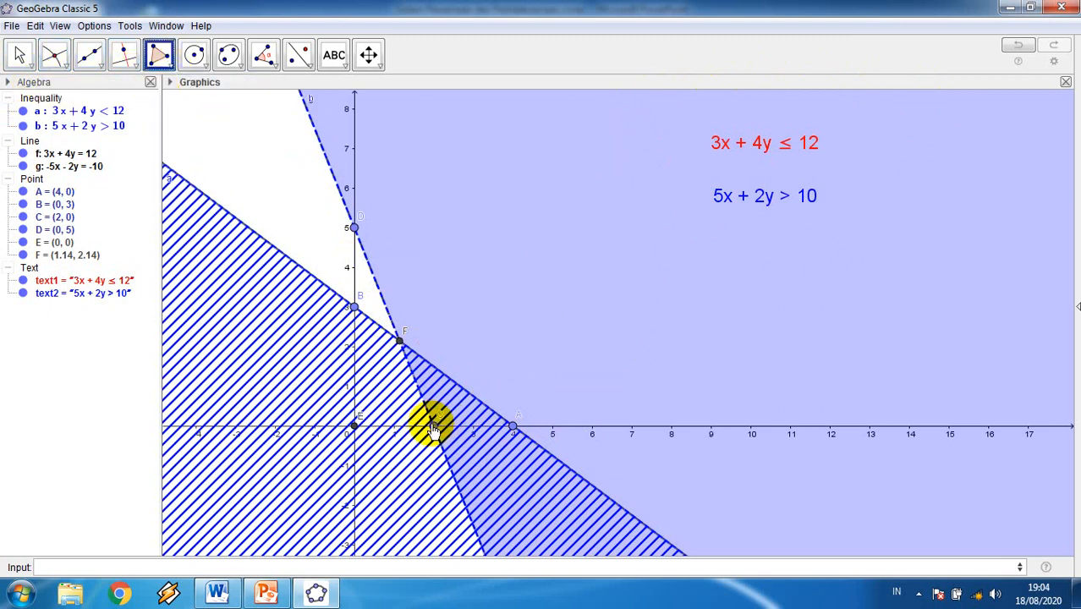
click(433, 426)
click(514, 426)
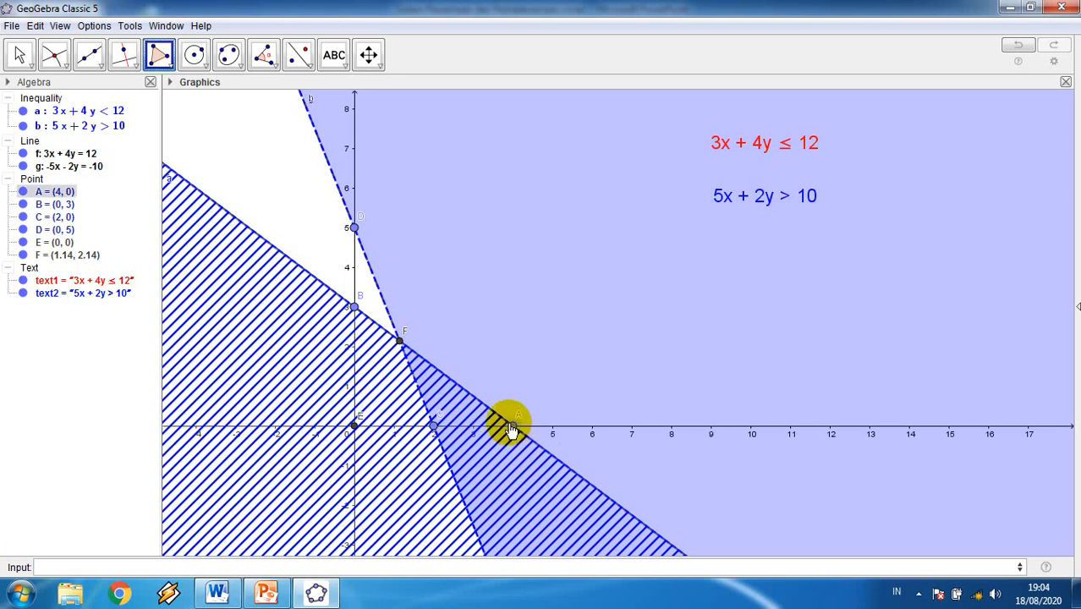
click(399, 342)
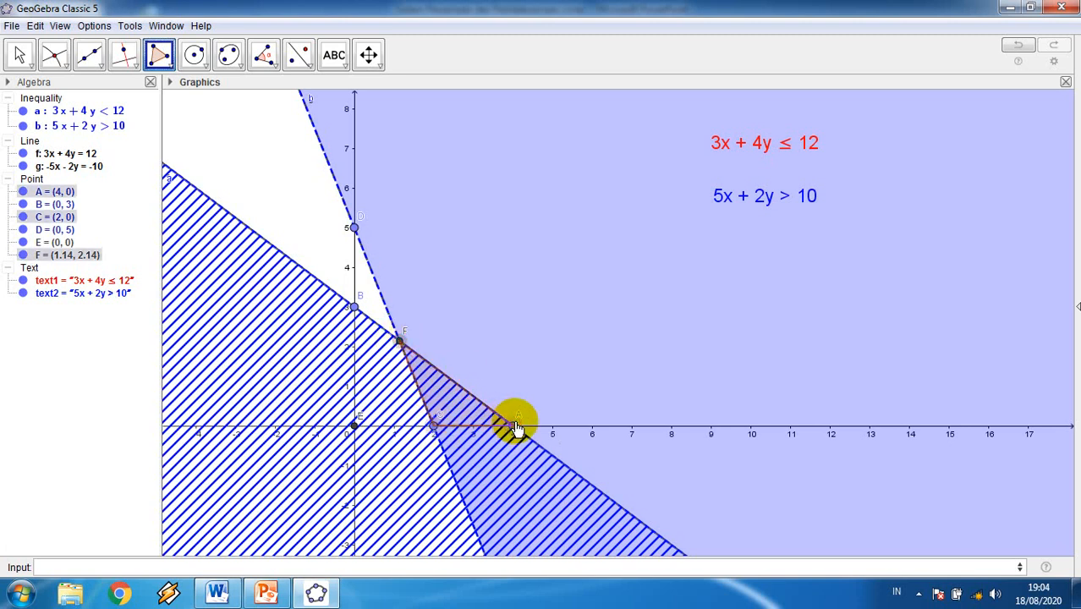
click(515, 425)
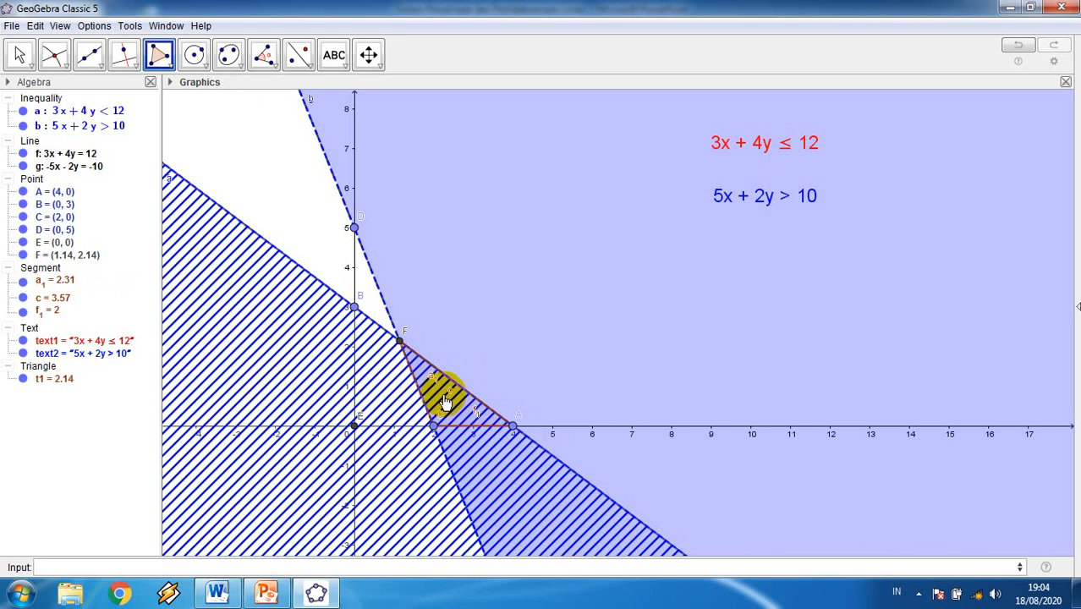
Change the color of inequality b (5x + 2y > 10) to cyan.
right_click(445, 401)
click(505, 533)
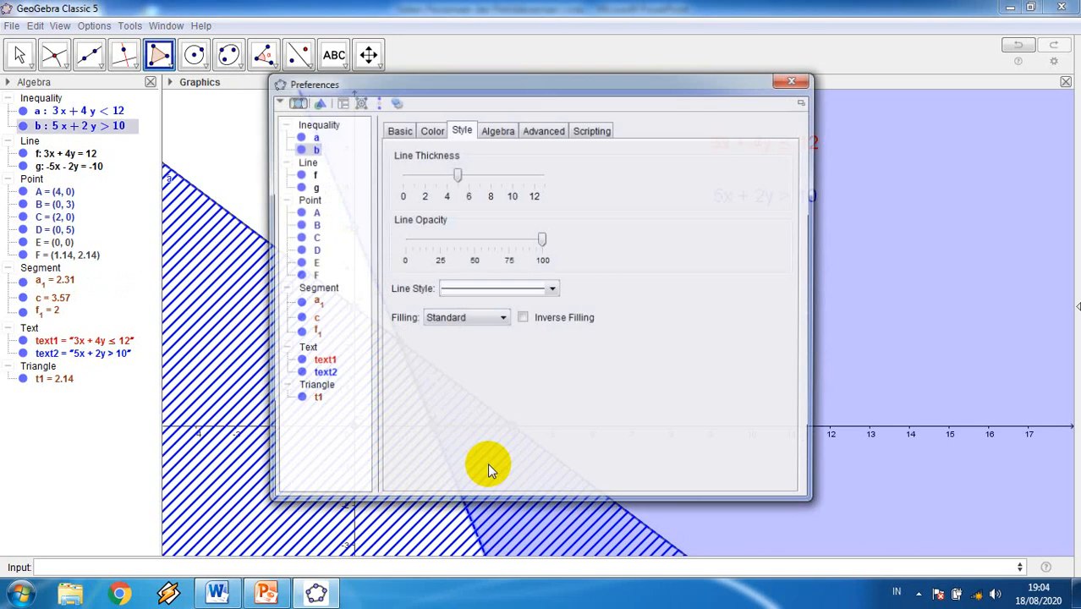
click(430, 129)
click(413, 159)
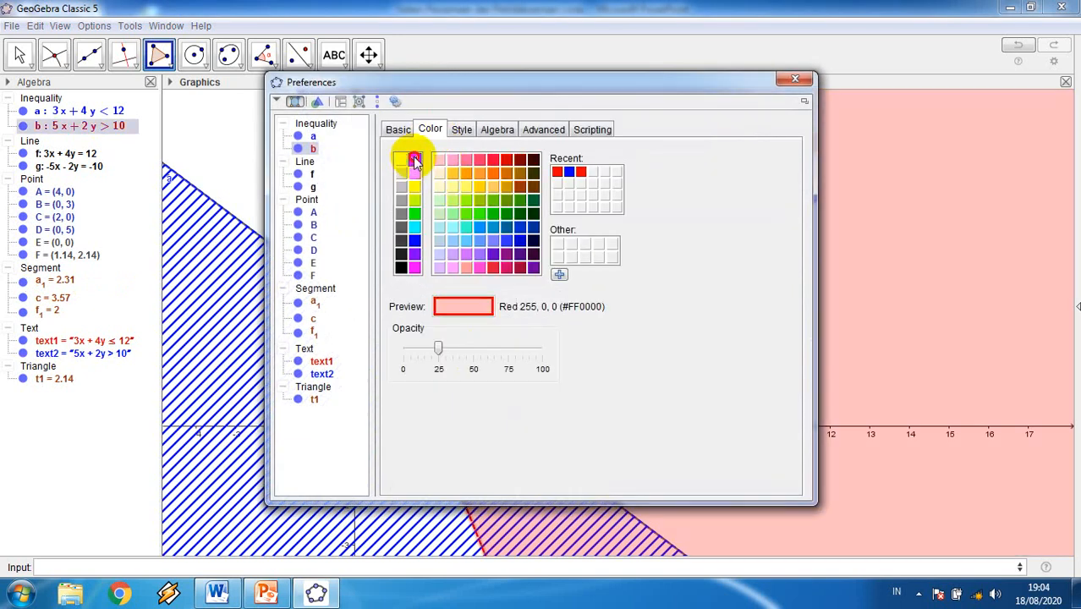
click(416, 160)
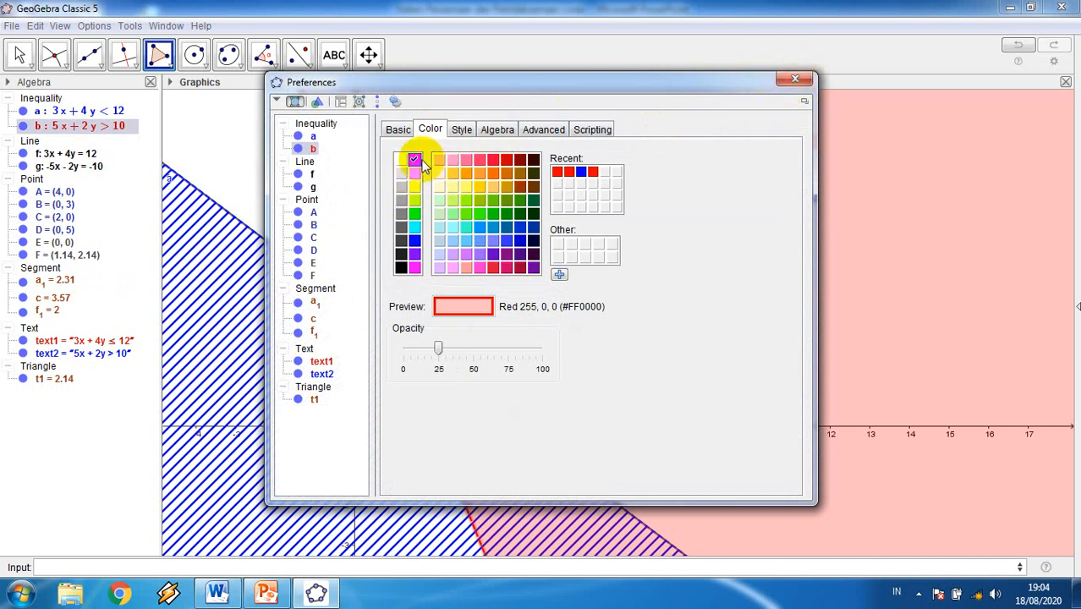
click(414, 228)
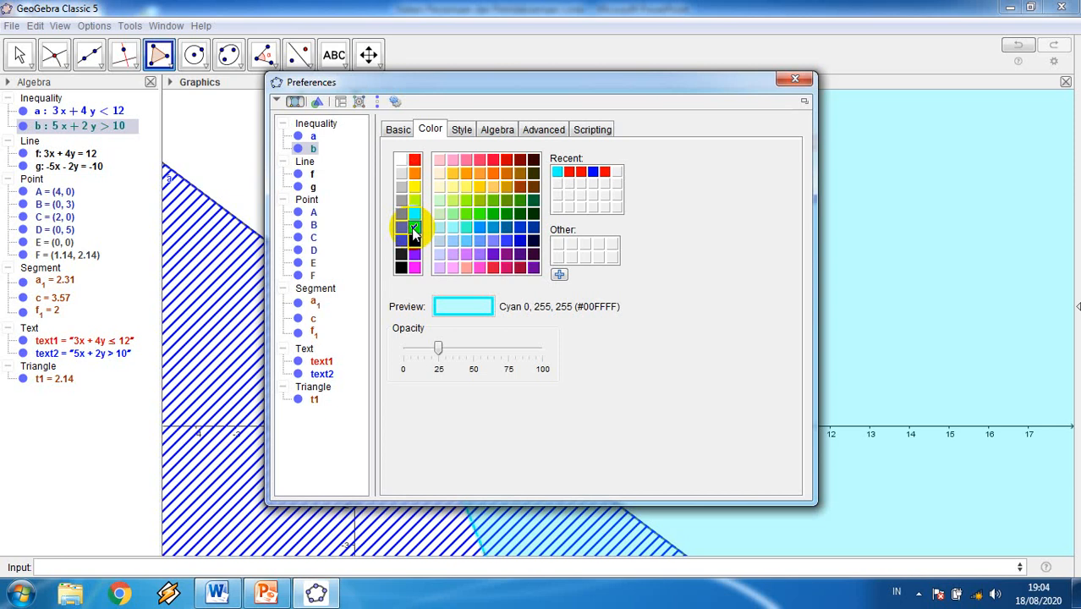
click(795, 81)
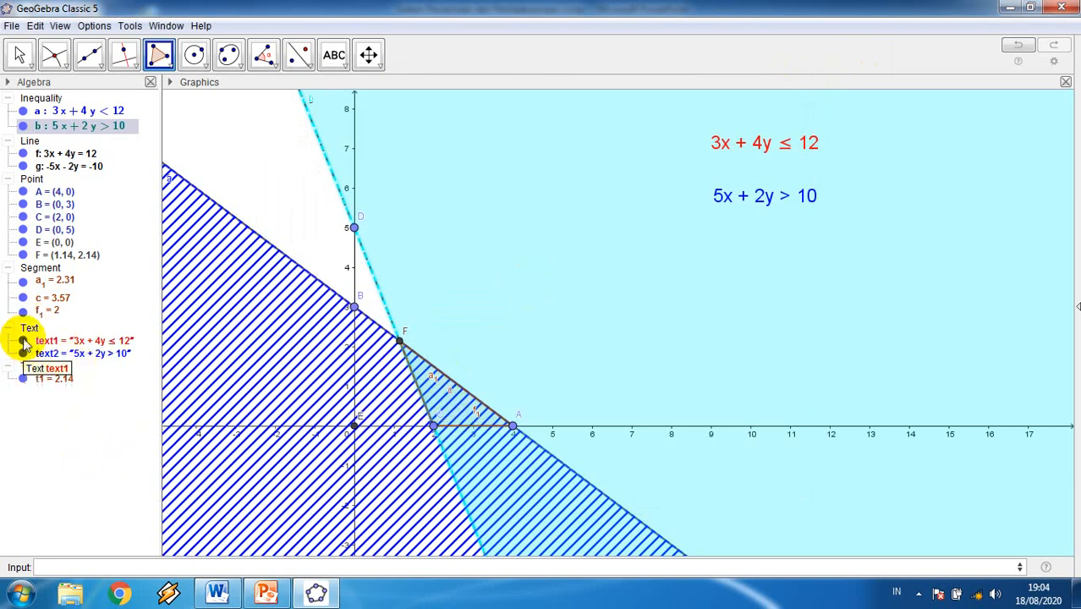
Color triangle t1 red and raise its fill opacity to 100.
right_click(25, 379)
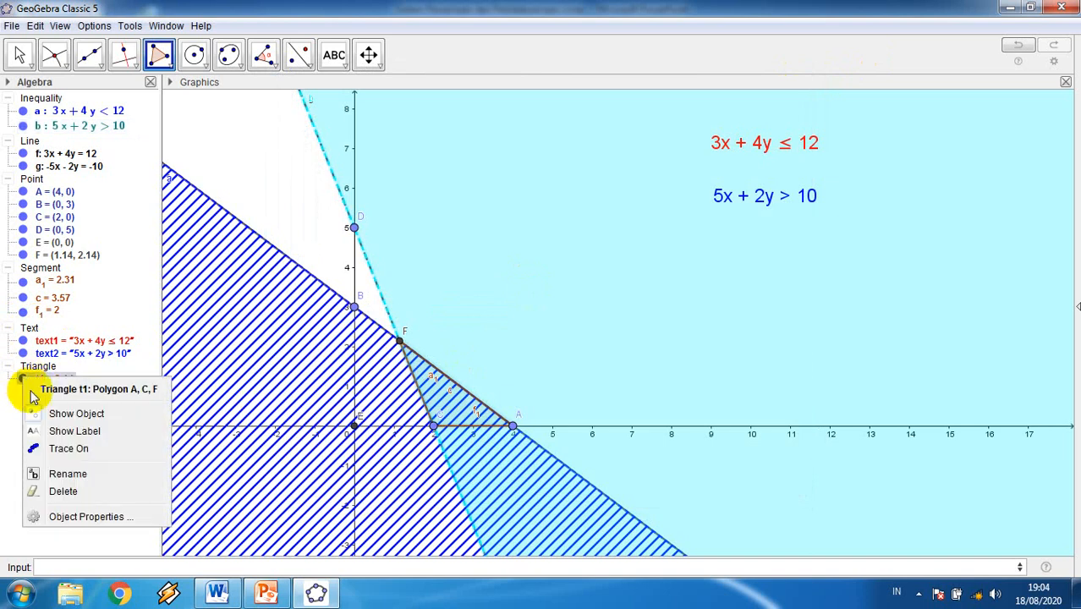
click(68, 517)
click(414, 161)
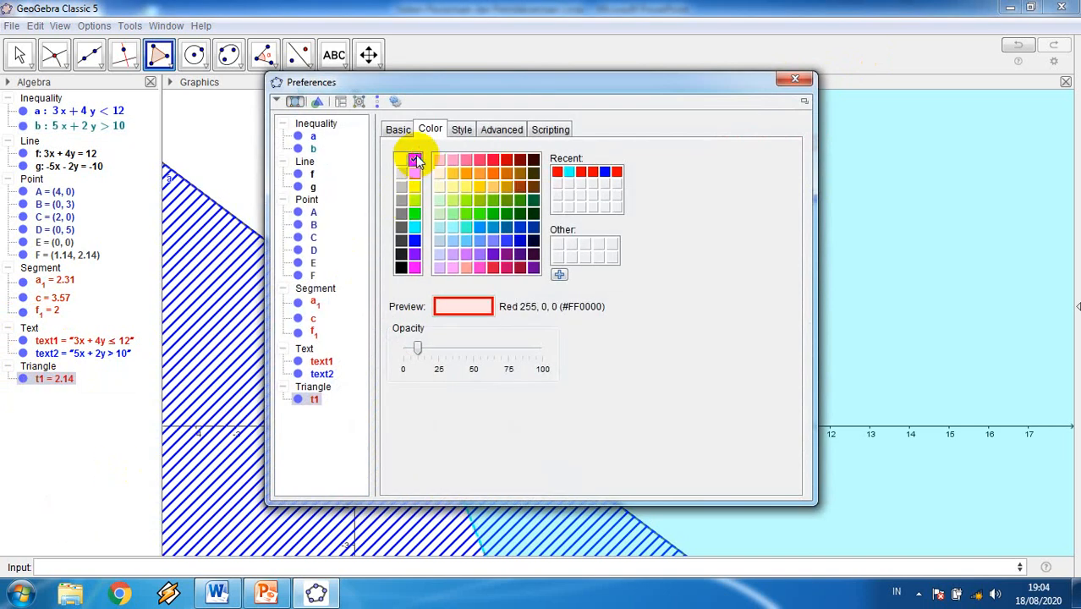
drag(490, 81, 932, 84)
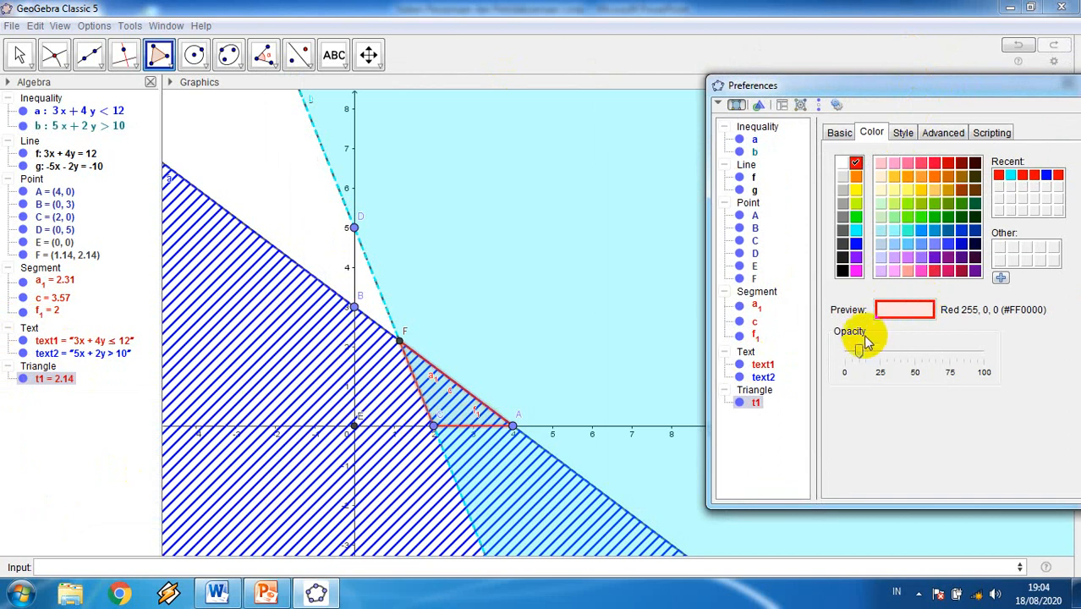
drag(861, 353, 1010, 369)
drag(1033, 79, 981, 75)
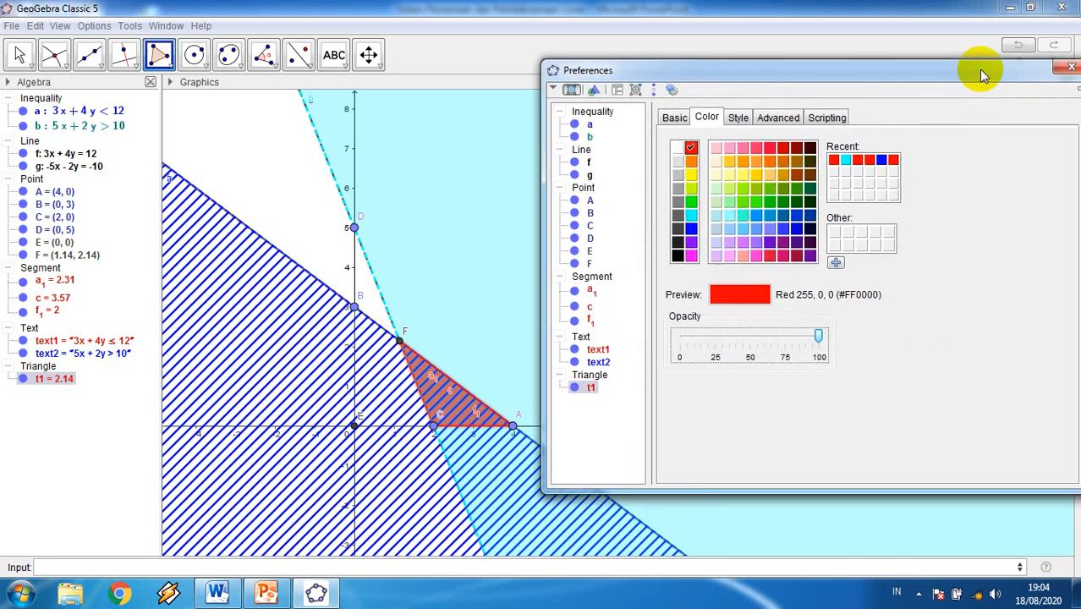
click(1071, 67)
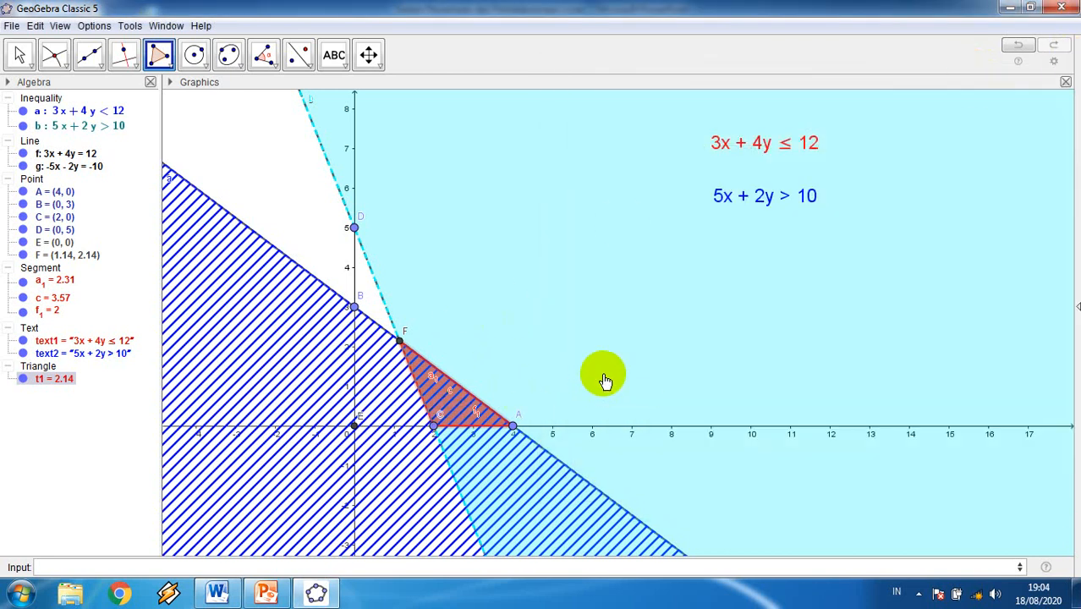
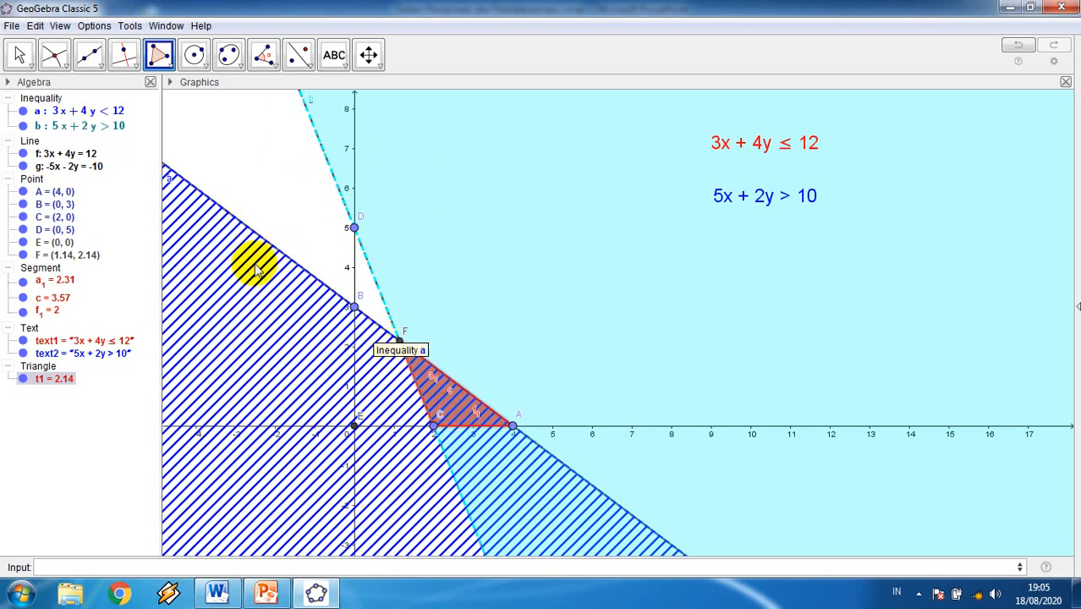
Hide the shaded regions of inequalities a and b and the triangle t1.
click(24, 111)
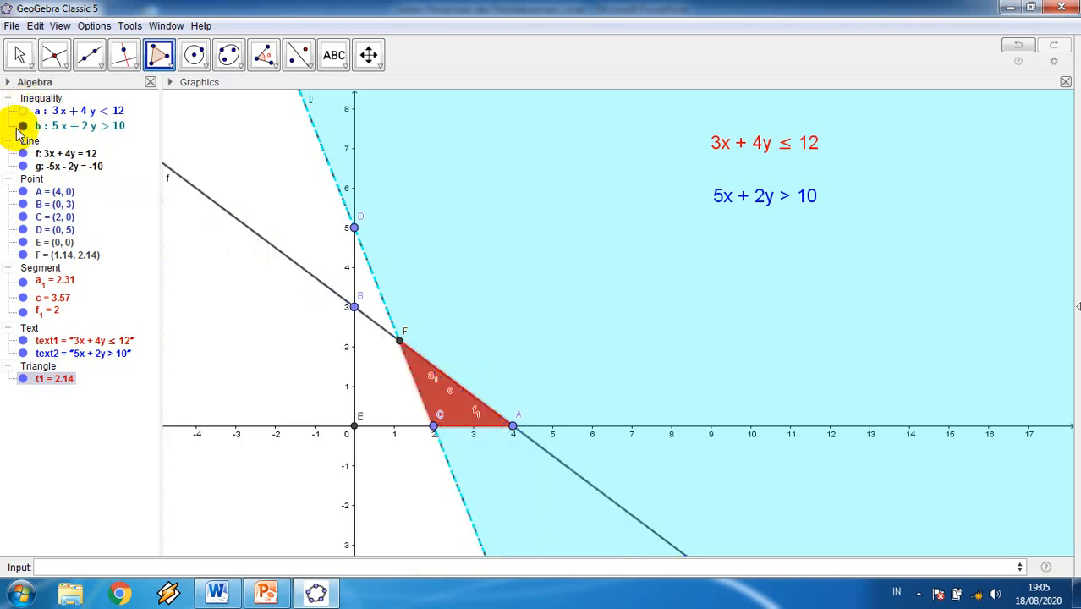
click(23, 126)
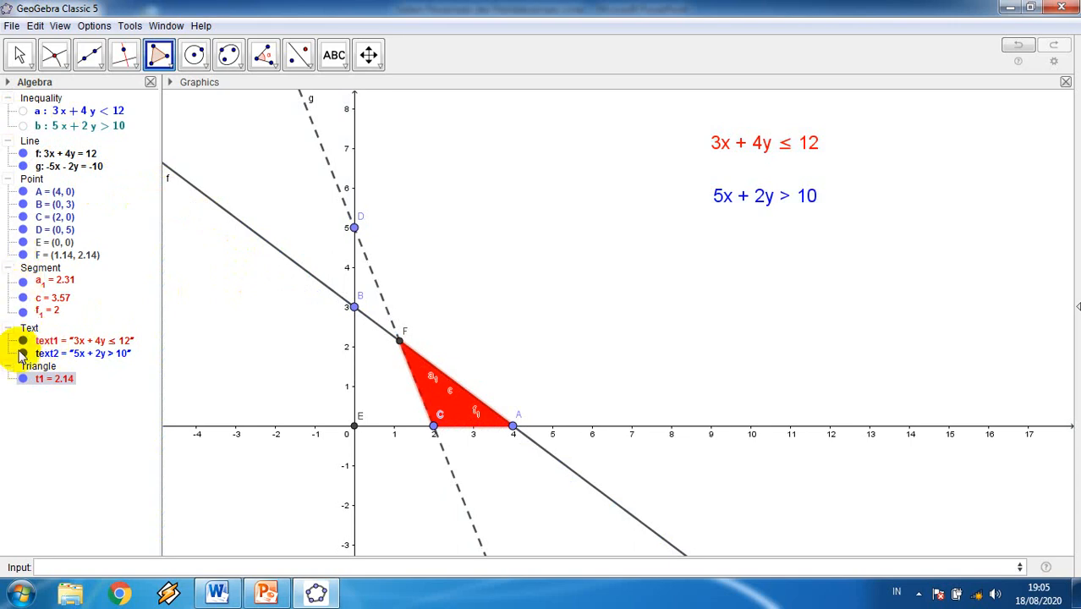
click(23, 379)
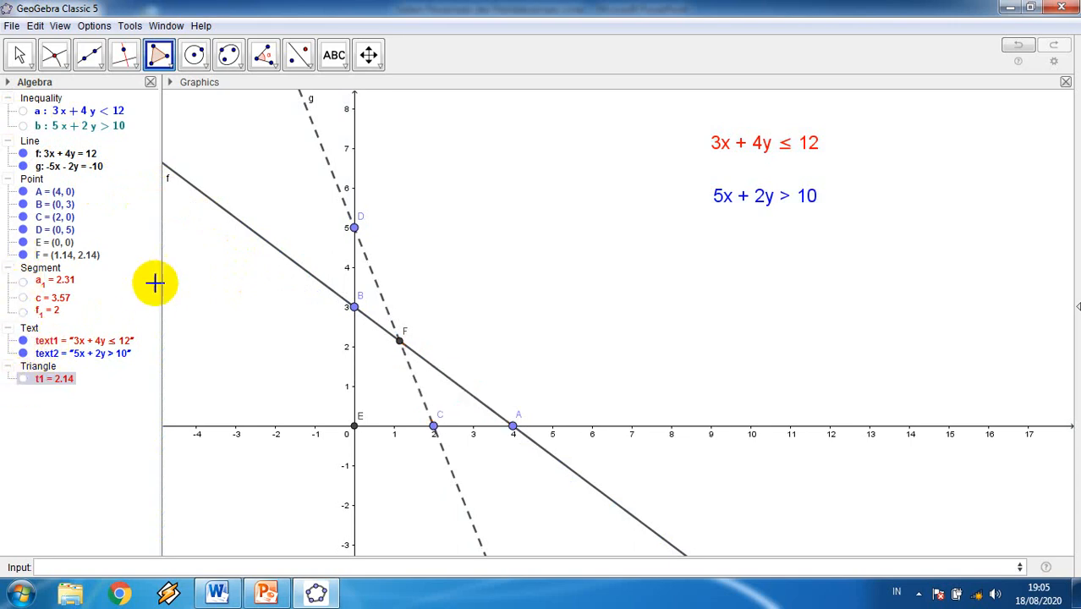
Show inequality a and reverse its sign so it reads 3x + 4y > 12.
click(23, 112)
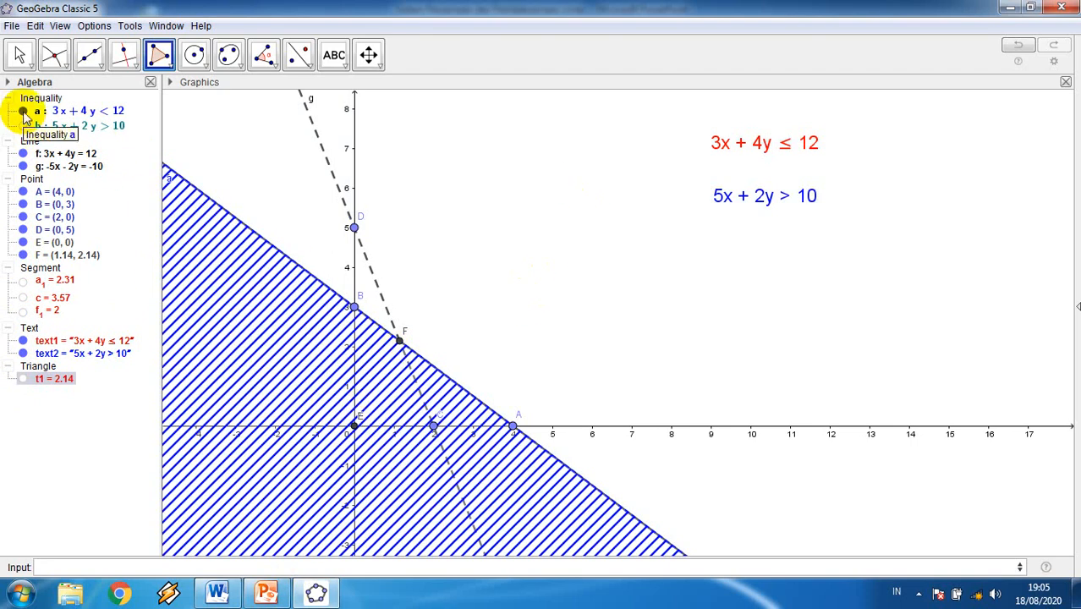
double_click(55, 111)
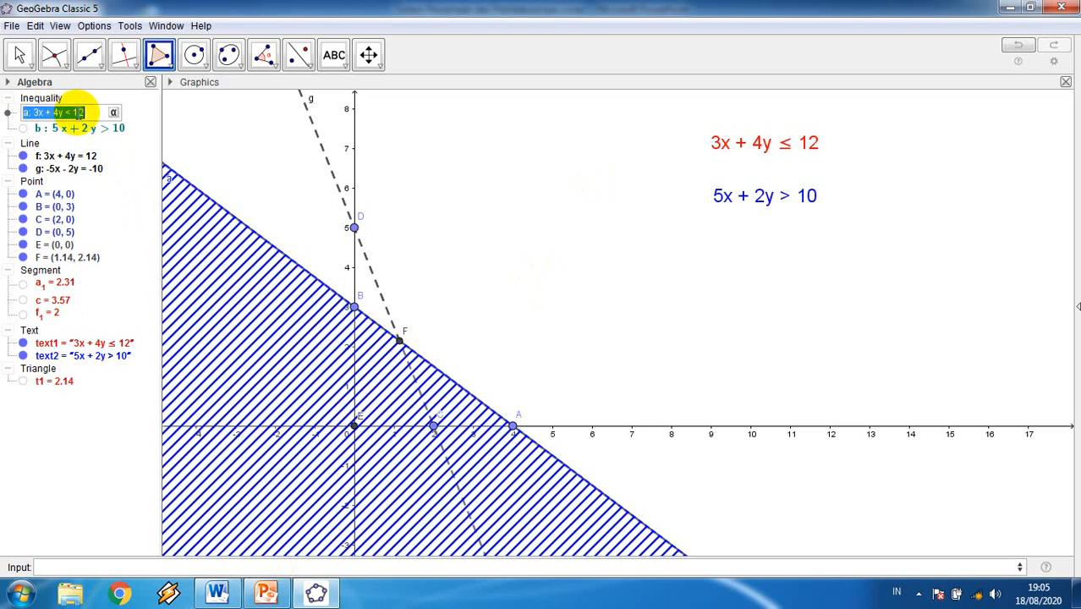
click(71, 112)
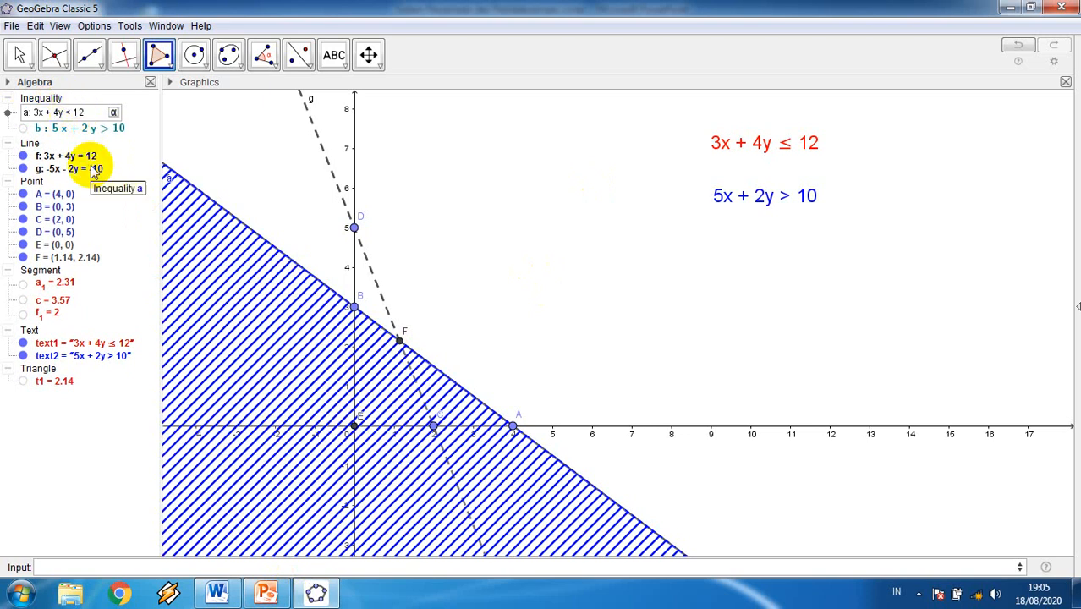
text(>)
key(Return)
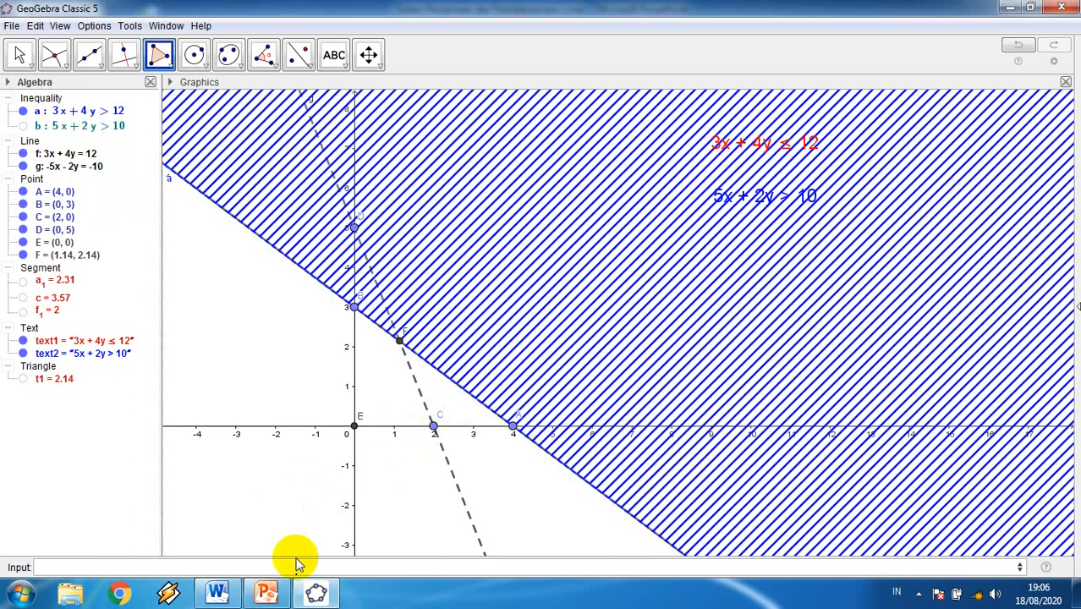
Show inequality b and reverse its sign so it reads 5x + 2y < 10.
click(23, 126)
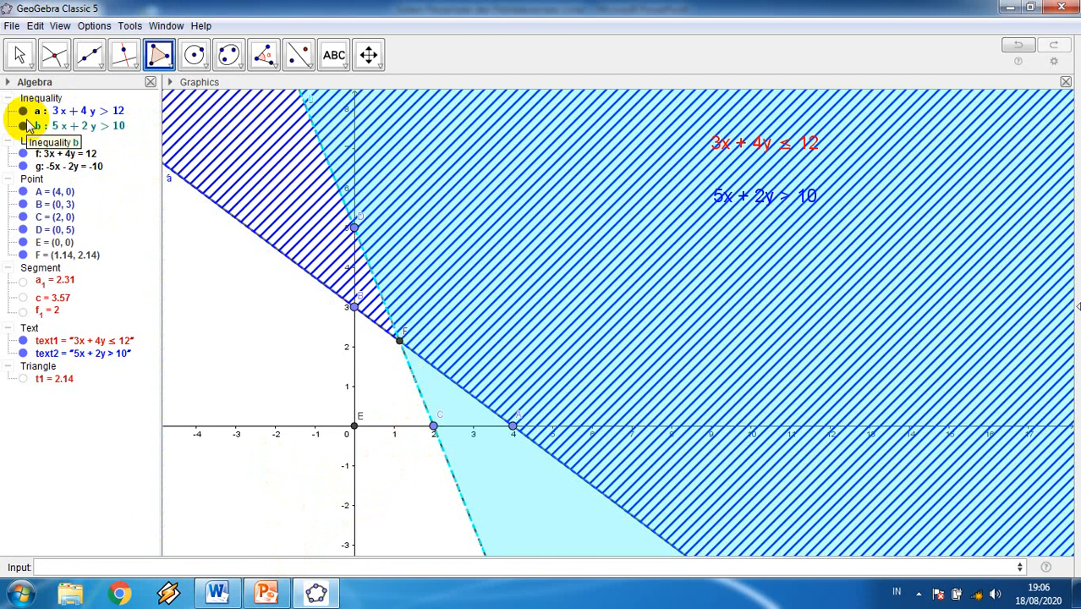
double_click(74, 128)
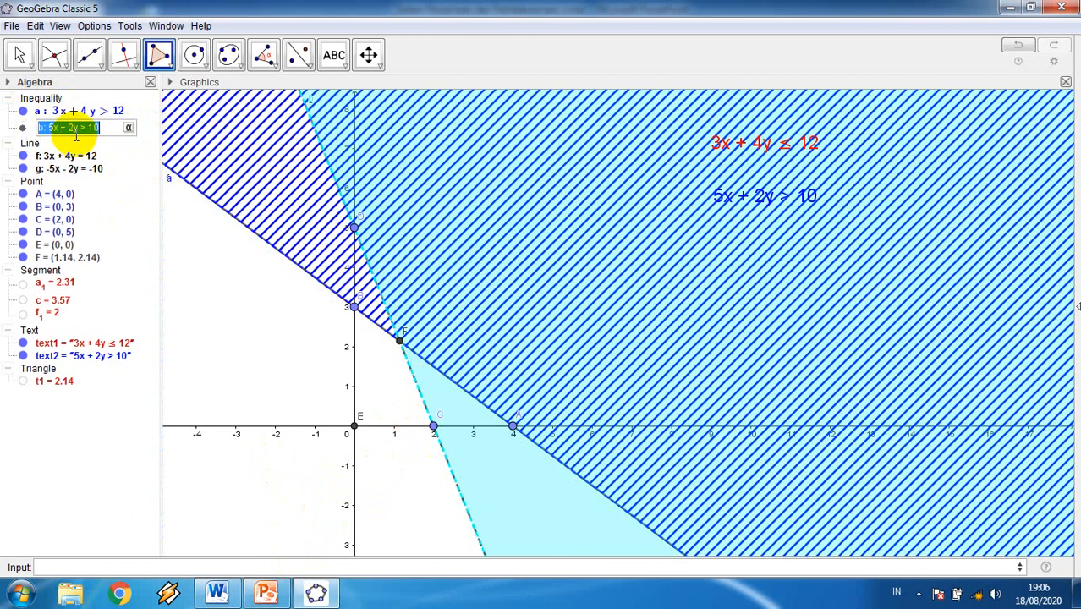
click(77, 134)
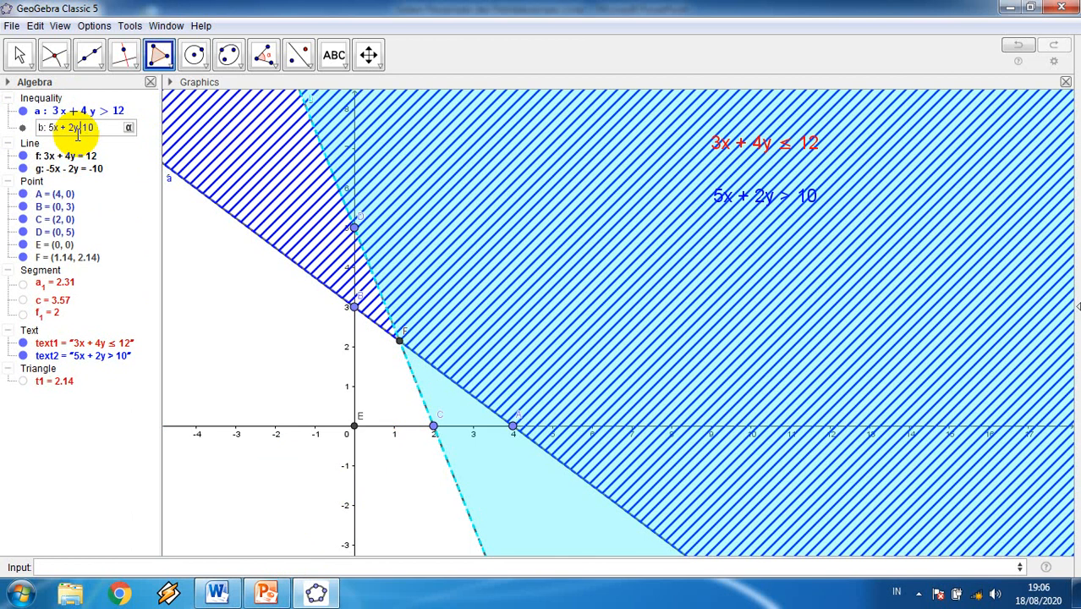
key(Return)
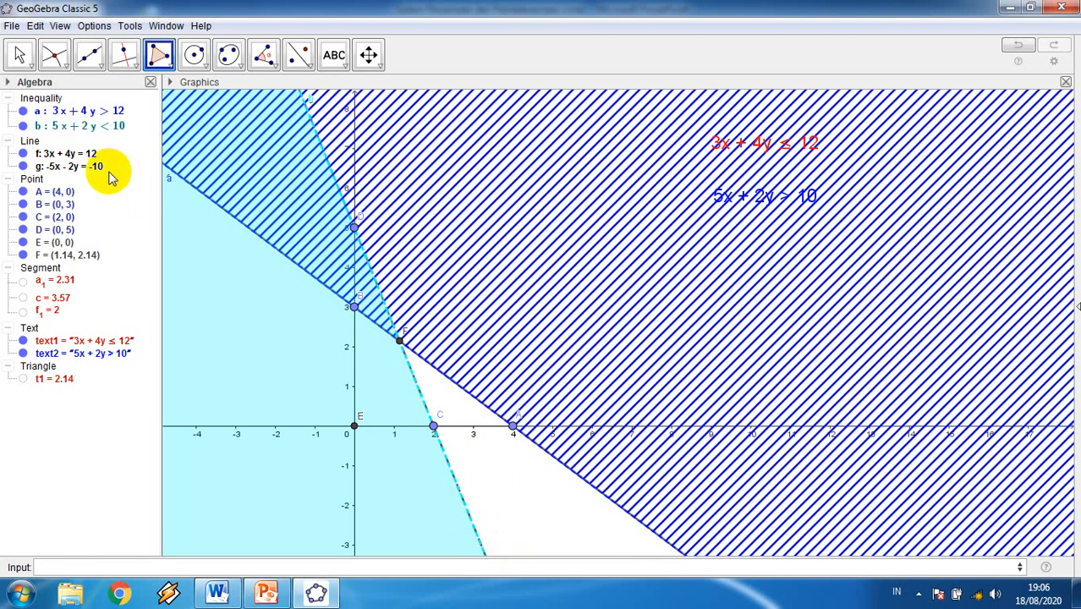
Change inequality a back to 3x + 4y < 12.
double_click(73, 116)
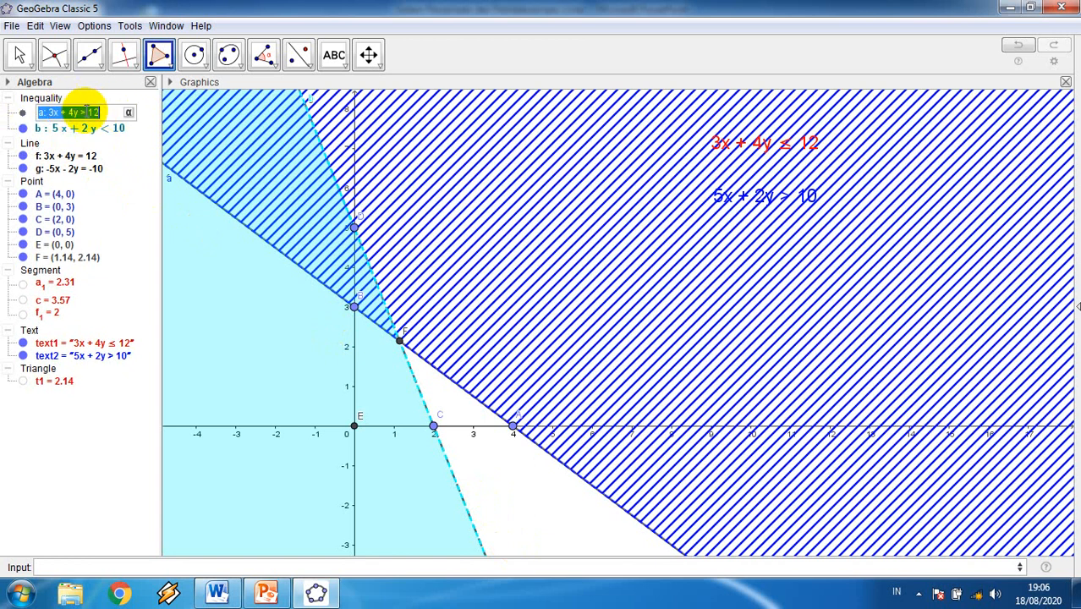
click(88, 113)
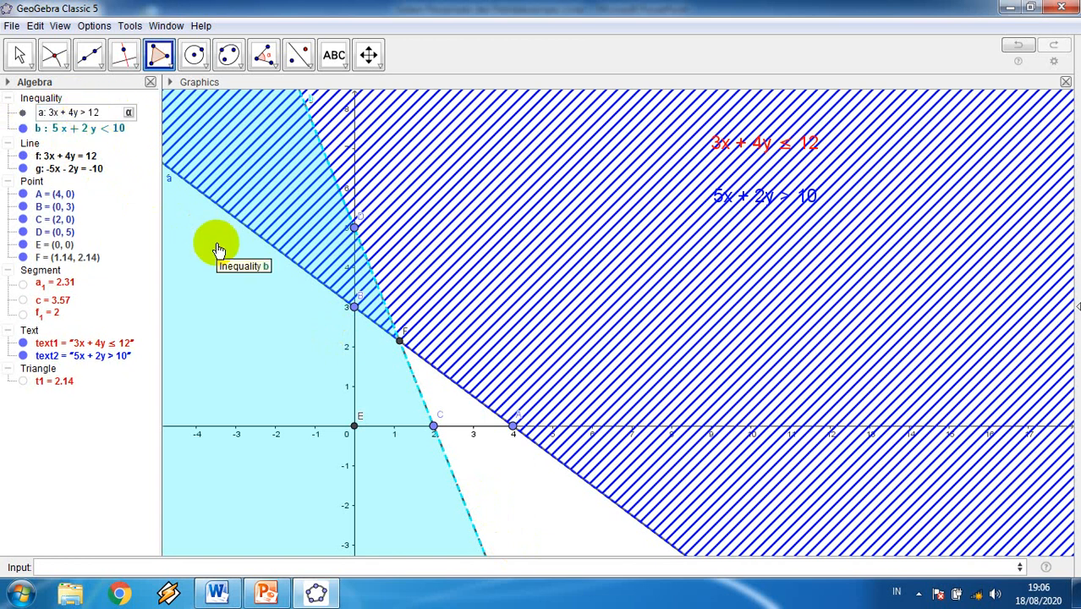
key(Return)
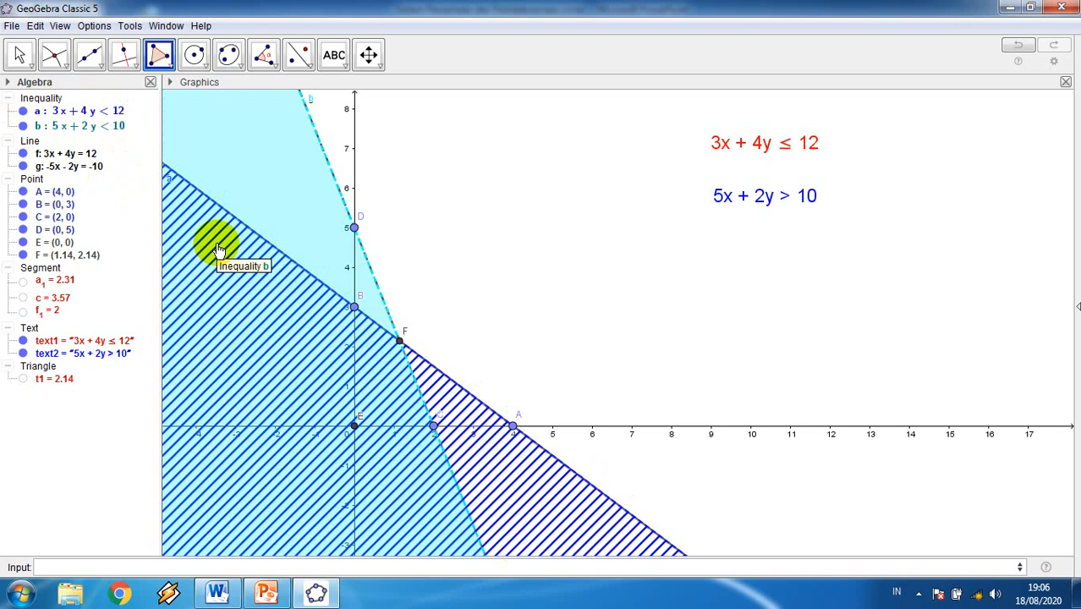
Change inequality b back to 5x + 2y > 10, undoing any stray polygon start.
double_click(83, 116)
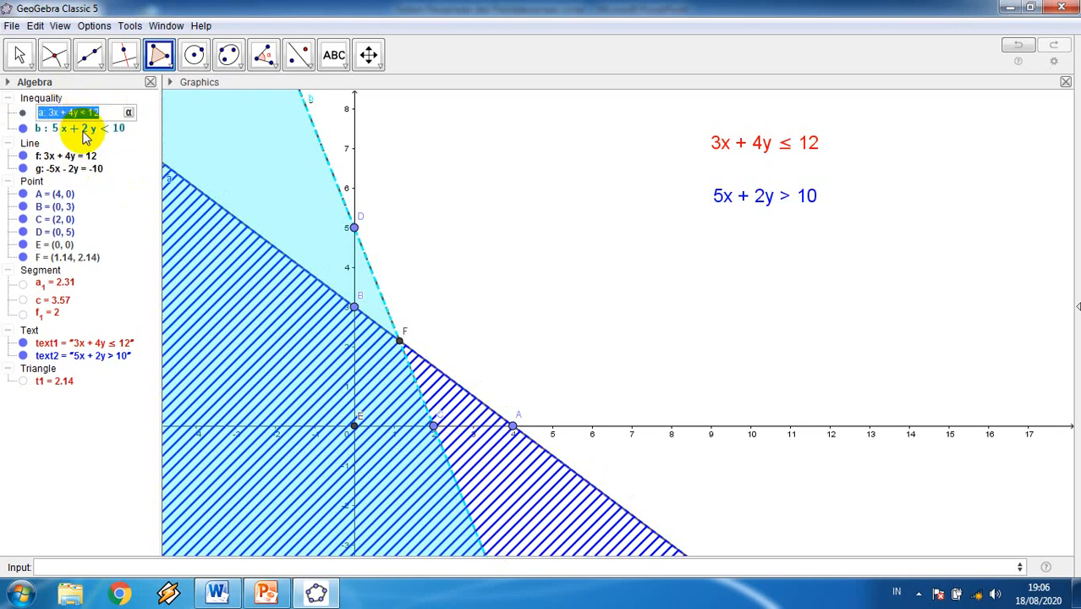
double_click(83, 129)
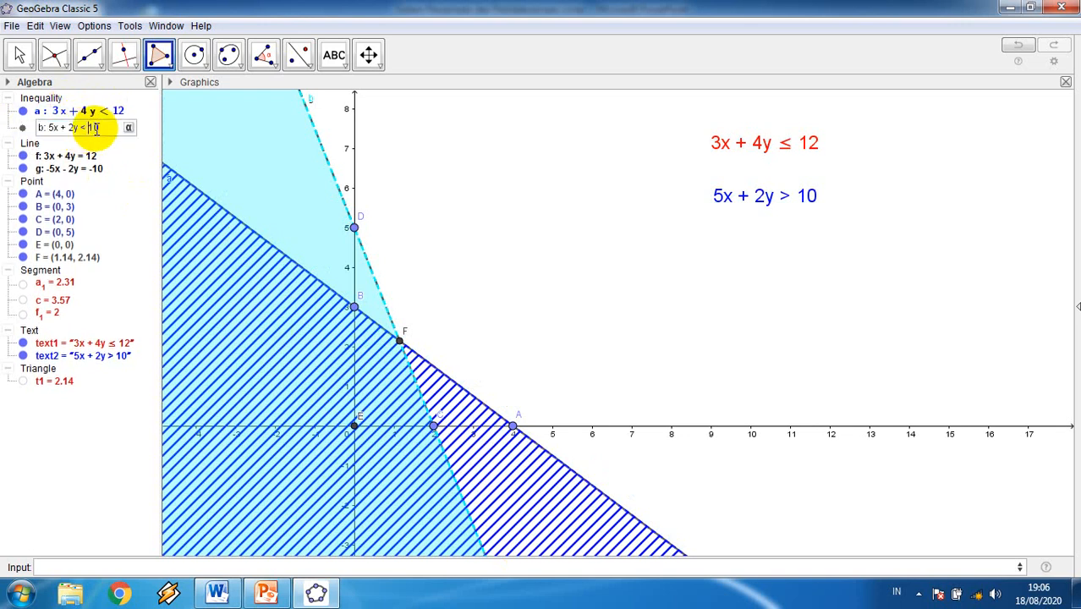
key(Return)
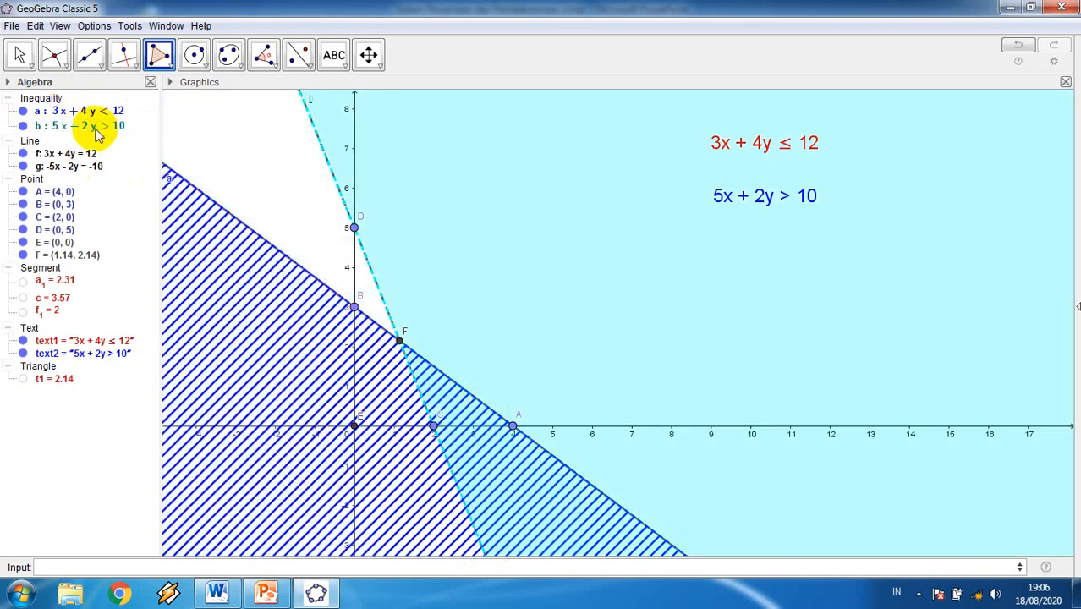
click(431, 425)
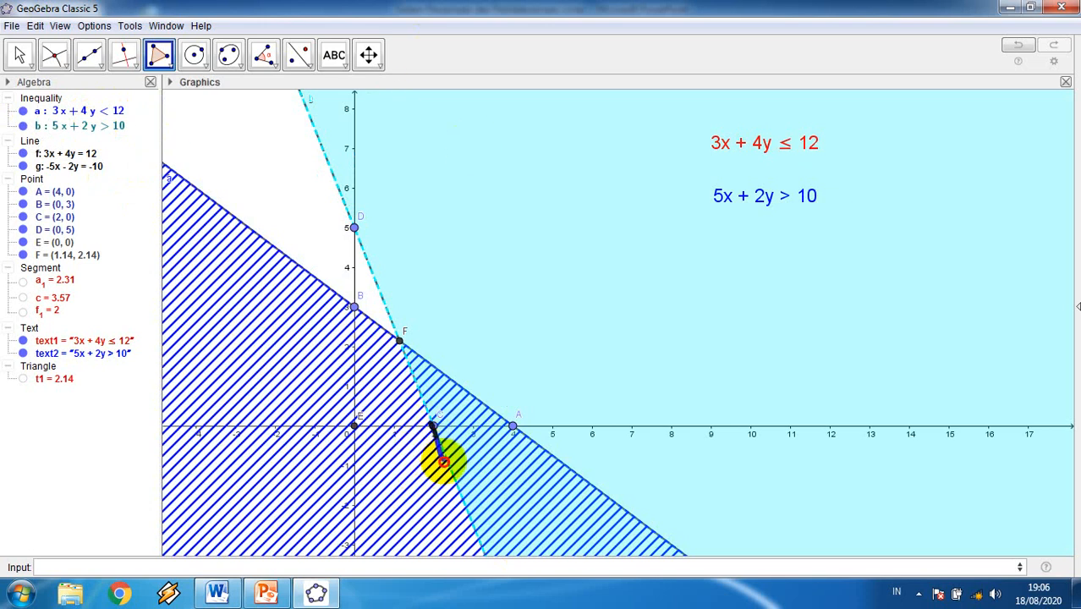
key(ctrl+z)
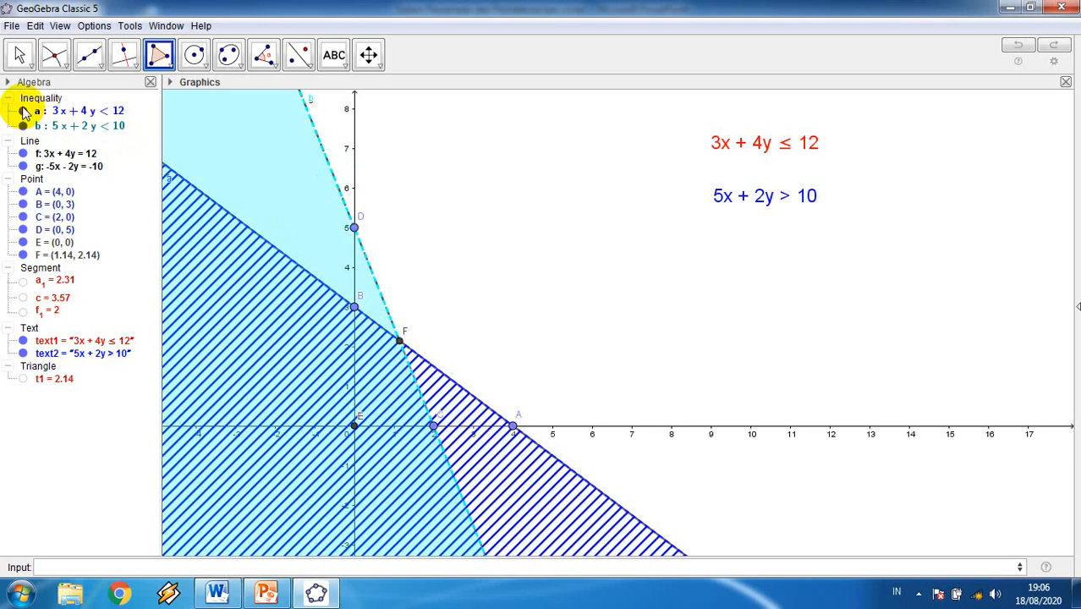
double_click(110, 128)
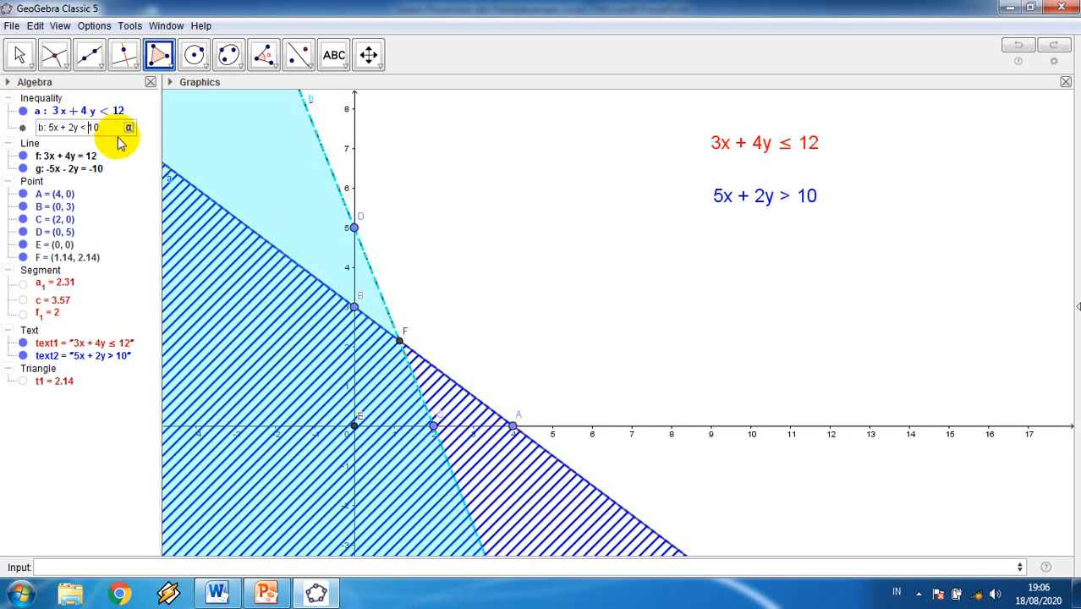
key(Return)
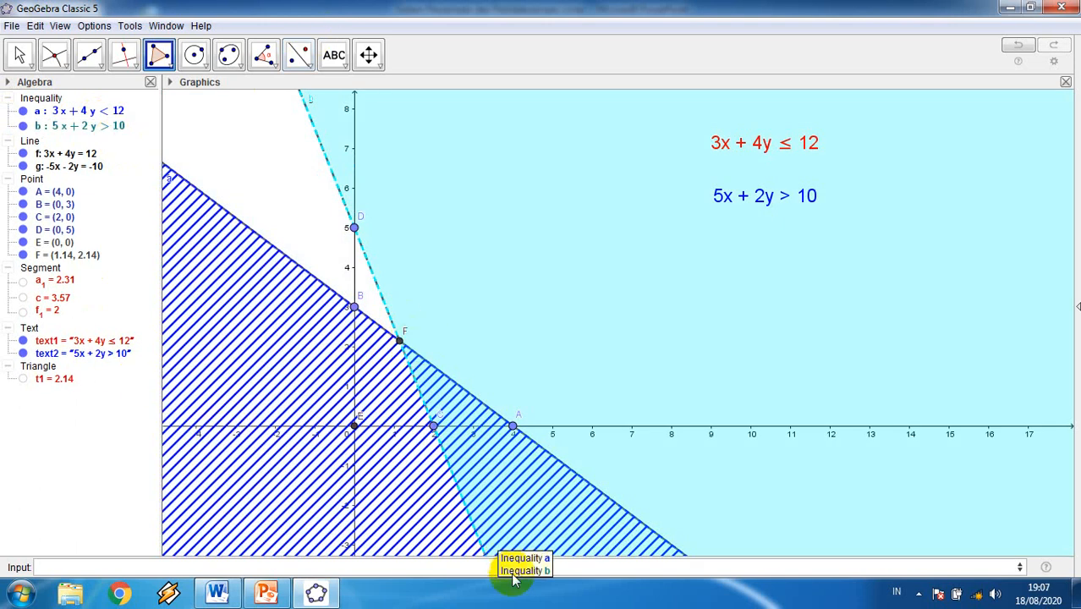
Delete the triangle t1 through points A, C and F together with its segments.
right_click(11, 268)
click(95, 425)
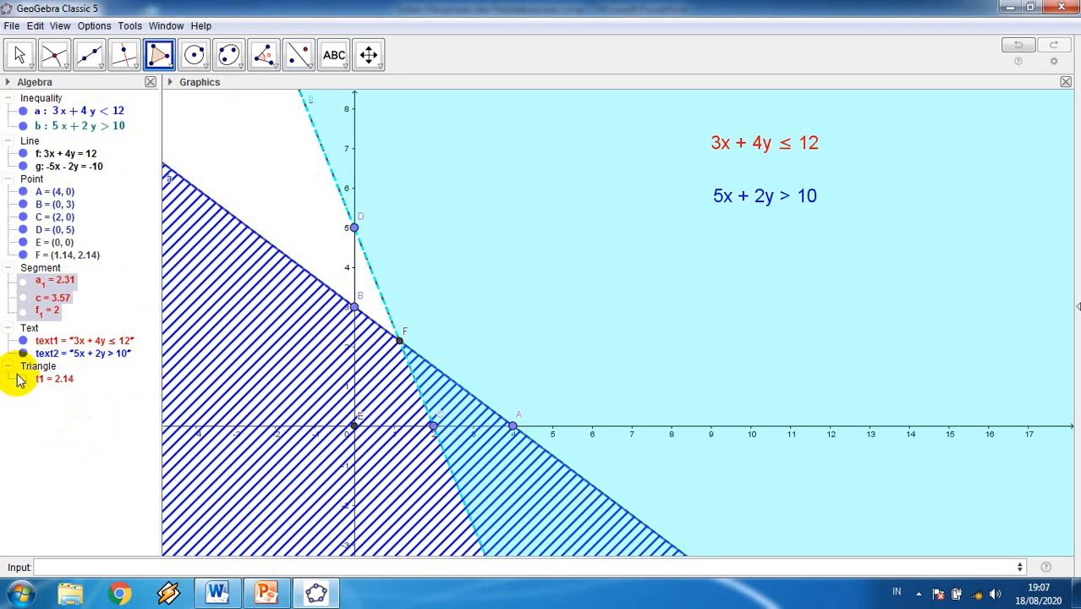
right_click(14, 376)
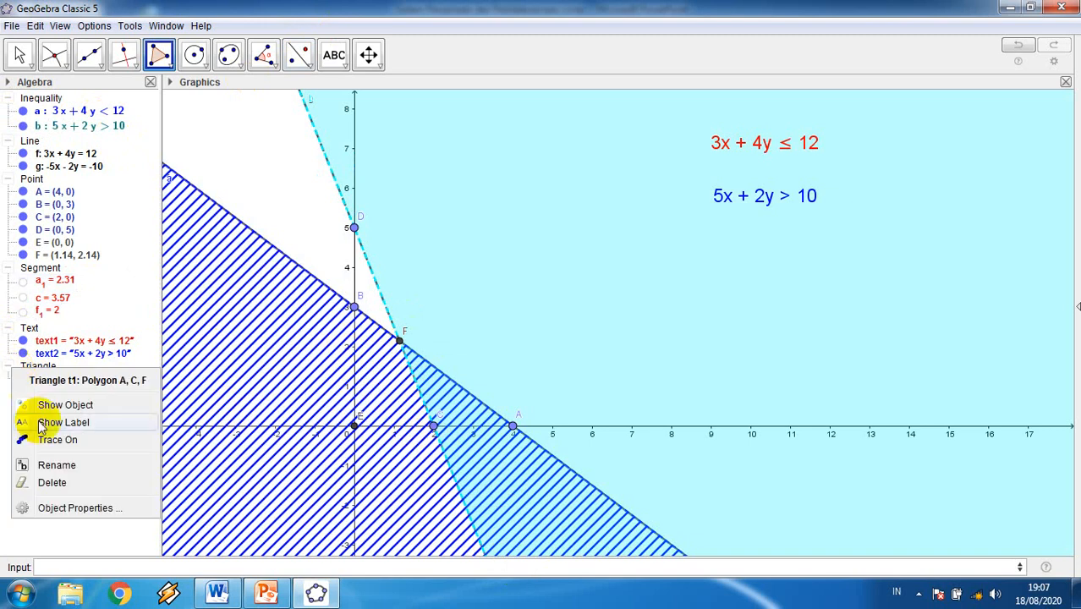
click(51, 483)
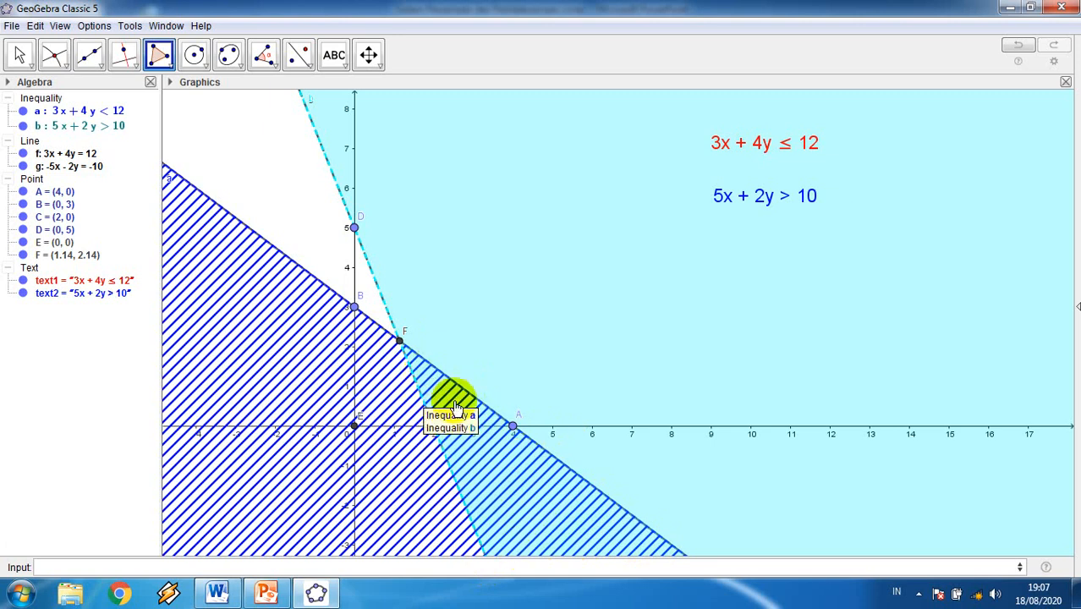
Reverse both inequality signs so that a reads 3x + 4y > 12 and b reads 5x + 2y < 10.
double_click(100, 115)
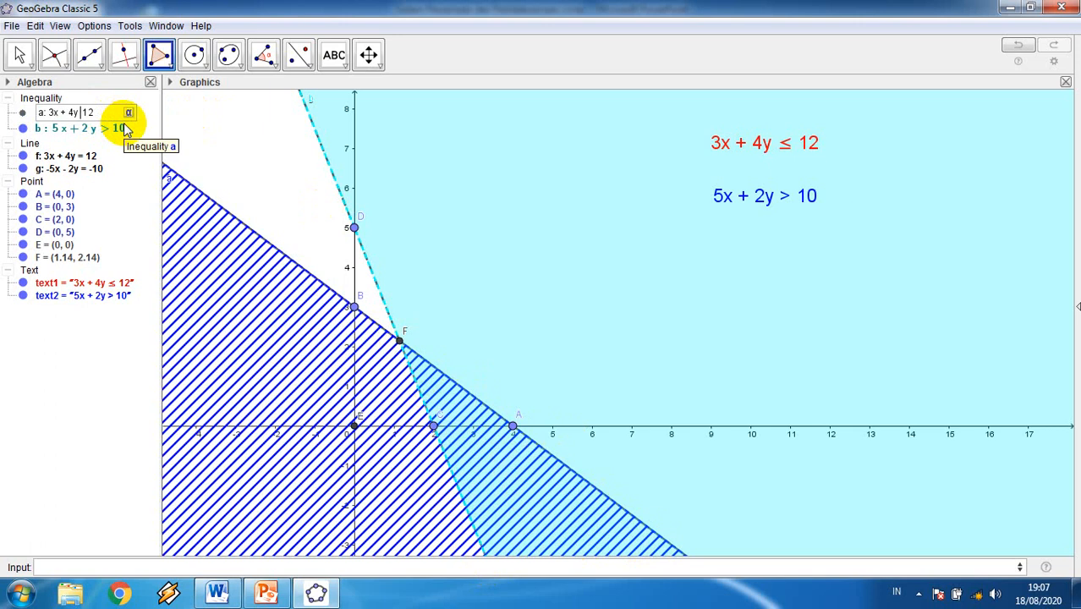
text(>)
key(Return)
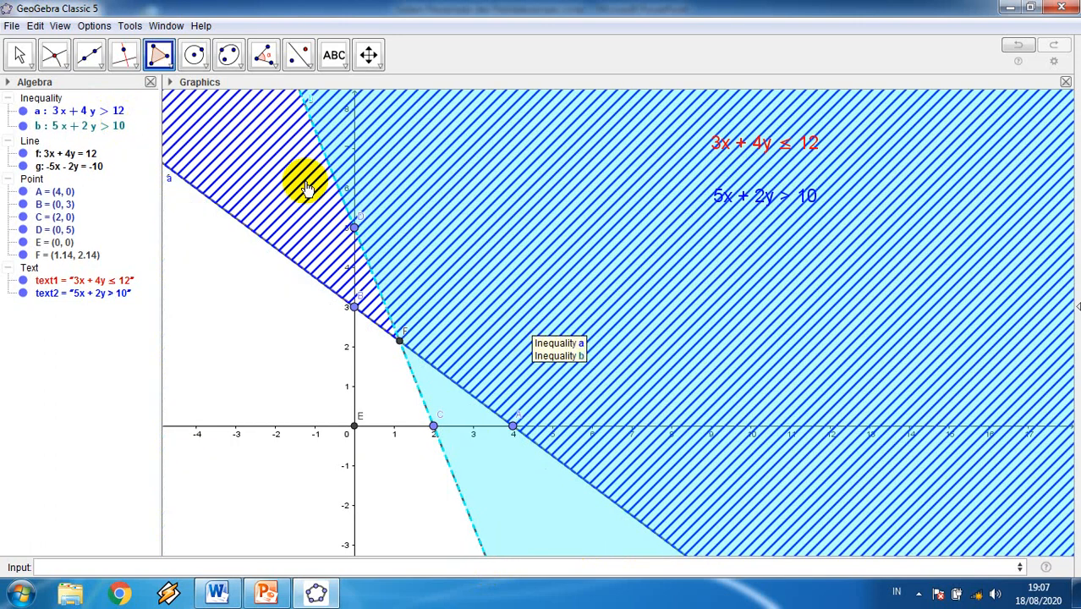
double_click(92, 125)
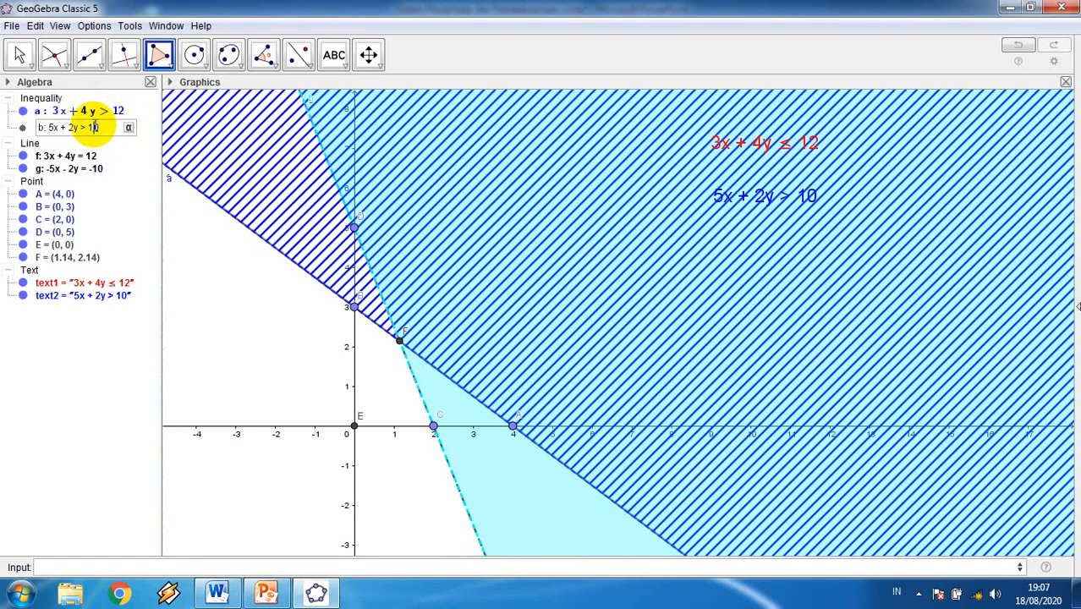
text(<)
key(Return)
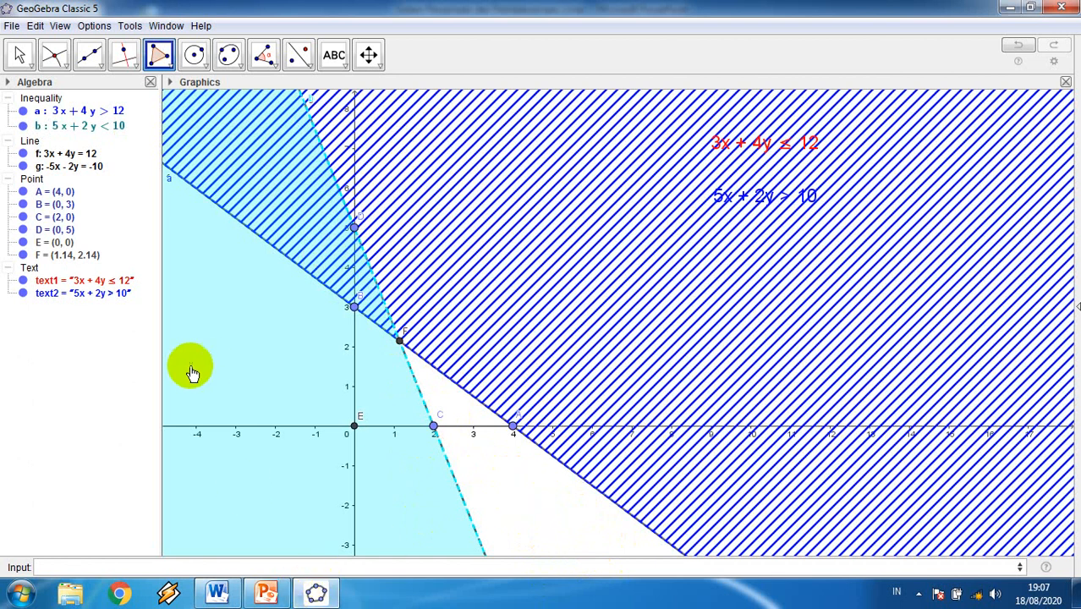
Delete all the inequalities, lines, points and texts from the construction, one object group at a time.
right_click(8, 102)
click(24, 211)
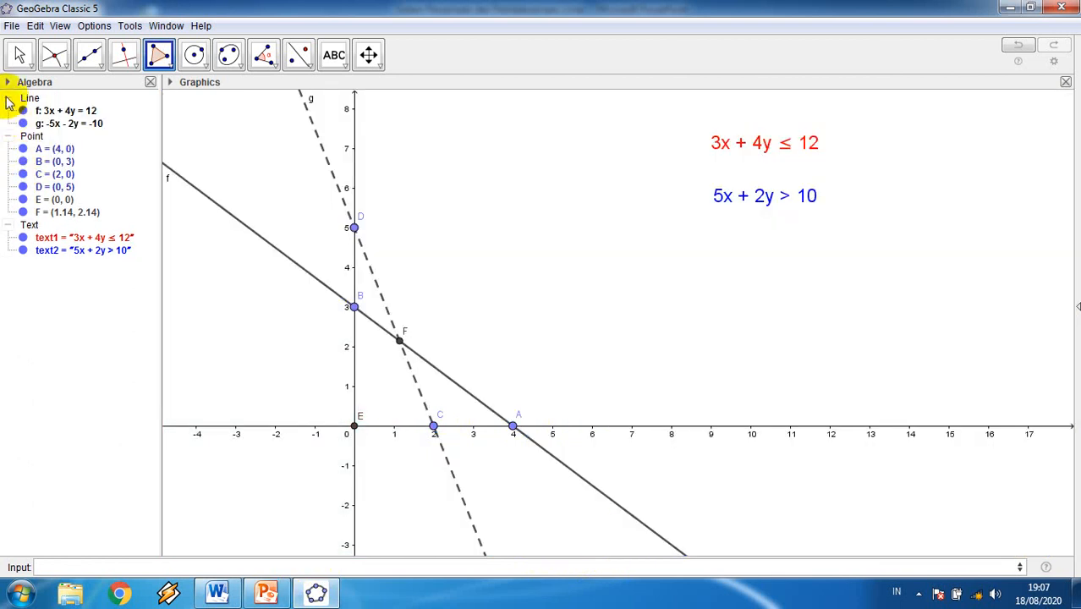
right_click(9, 101)
click(71, 269)
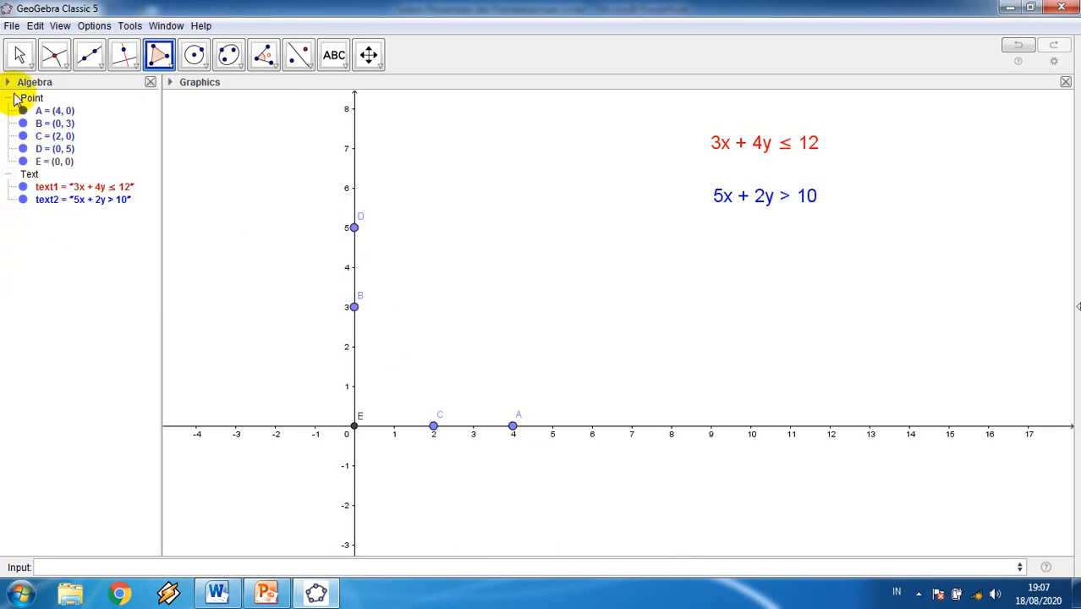
right_click(11, 99)
click(43, 234)
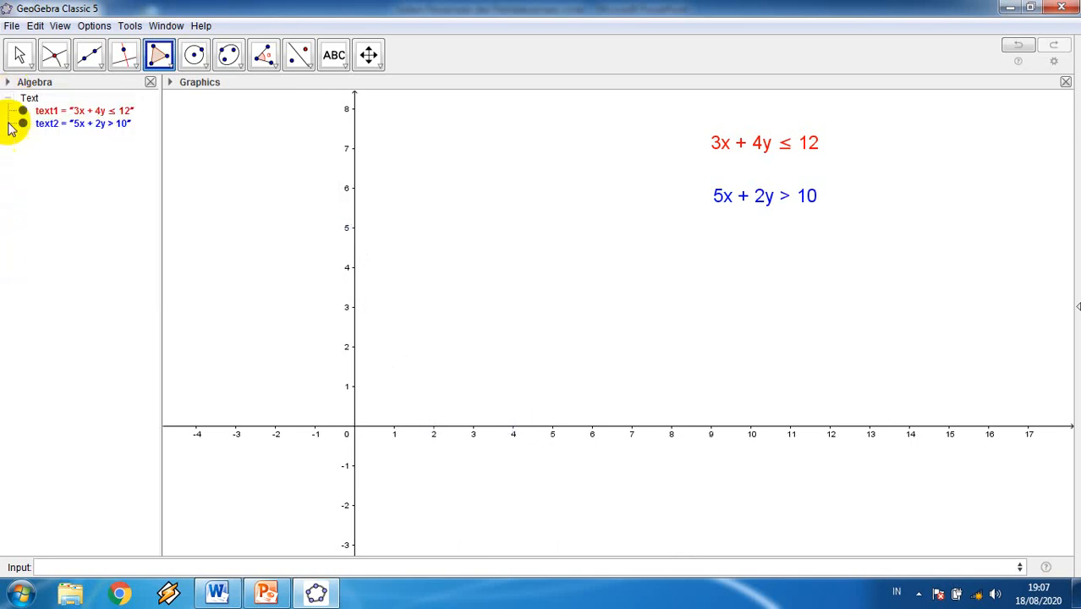
right_click(10, 102)
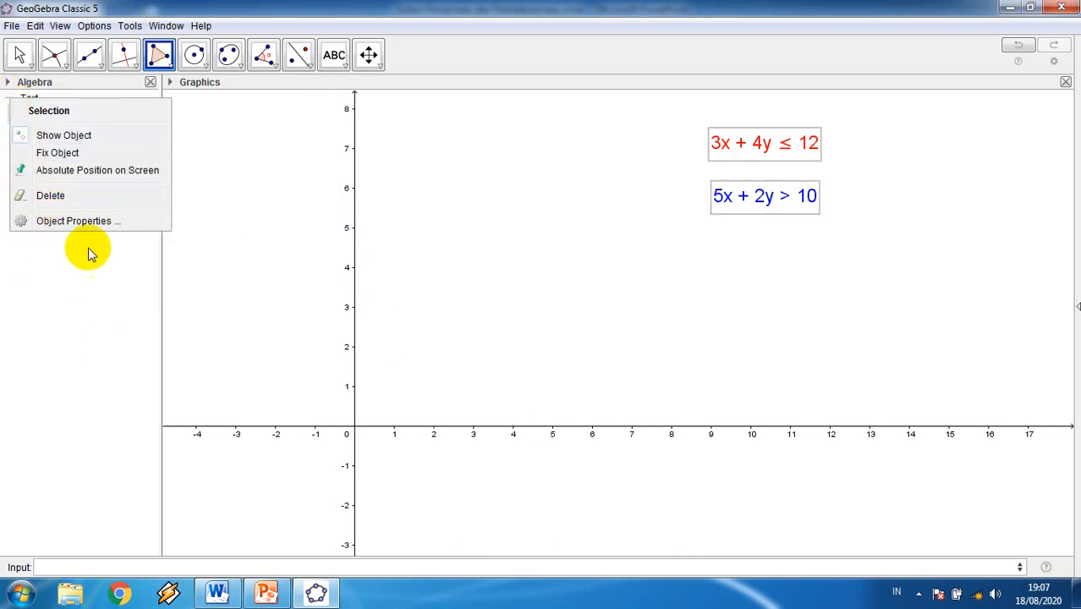
click(74, 196)
Check the CONTOH 2 exercise list in PowerPoint and plot the line x = -2 in GeoGebra.
click(265, 588)
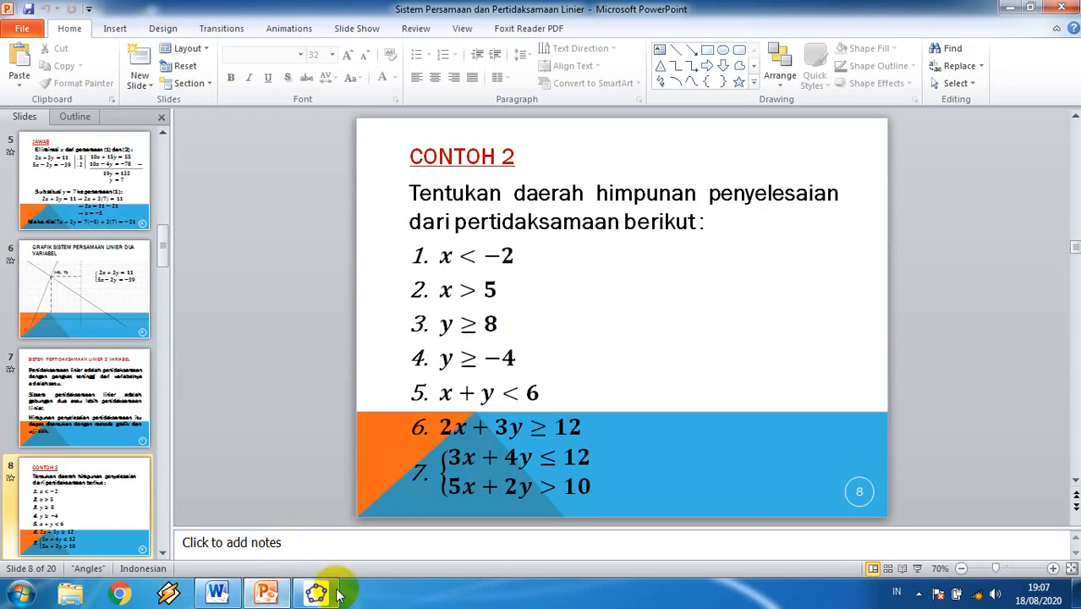
mouse_move(324, 597)
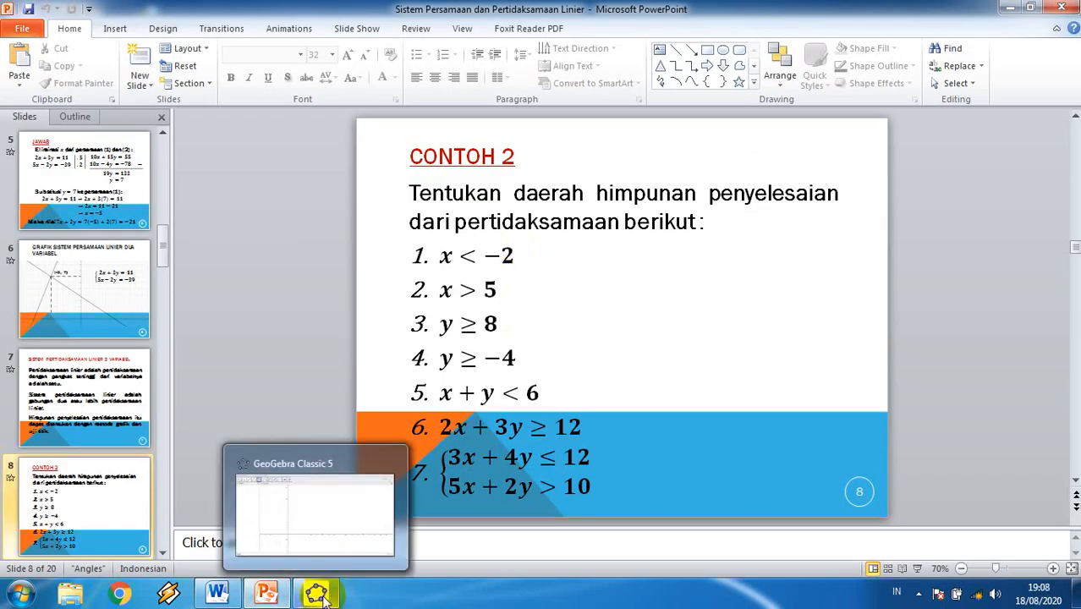
click(318, 595)
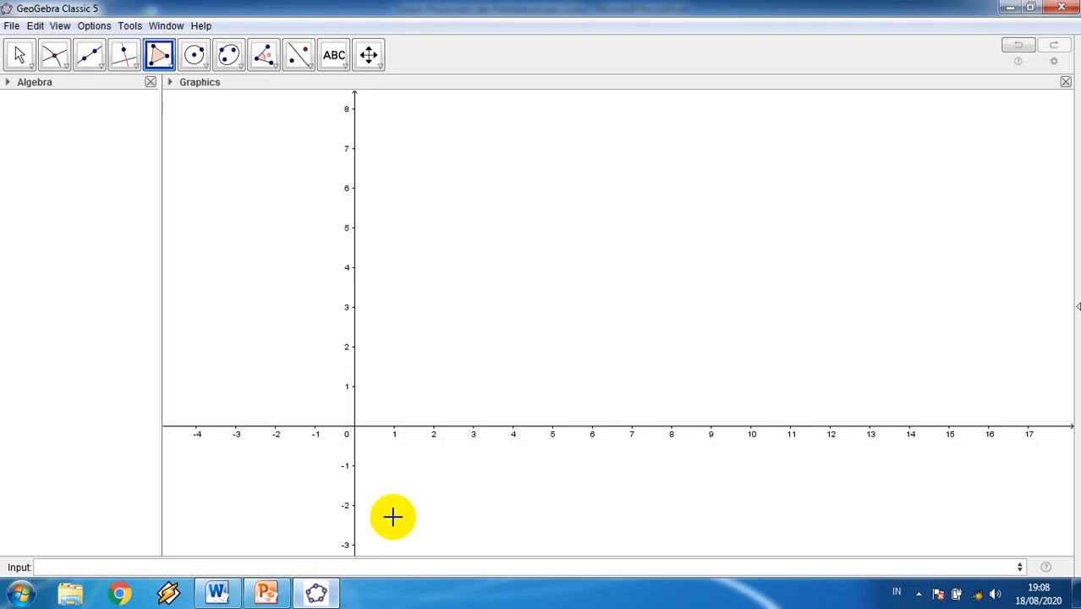
click(384, 568)
text(x)
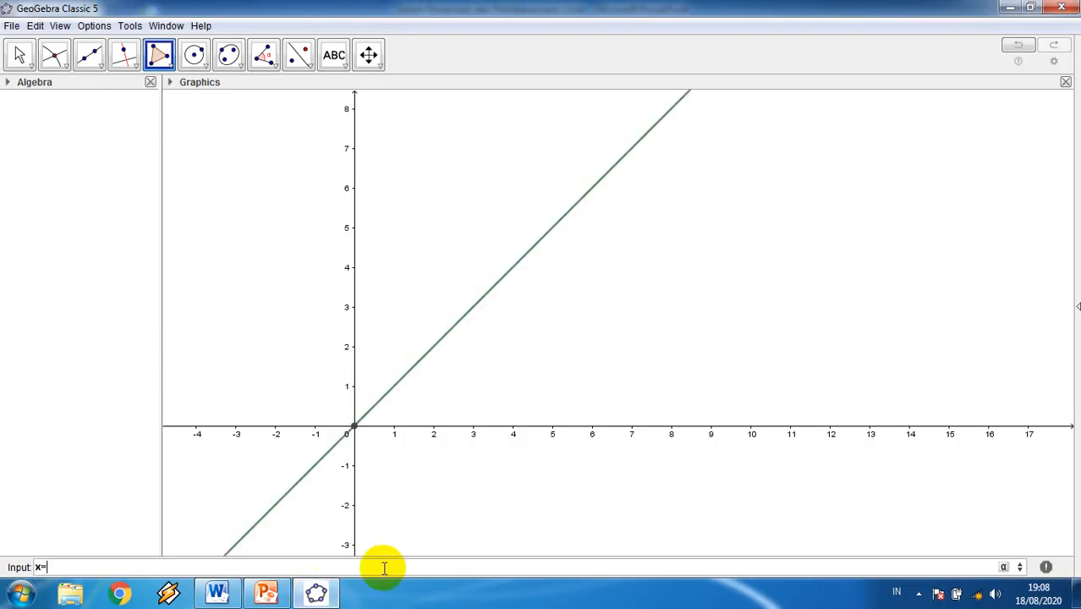
text(=-2)
key(Return)
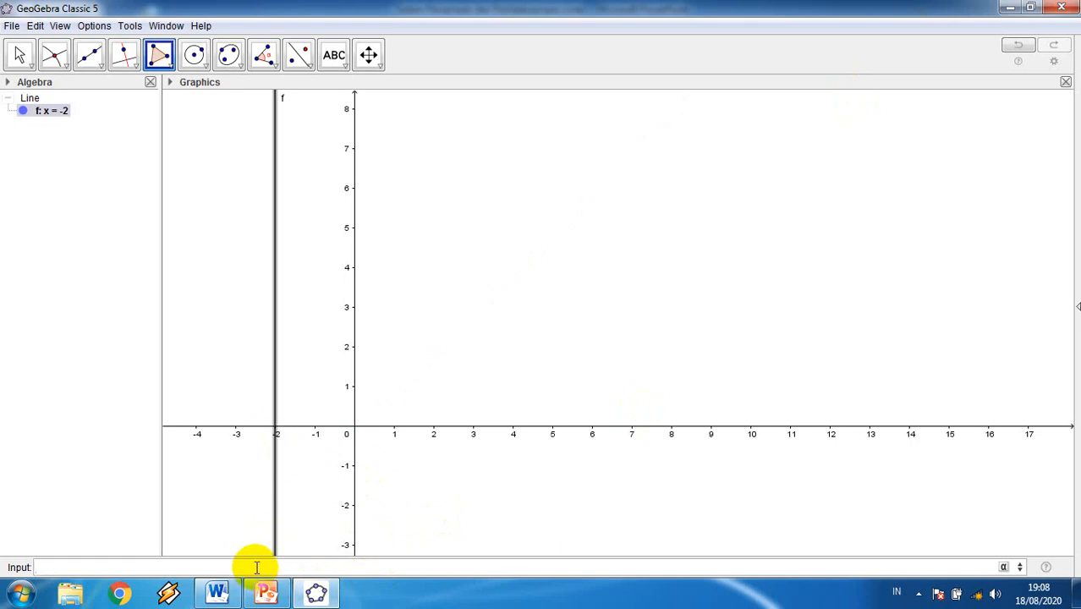
Check exercise 1 in PowerPoint and enter the inequality x < -2 in GeoGebra.
click(267, 592)
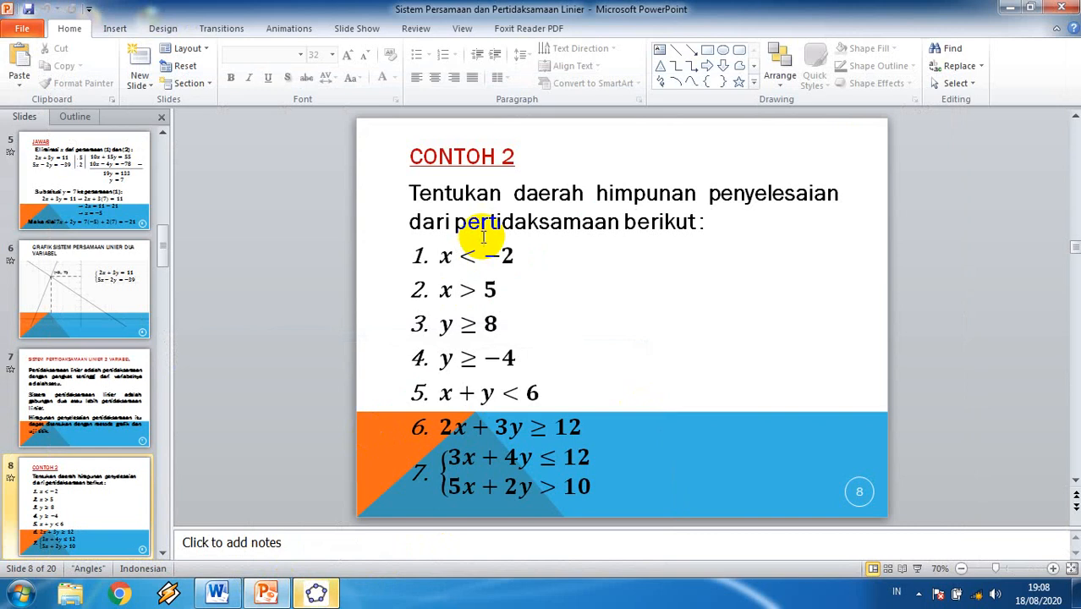
click(319, 590)
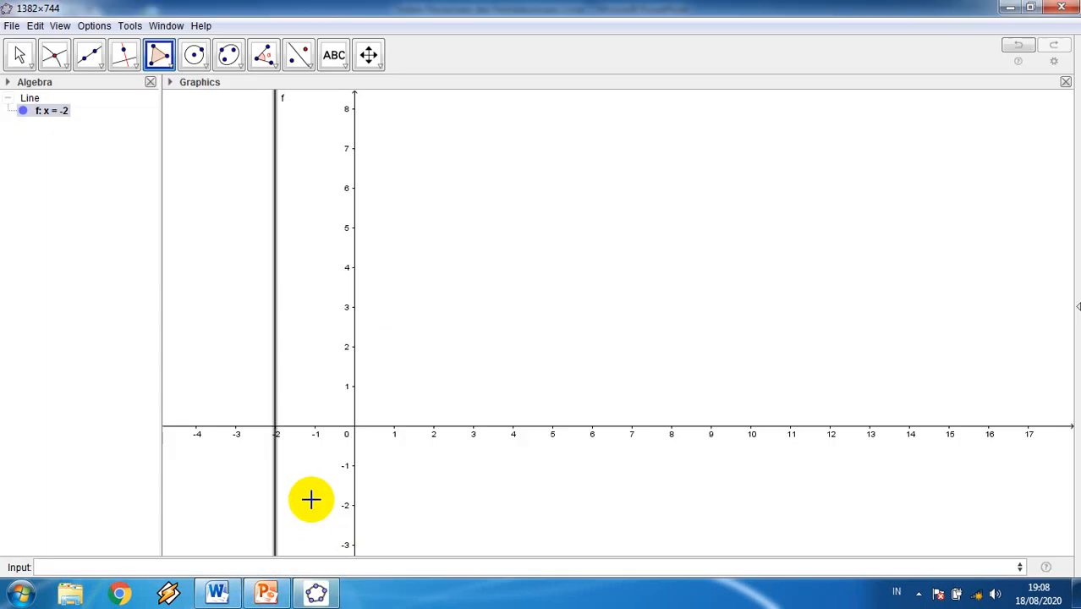
click(207, 565)
text(x<-2)
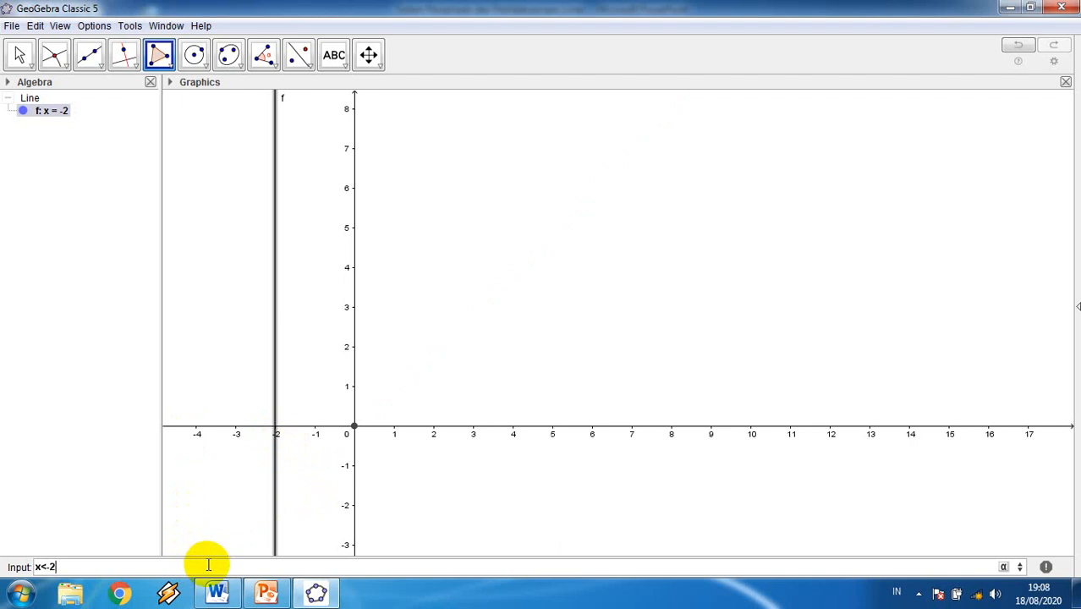
key(alt+Tab)
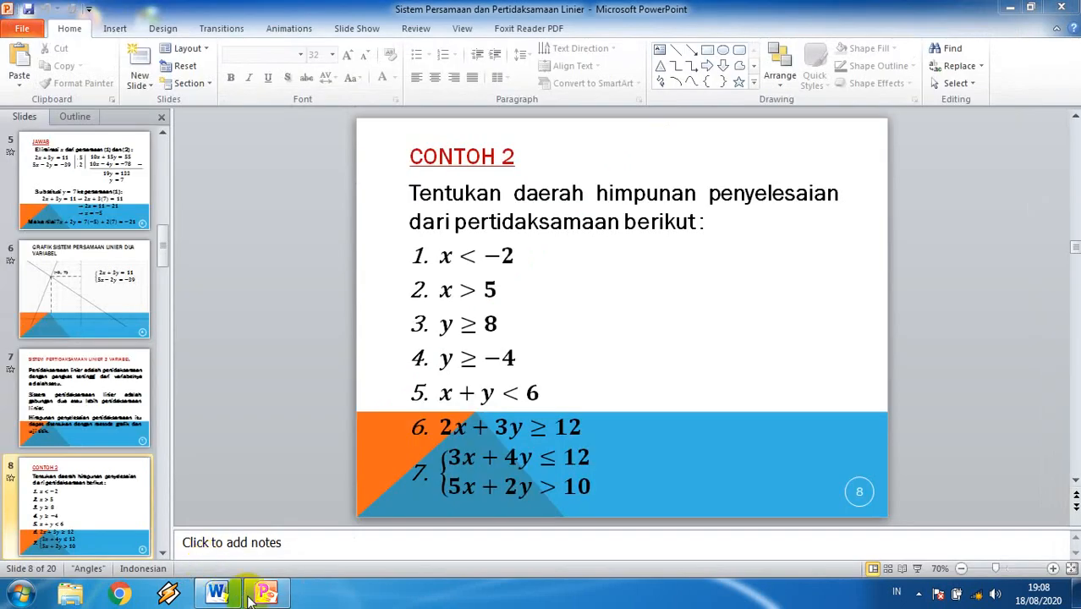
key(alt+Tab)
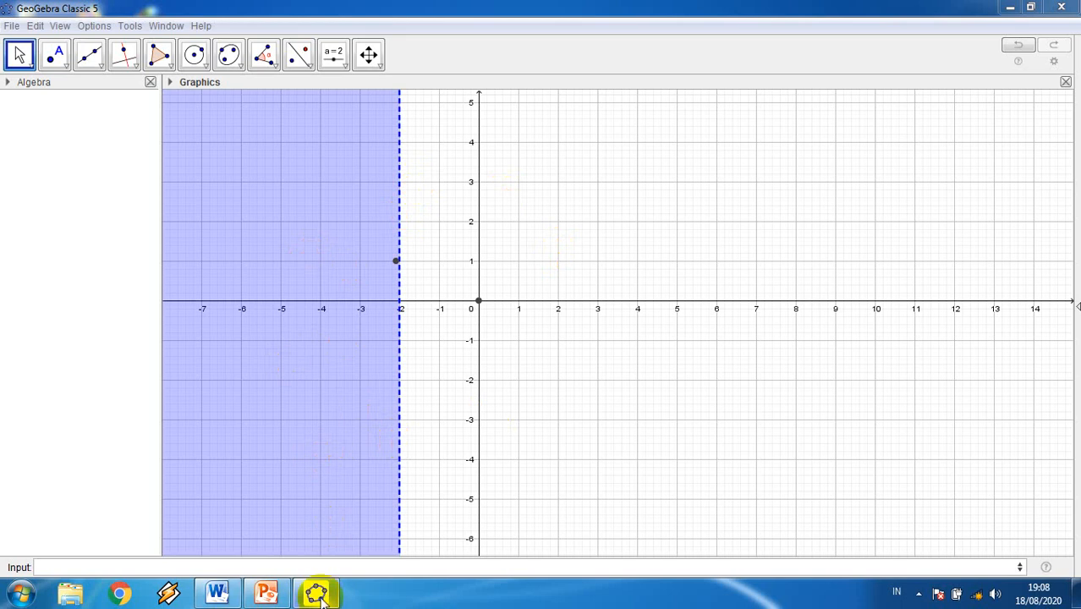
mouse_move(320, 597)
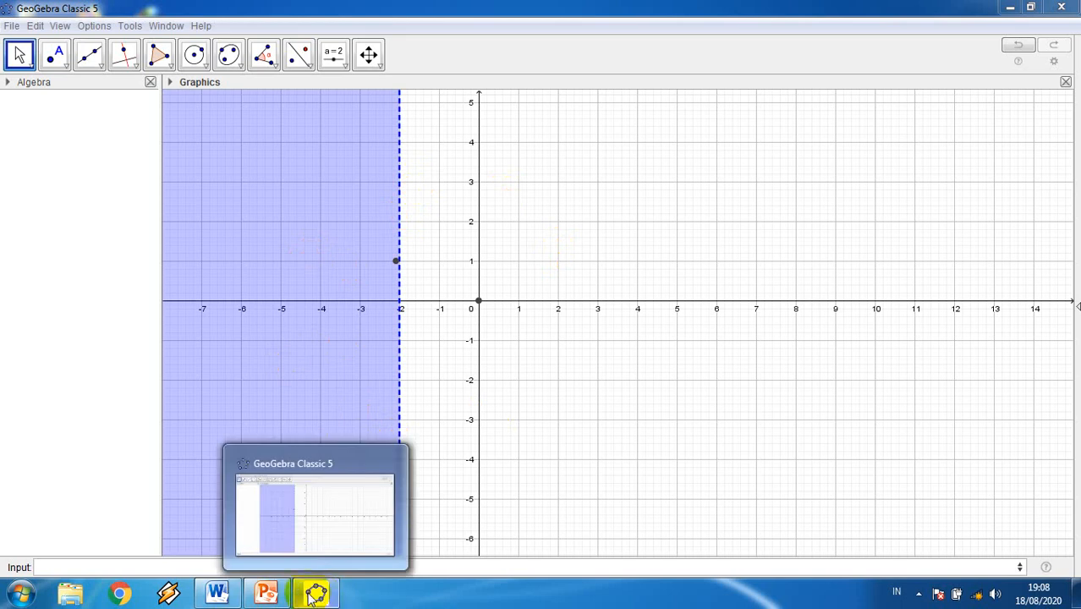
Check exercise 2 in PowerPoint and graph the inequality x > 5 in GeoGebra.
click(266, 594)
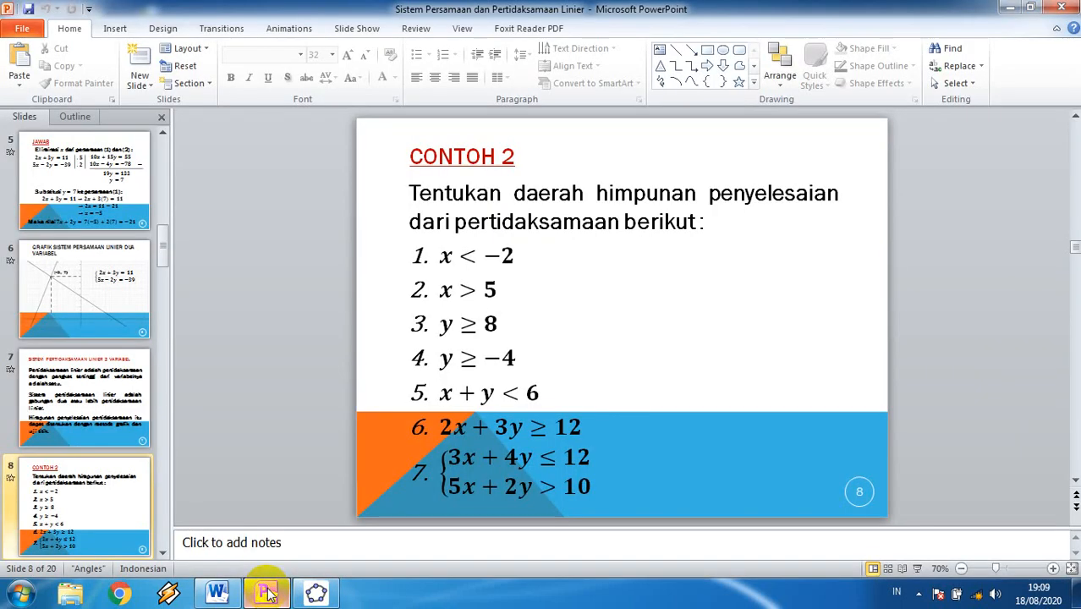
click(334, 597)
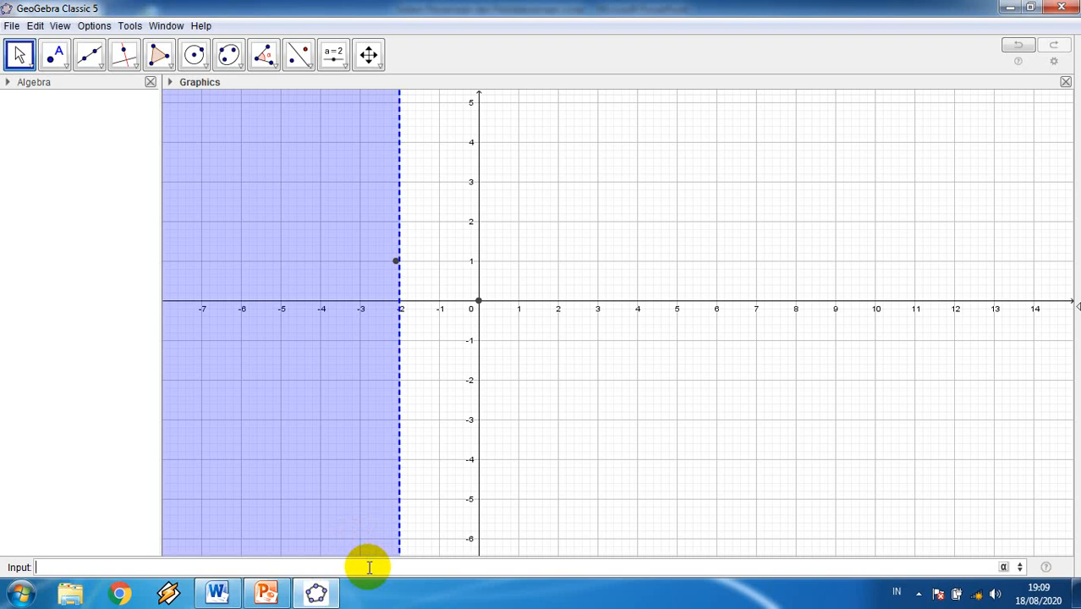
text(x>5)
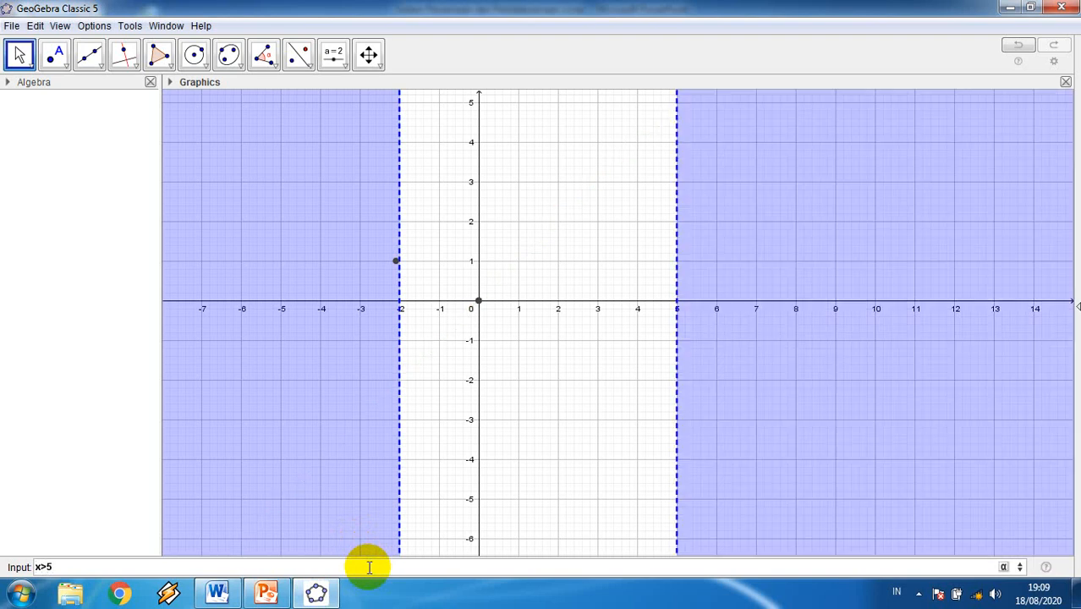
key(Return)
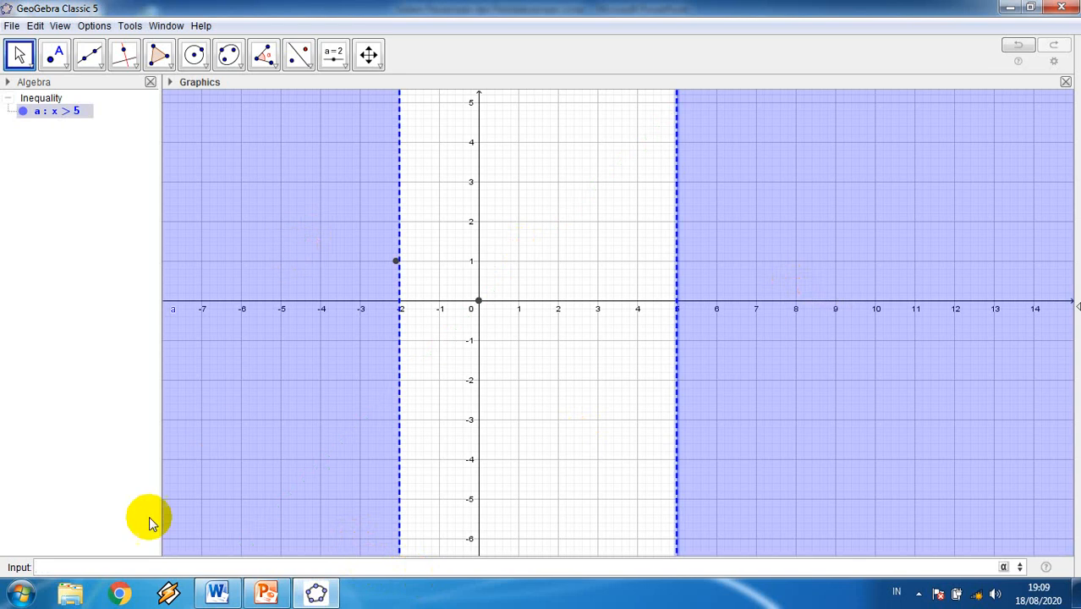
Graph the inequality y ≥ 8 from exercise 3 in GeoGebra and bring its boundary into view.
click(318, 595)
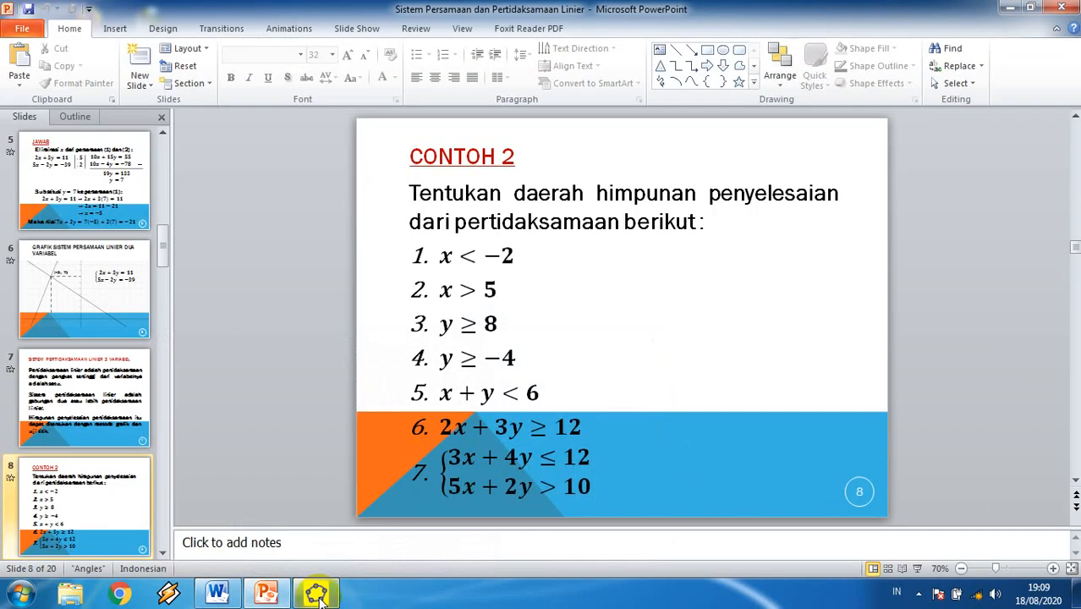
click(314, 563)
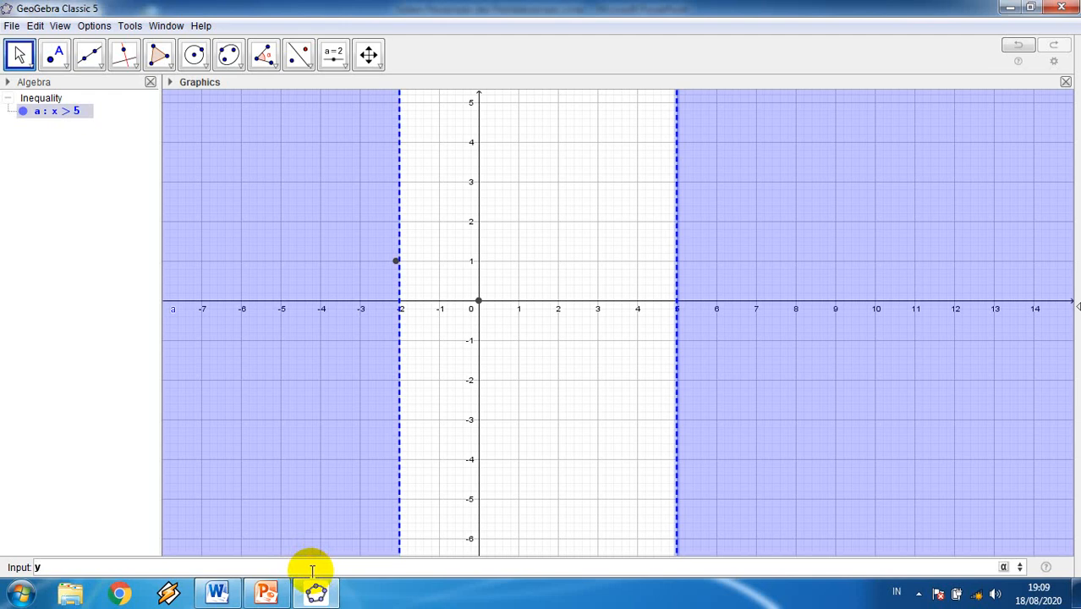
key(Return)
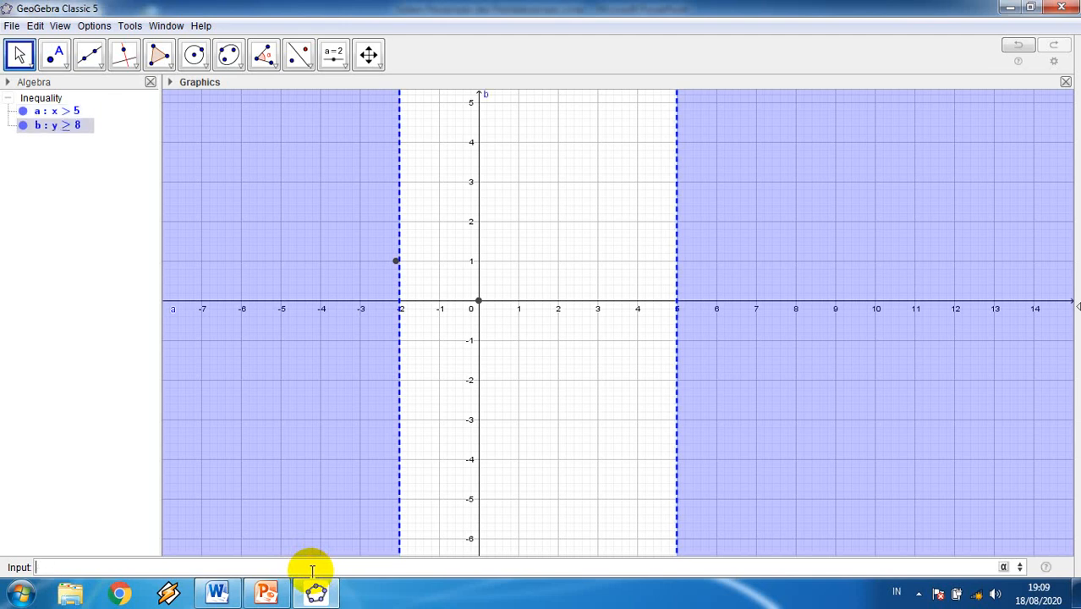
scroll(583, 403, down, 4)
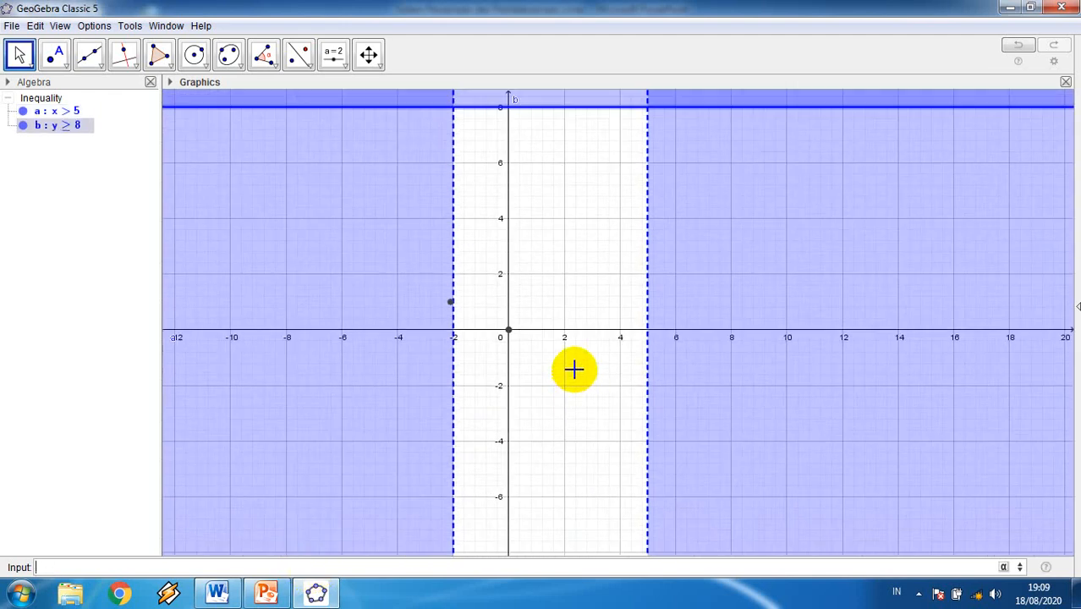
drag(576, 289, 562, 367)
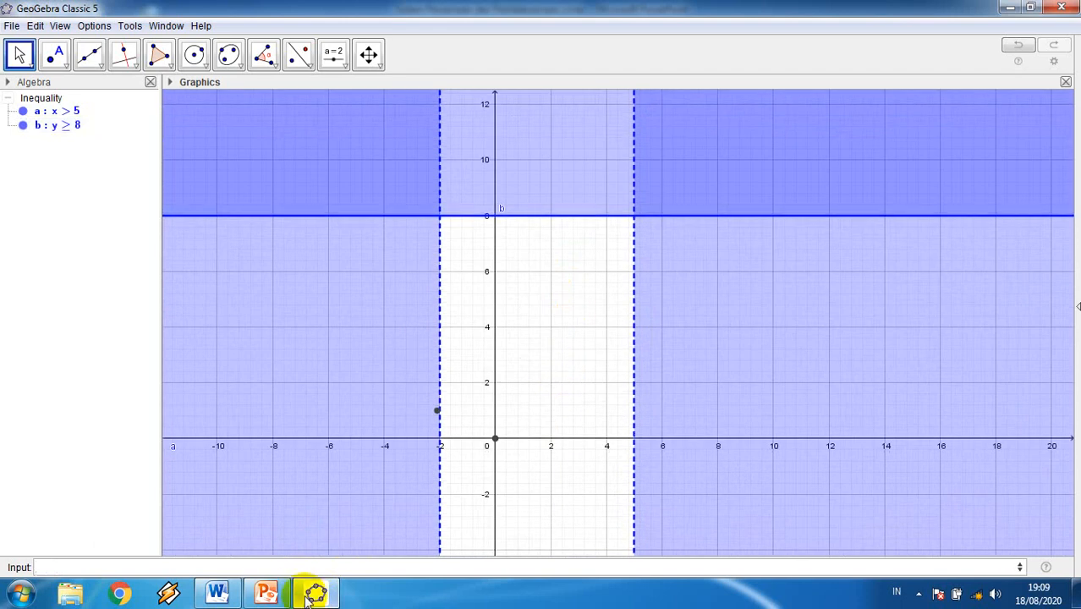
Check exercise 4 in PowerPoint and graph the inequality y ≥ -4 in GeoGebra.
click(266, 591)
click(318, 592)
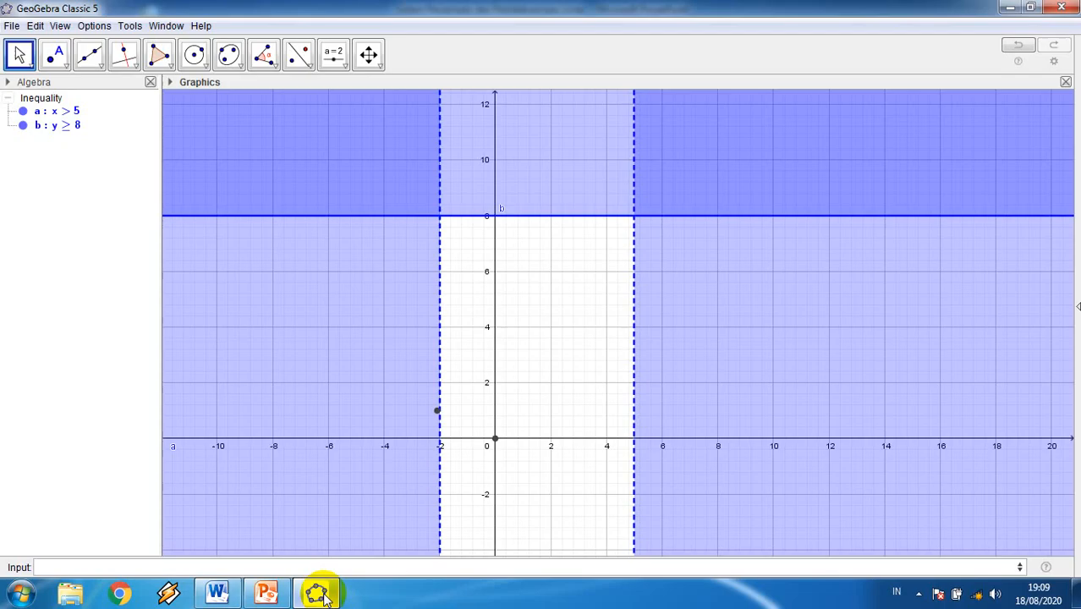
click(309, 567)
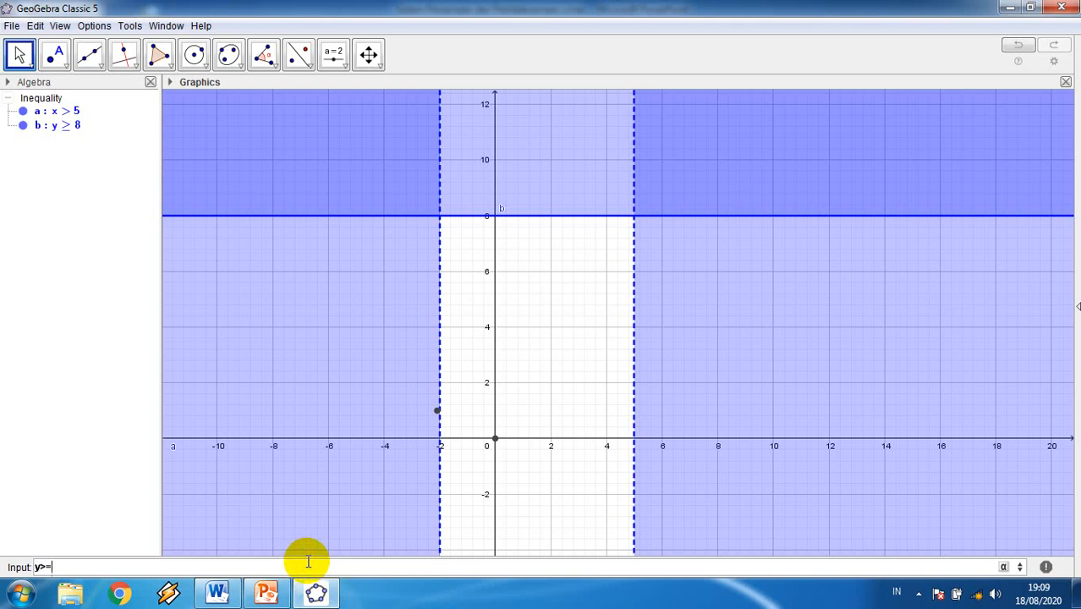
text(y>=-4)
key(Return)
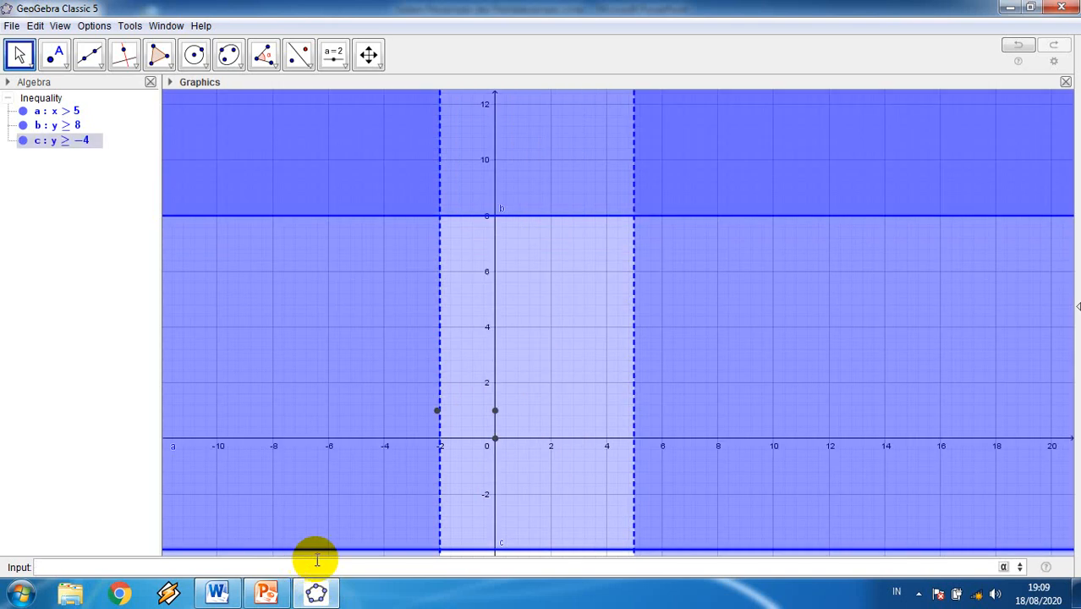
scroll(313, 470, down, 1)
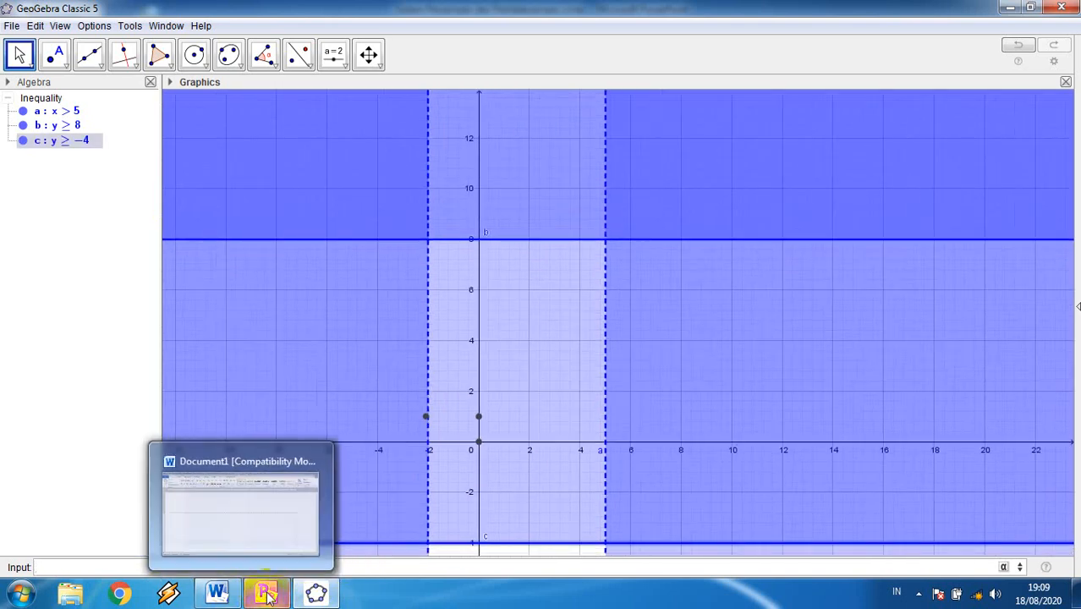
Check the exercises in PowerPoint, then delete all inequalities in GeoGebra and start a new file without saving.
click(267, 594)
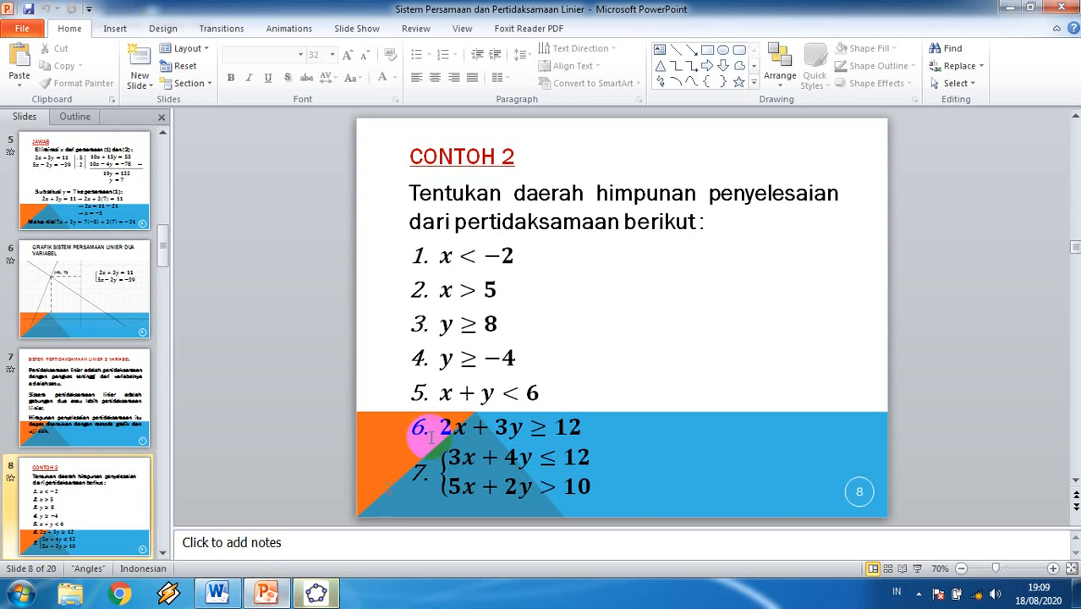
click(317, 592)
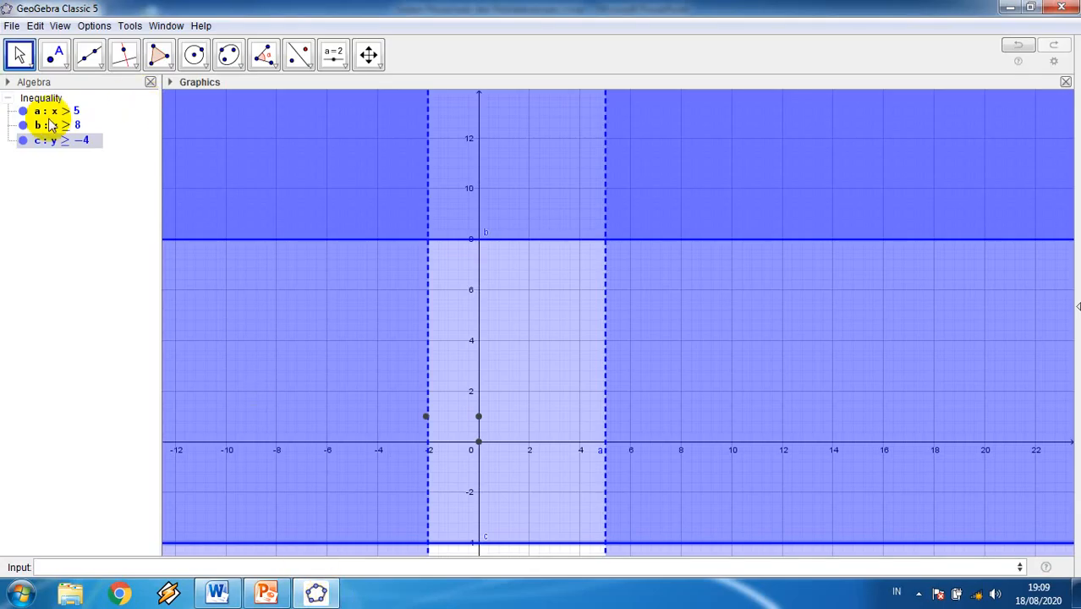
right_click(13, 101)
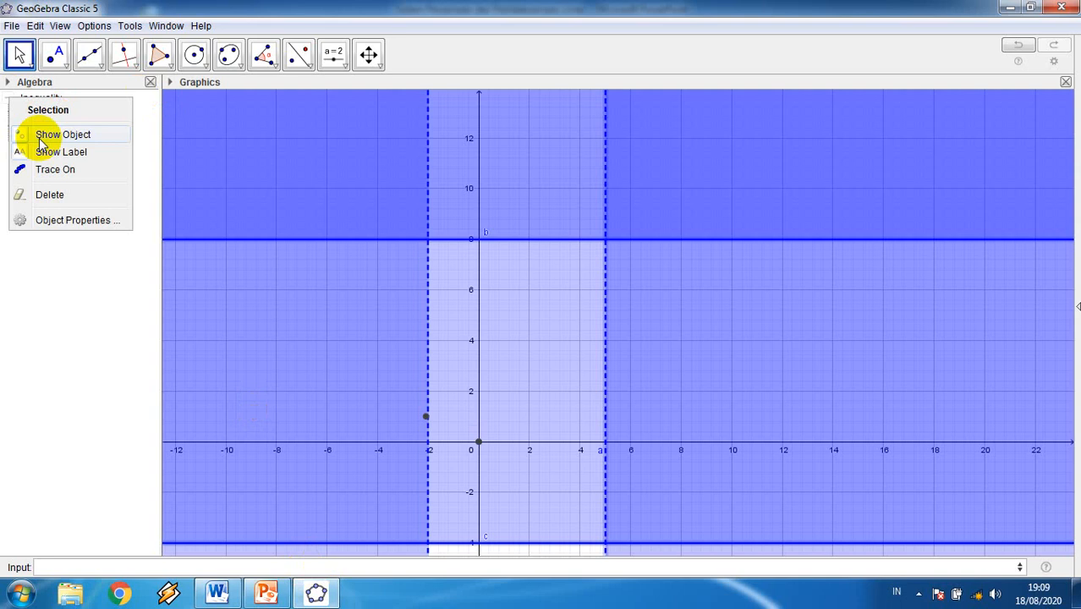
click(62, 198)
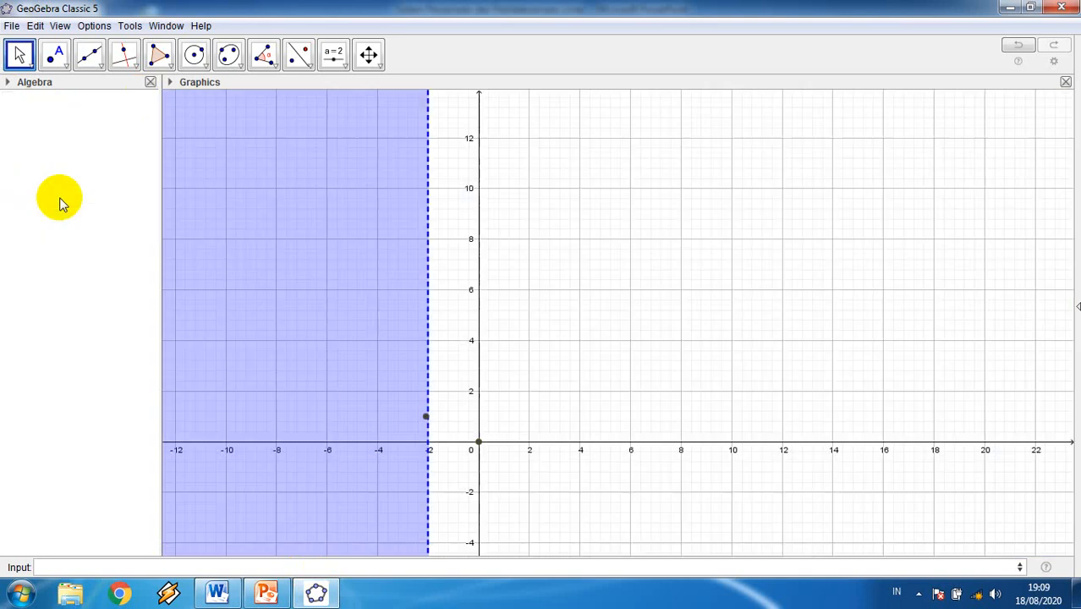
click(13, 27)
click(39, 61)
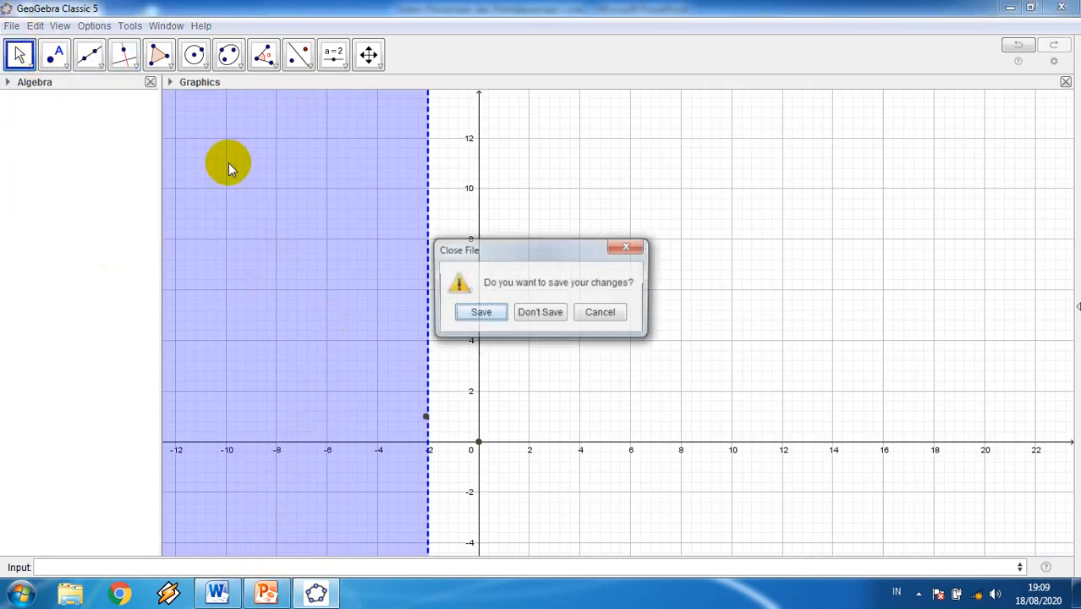
click(527, 312)
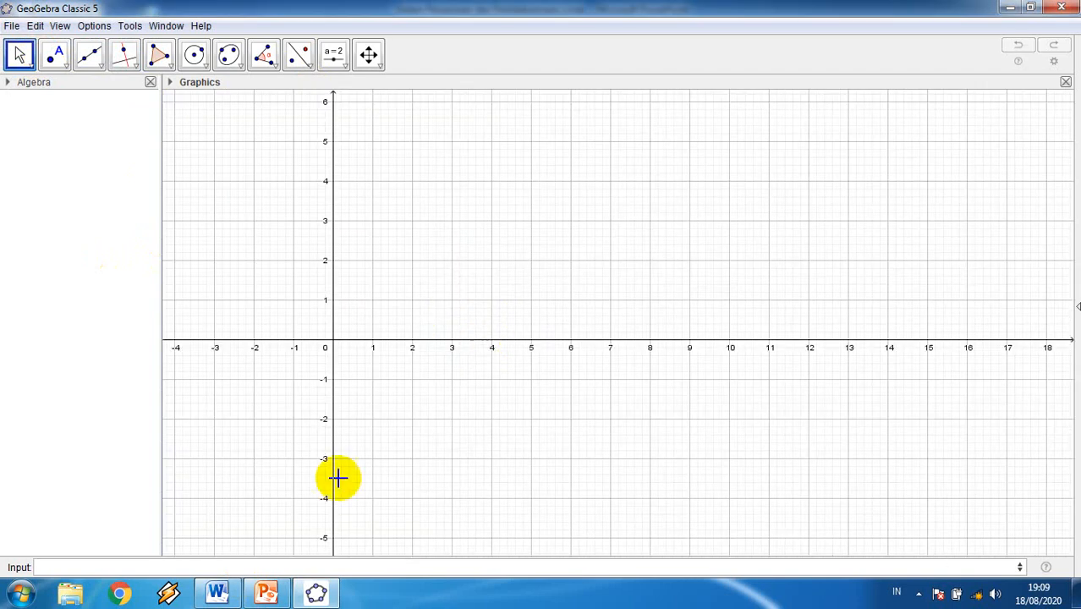
Check exercise 5 in PowerPoint and graph the inequality x + y < 6 in GeoGebra.
click(267, 592)
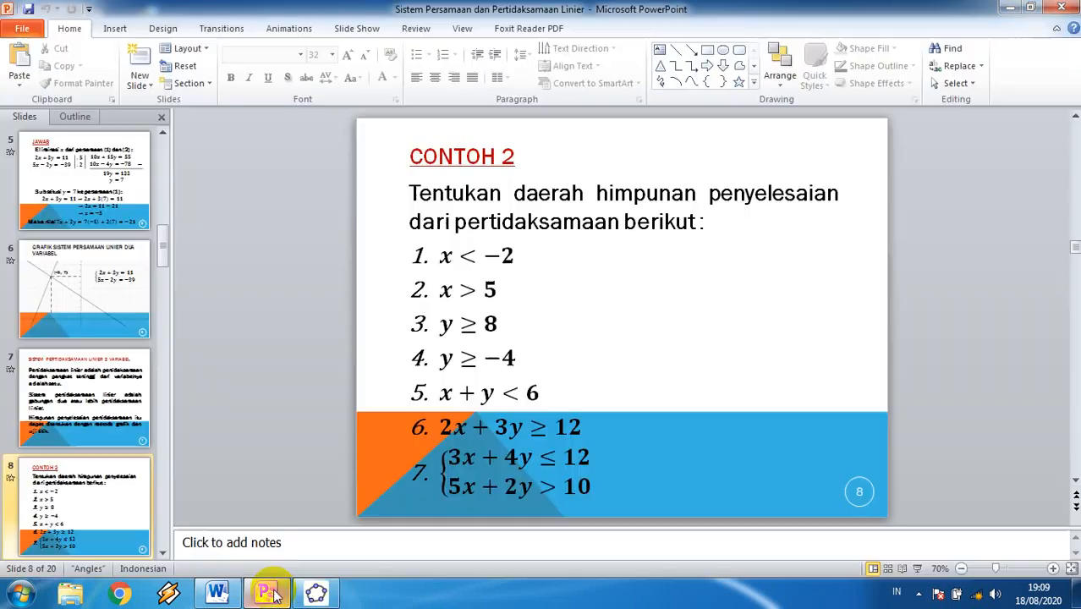
click(318, 594)
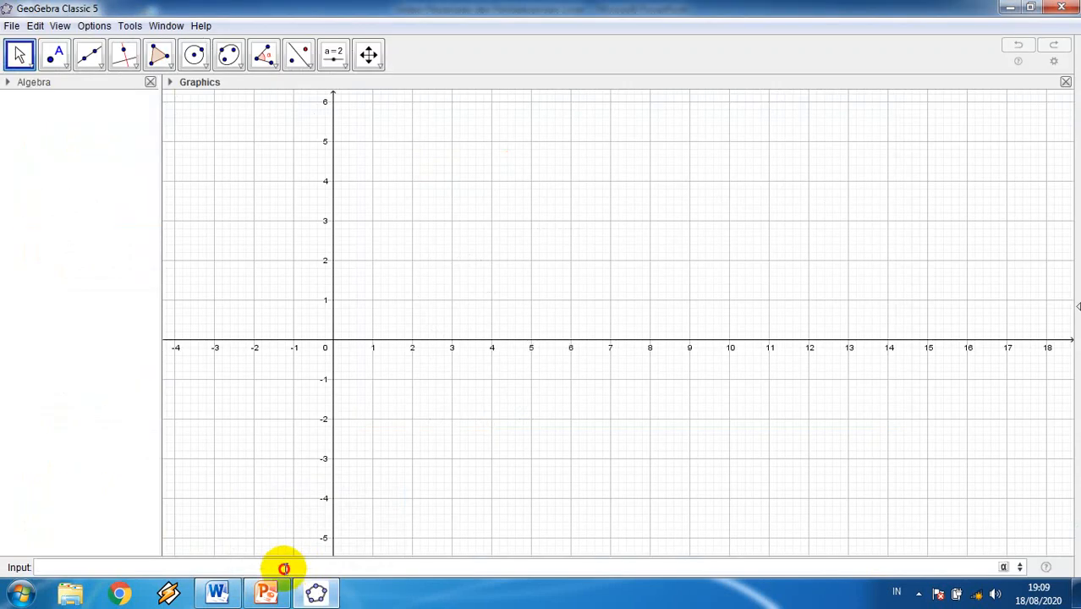
text(x + )
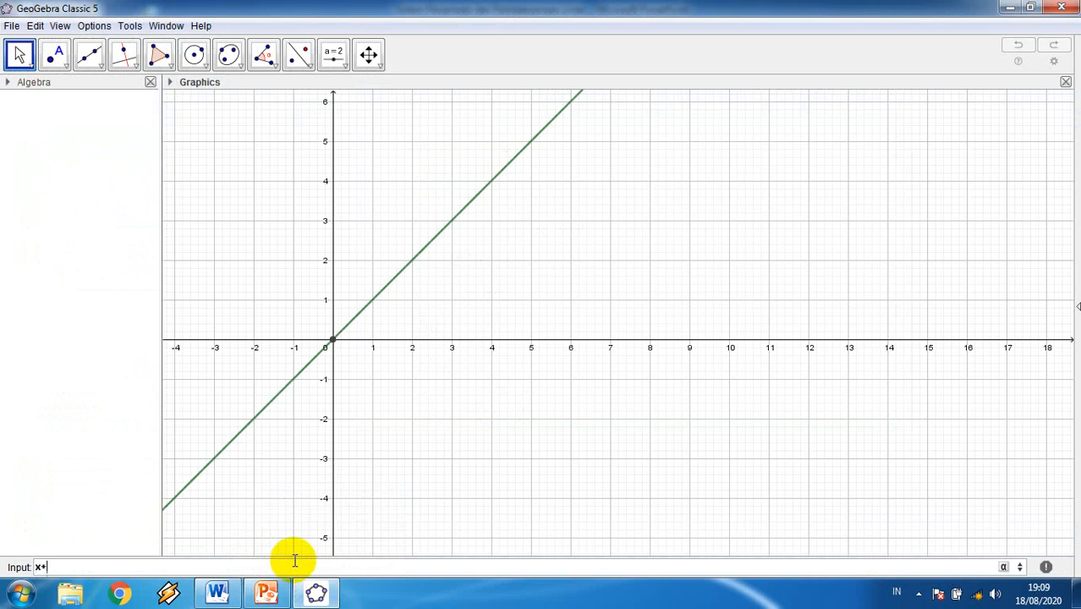
text(y < 6)
key(Return)
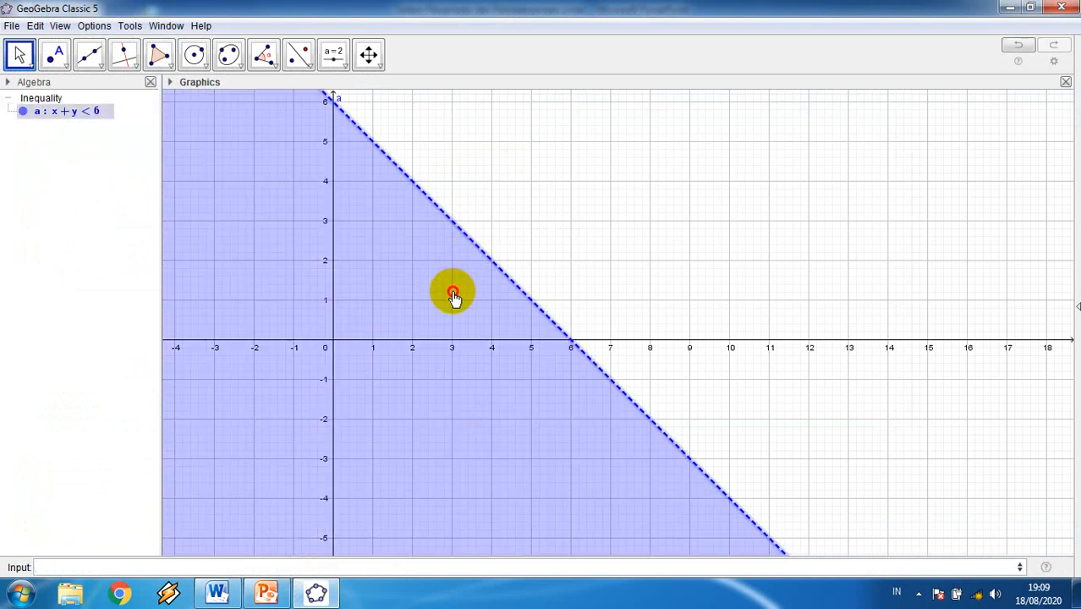
click(497, 187)
drag(498, 187, 580, 276)
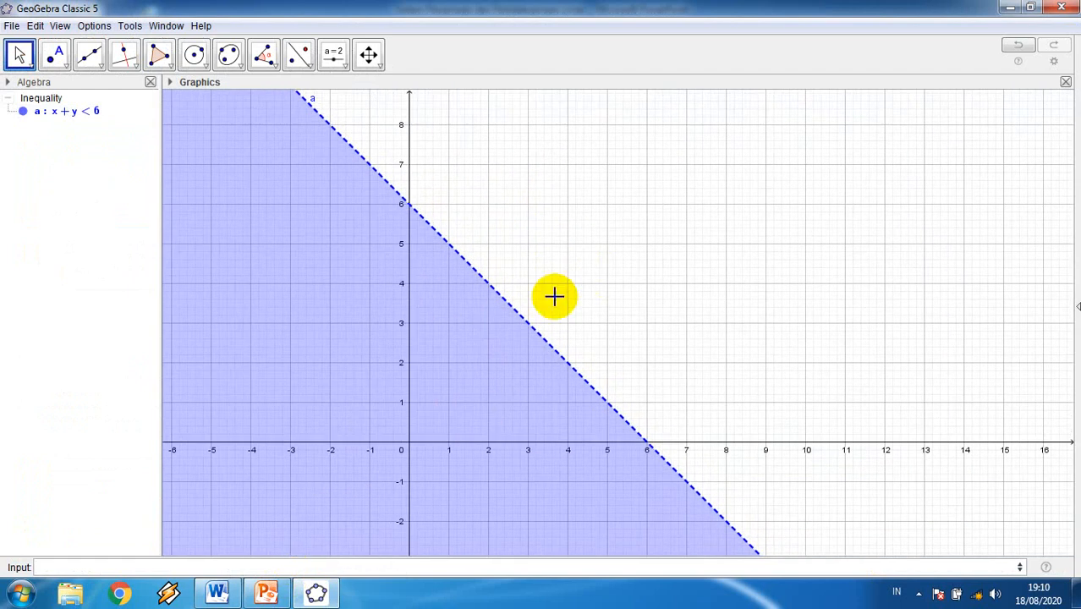
Replace the x + y < 6 graph in GeoGebra with the inequality 2x + 3y ≥ 12 from exercise 6 in PowerPoint.
right_click(17, 105)
click(71, 192)
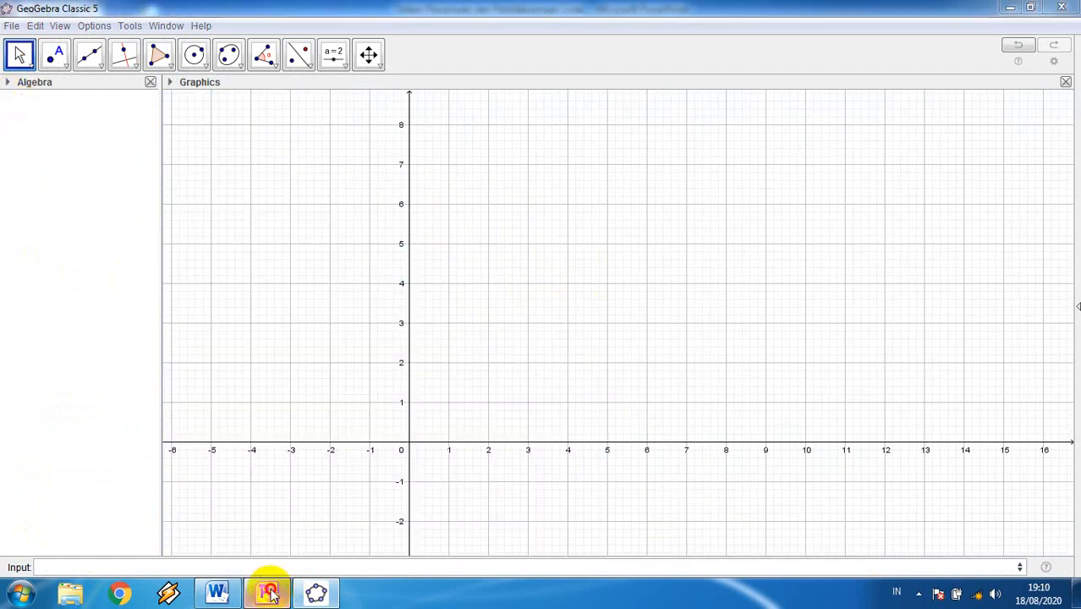
click(267, 593)
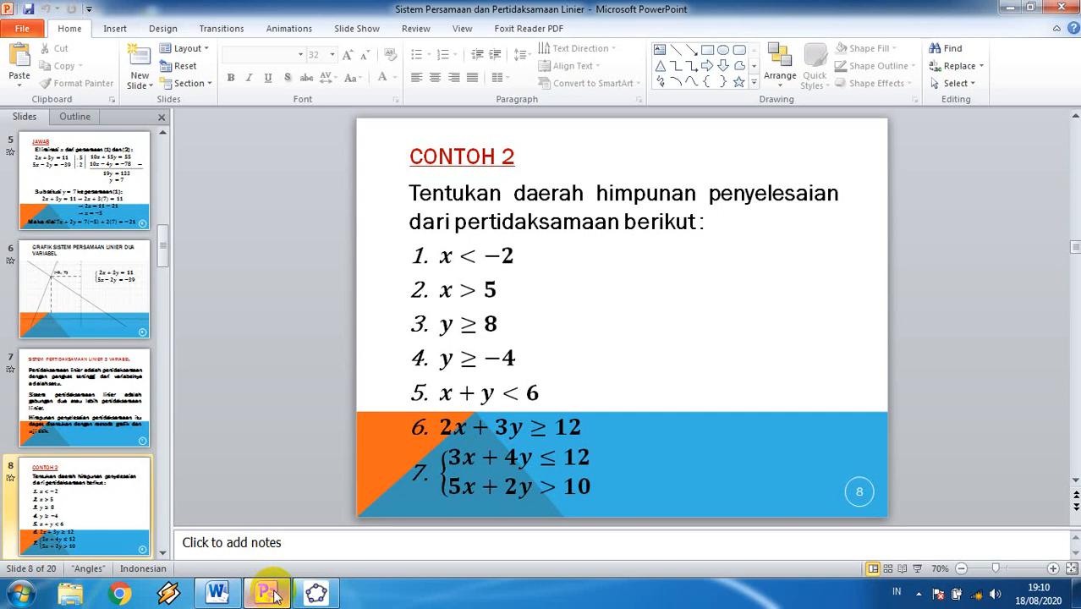
click(268, 593)
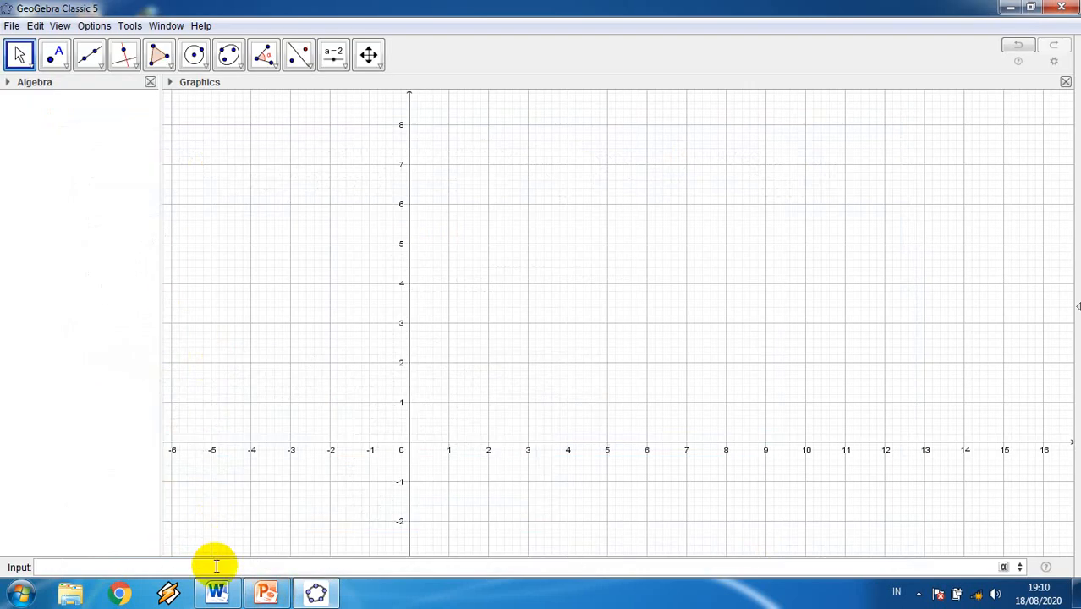
key(Return)
text(+)
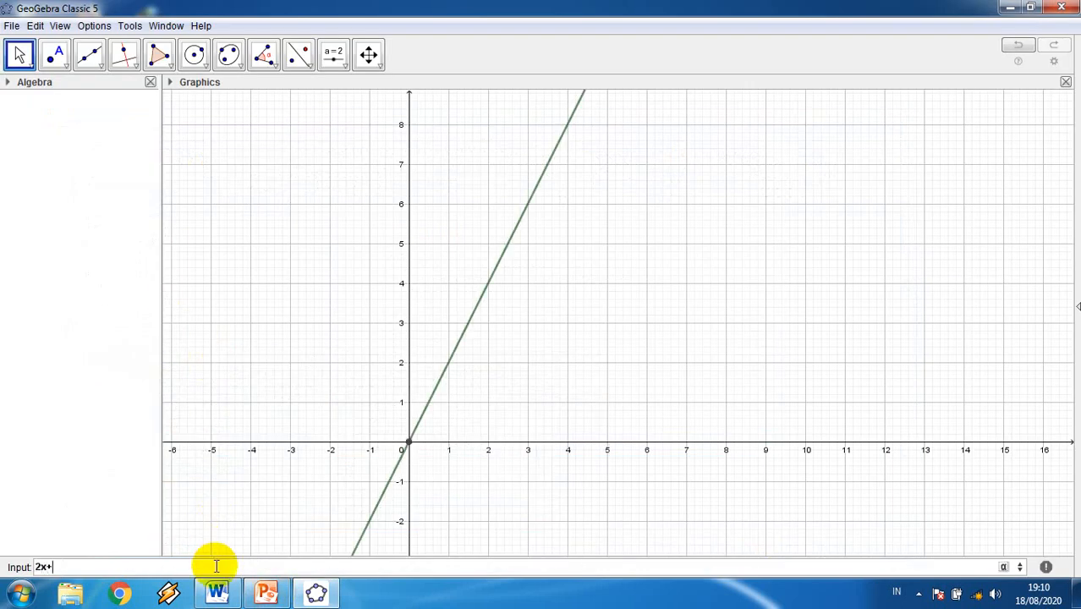
text(3y>=)
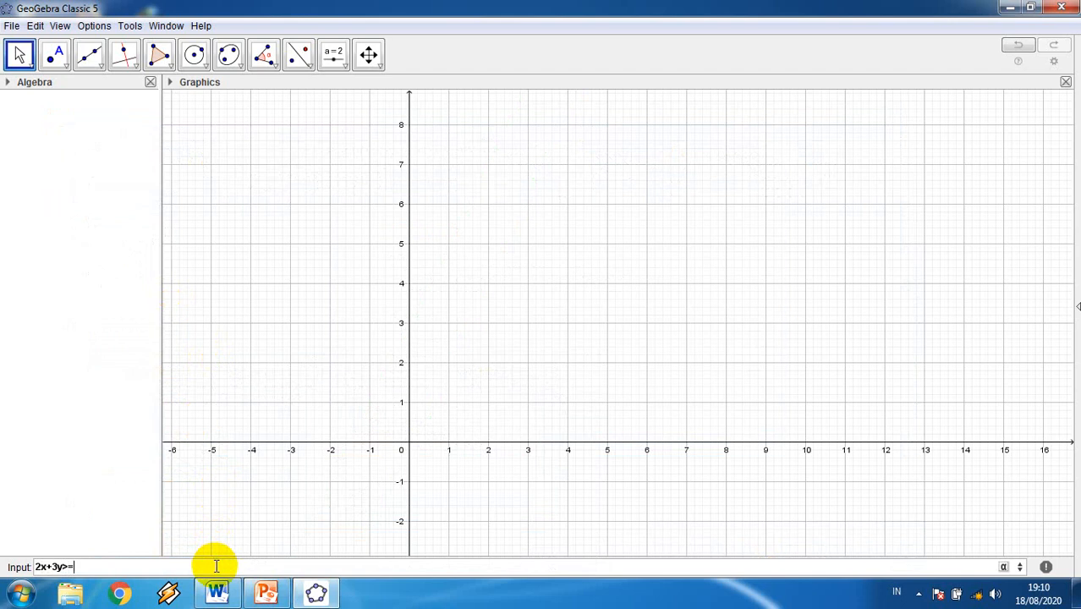
text(12)
key(Return)
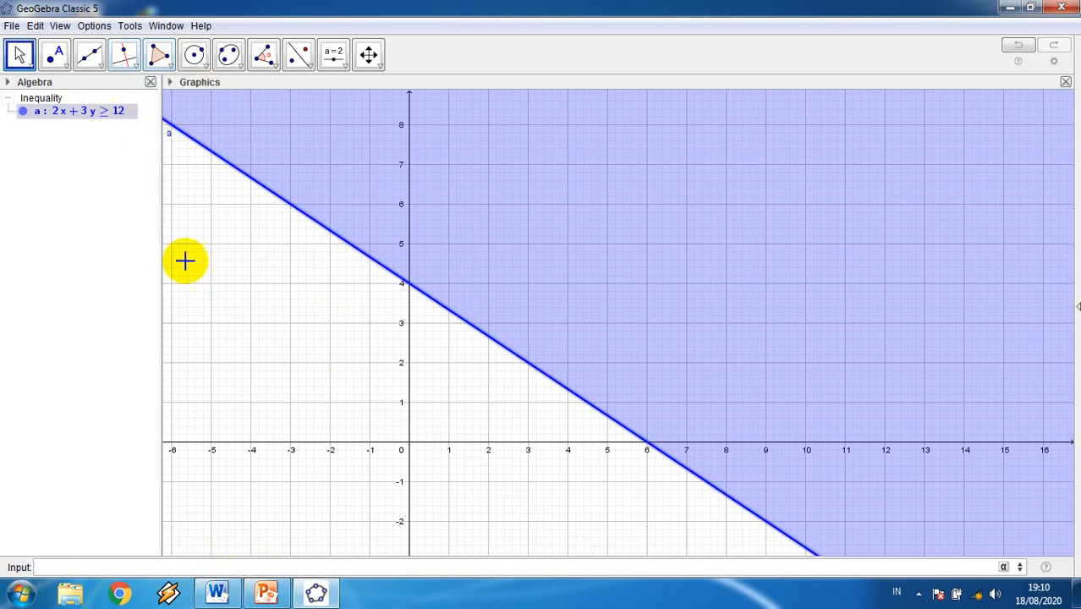
Delete the inequality 2x + 3y ≥ 12 and switch to PowerPoint to check the two-inequality system in exercise 7.
right_click(10, 96)
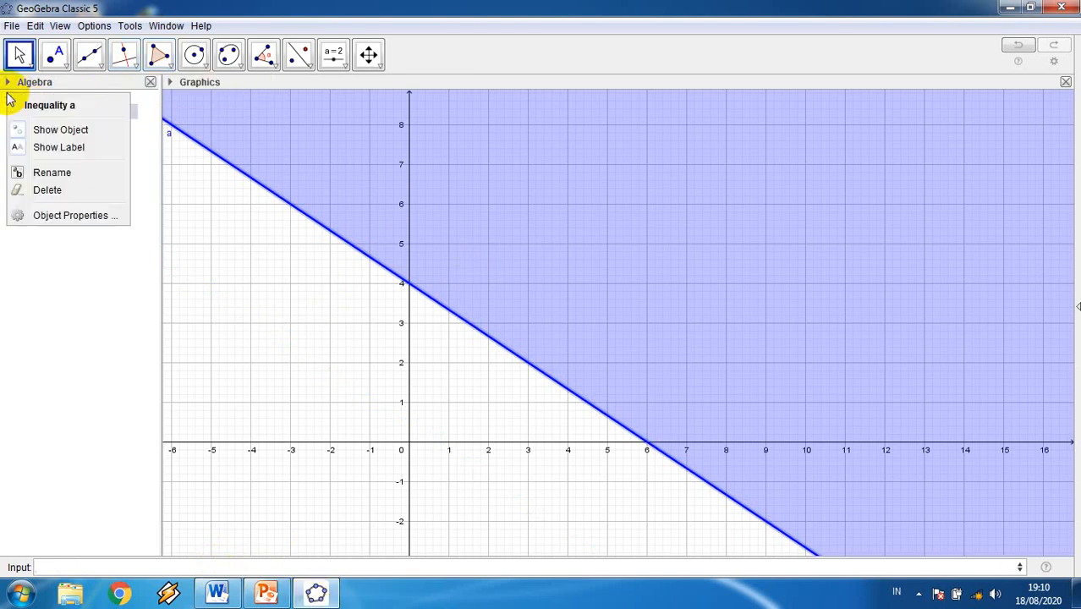
click(62, 193)
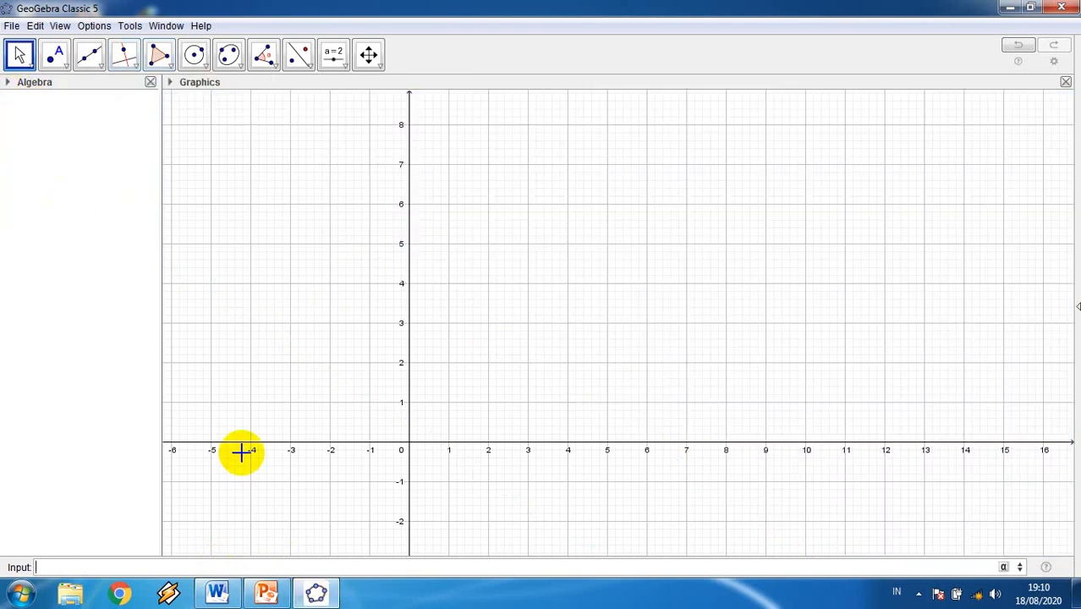
click(269, 595)
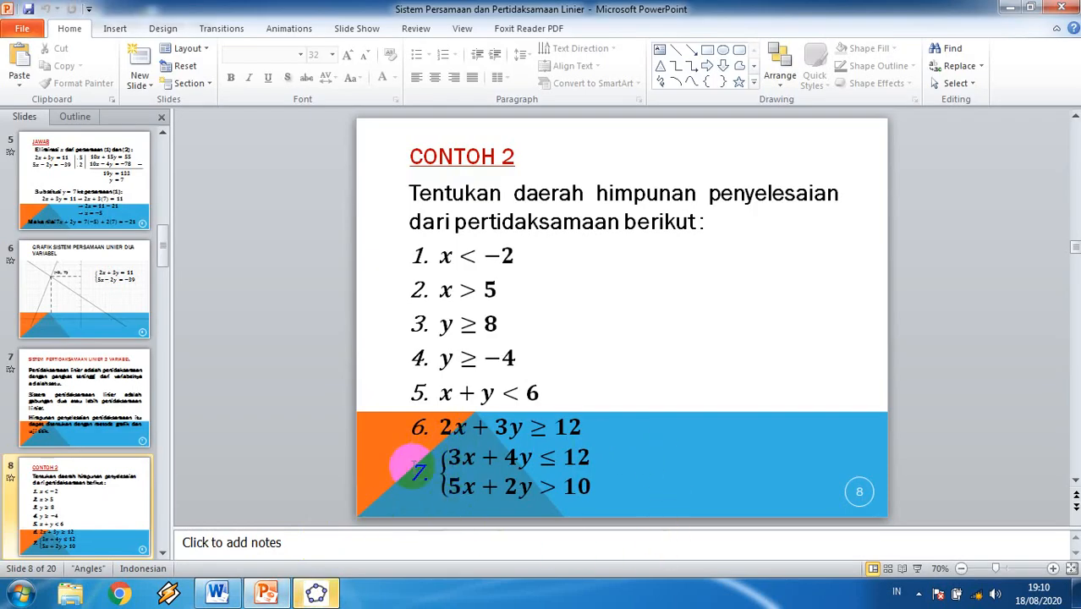
Close the GeoGebra window without saving the changes.
click(327, 597)
right_click(326, 597)
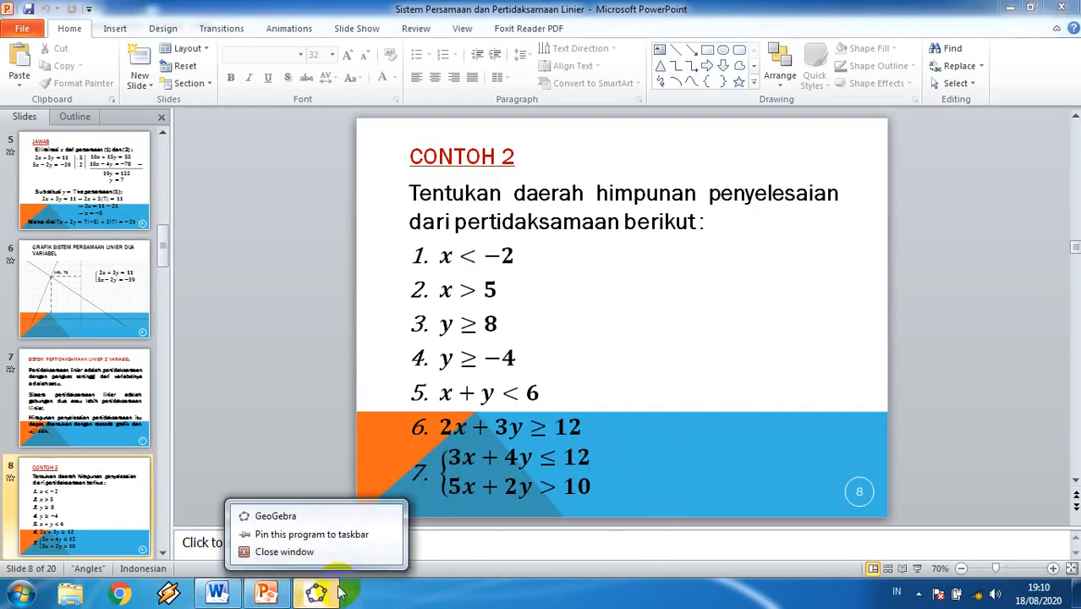
click(320, 560)
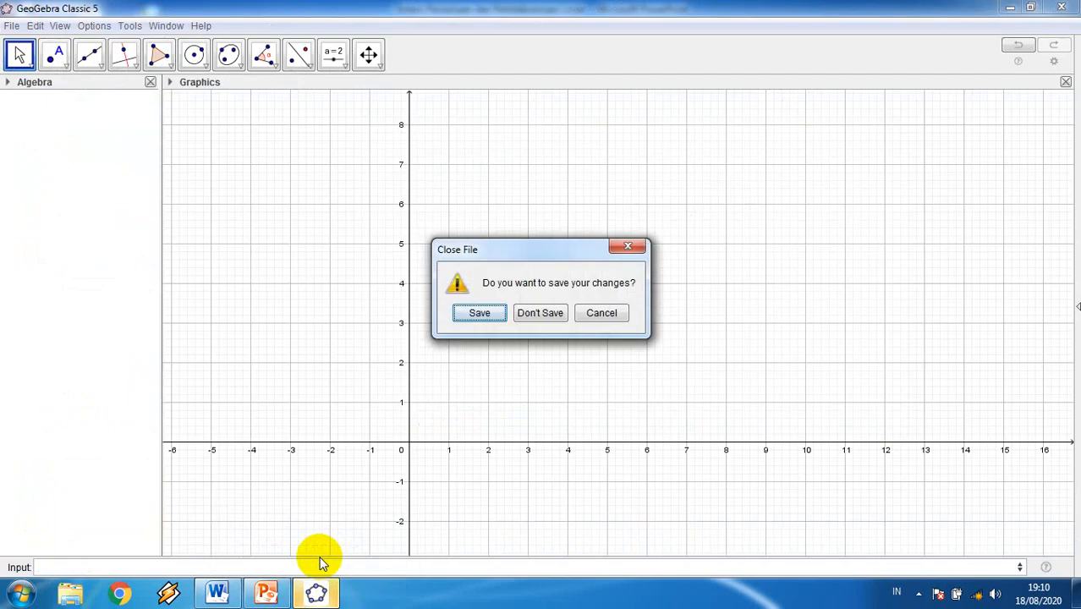
click(551, 312)
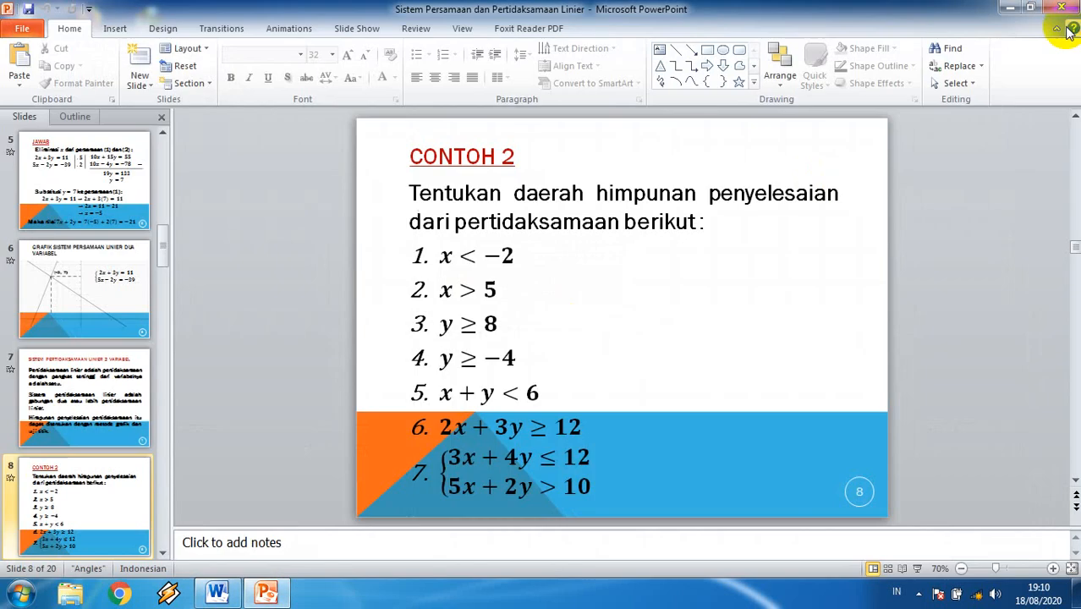